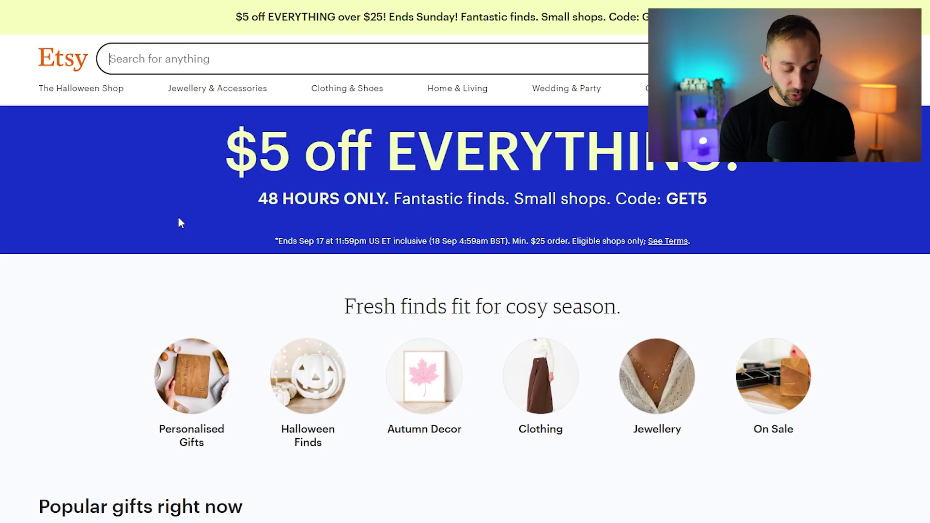
Enter "halloween t-shirt" and then "spooky halloween" as Etsy search terms and compare the suggested keywords' monthly searches.
type("halloween t-shirt")
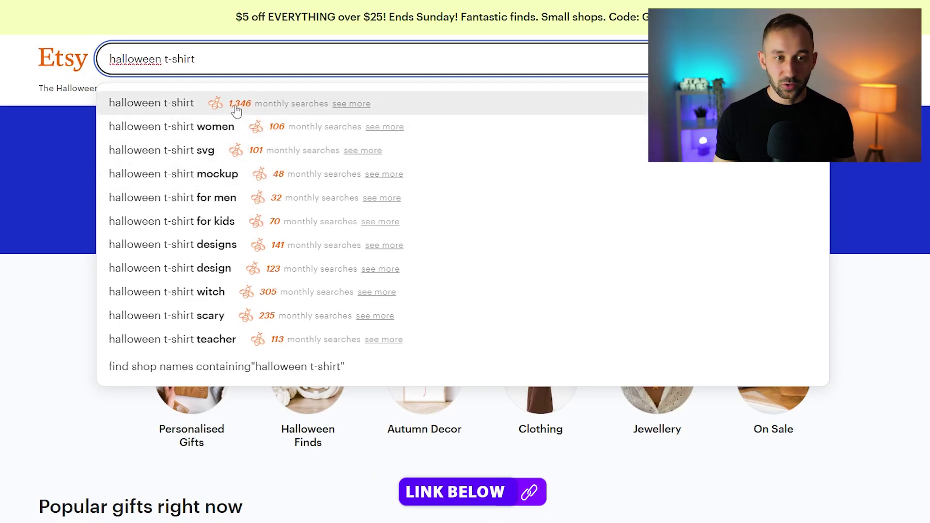
left_click(110, 57)
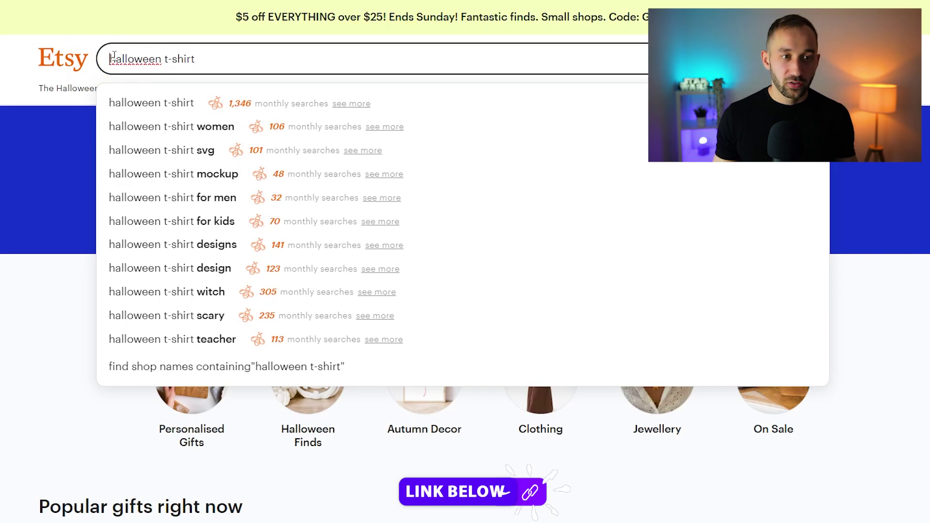
left_click_drag(114, 56, 274, 47)
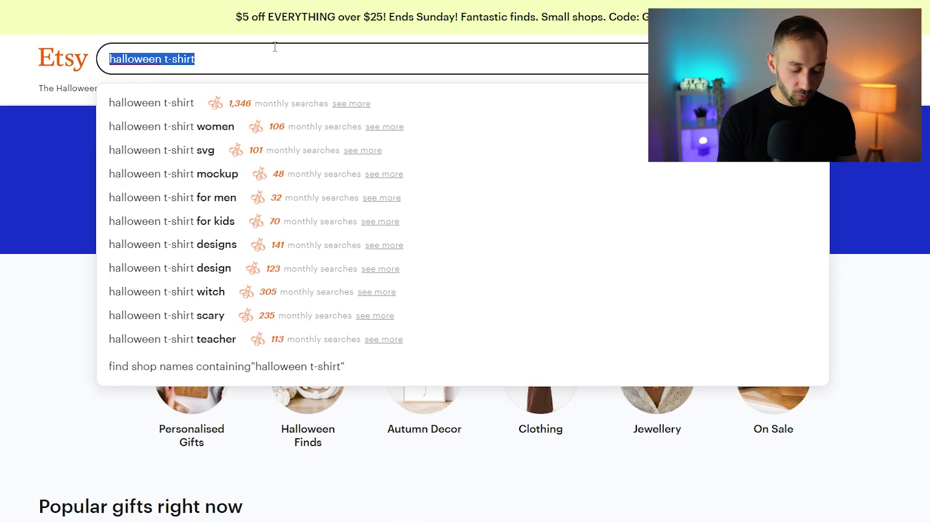
type("stay spoo")
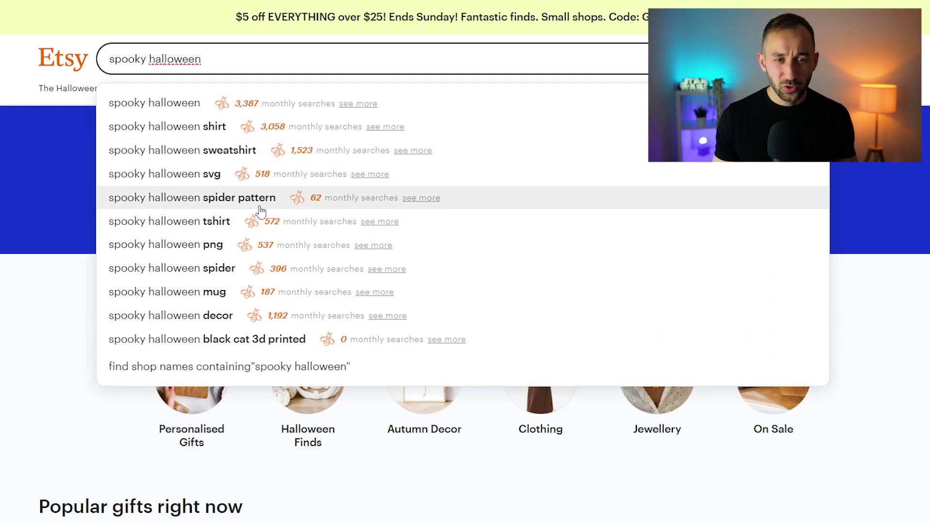
scroll(252, 274, "down", 1)
scroll(181, 270, "up", 1)
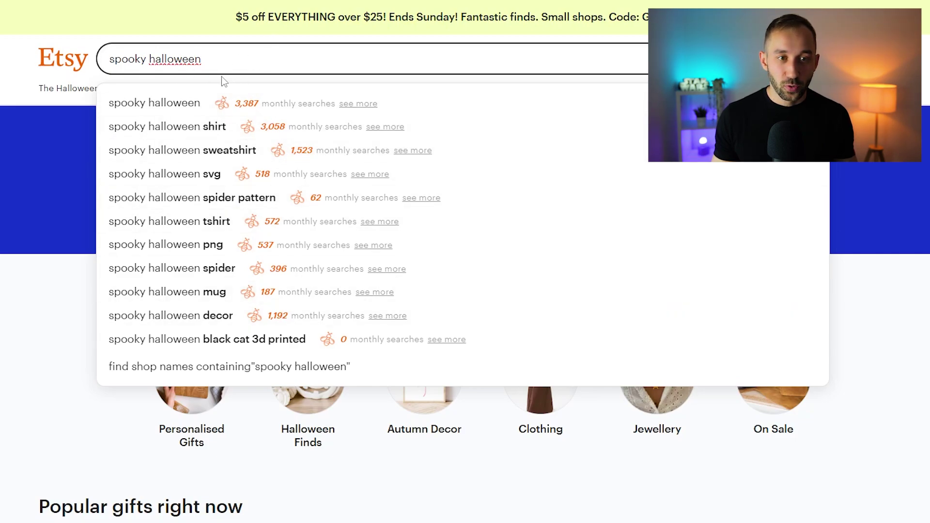
Search Etsy for "halloween t-shirt" and open the COMFORT COLORS Never Better skeleton shirt listing from the results.
triple_click(161, 54)
type("halloween t-shirt")
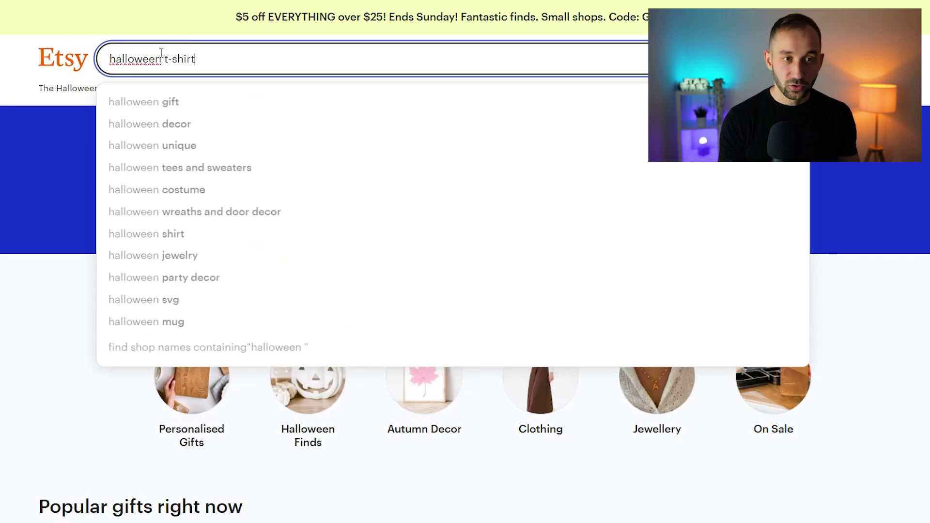
key("Return")
scroll(188, 288, "down", 10)
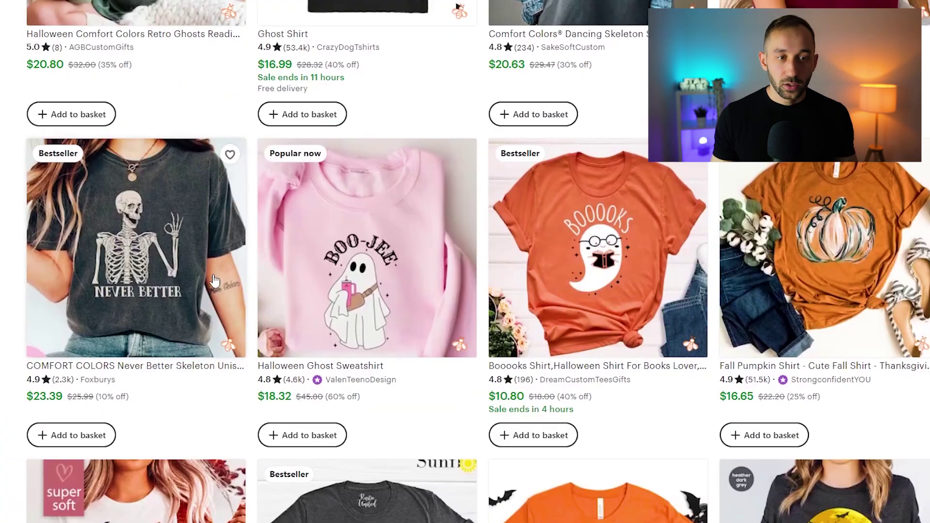
left_click(164, 254)
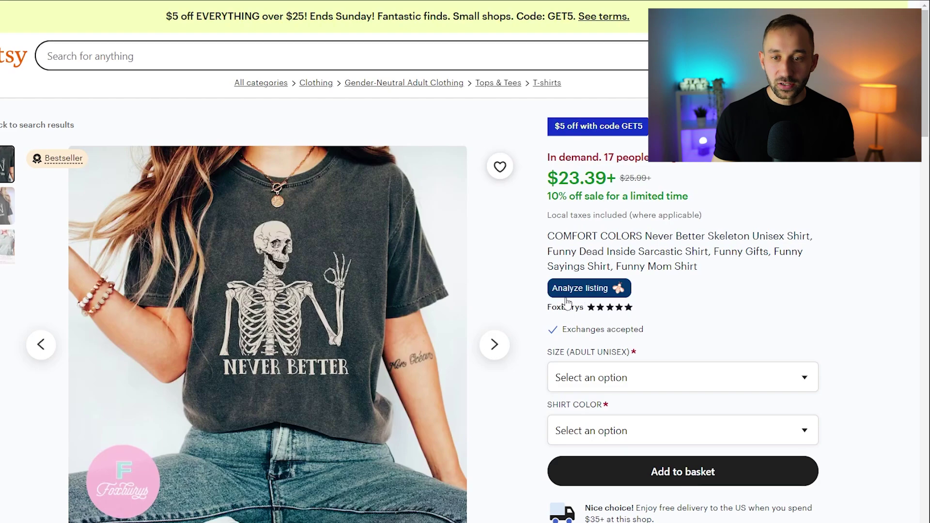
Analyze the Never Better shirt listing and review its estimated sales, revenue, listing age and conversion rate.
left_click(595, 290)
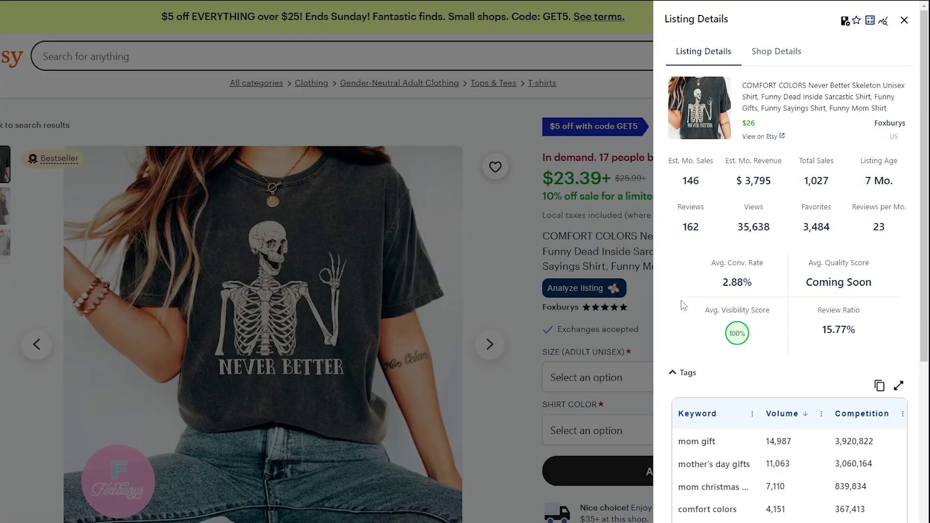
mouse_move(707, 185)
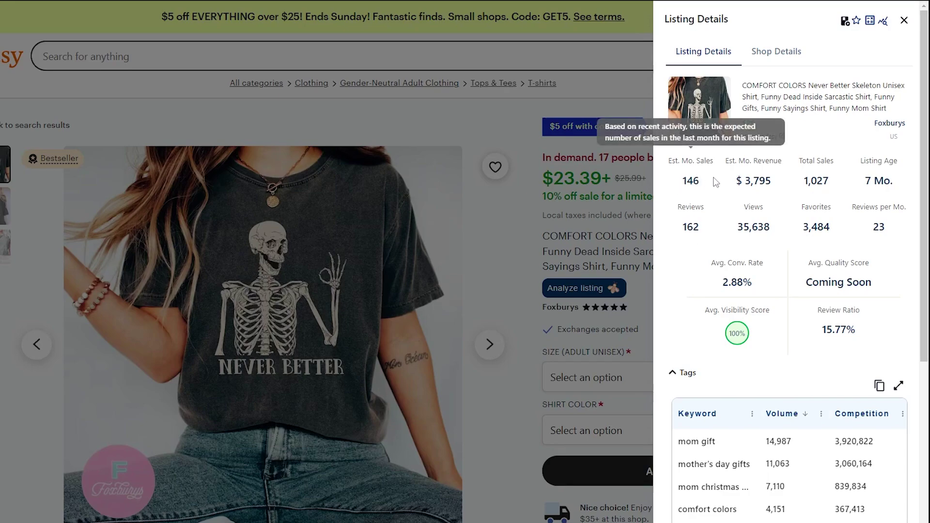
mouse_move(789, 188)
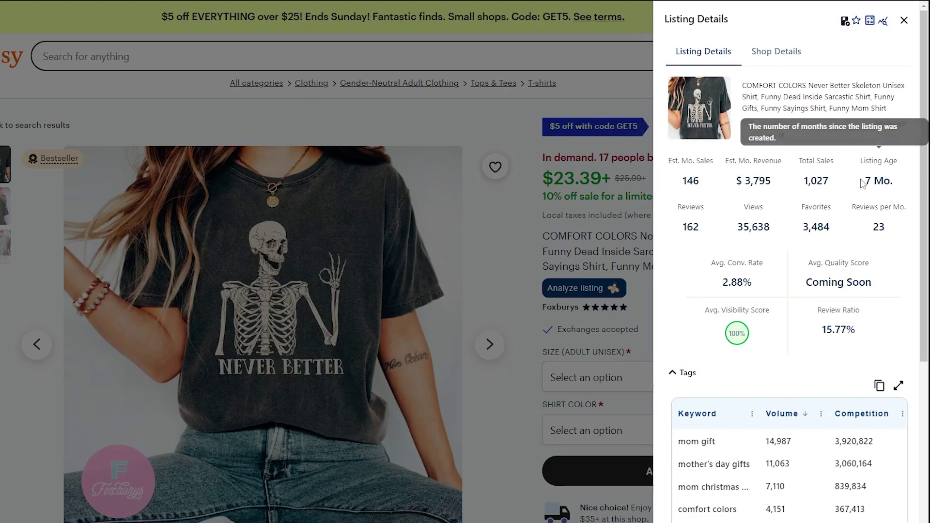
scroll(925, 248, "down", 1)
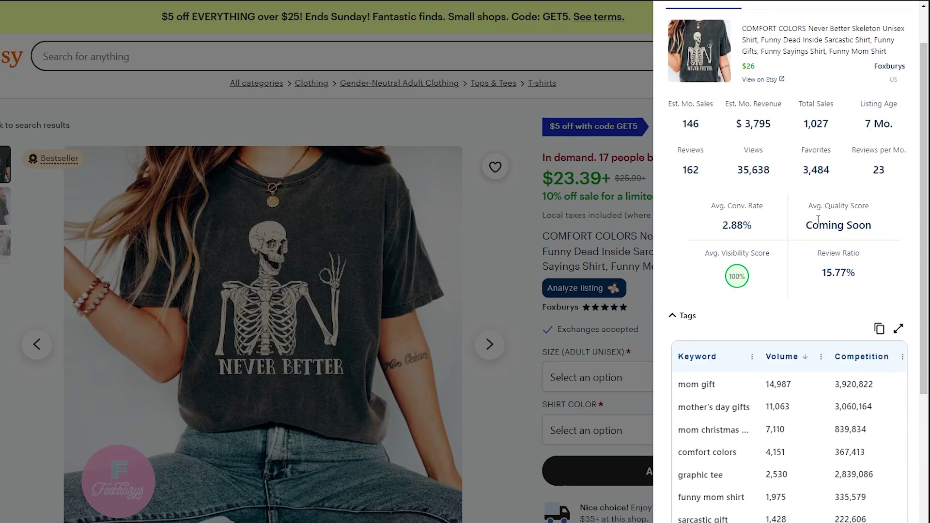
scroll(733, 213, "down", 1)
mouse_move(731, 164)
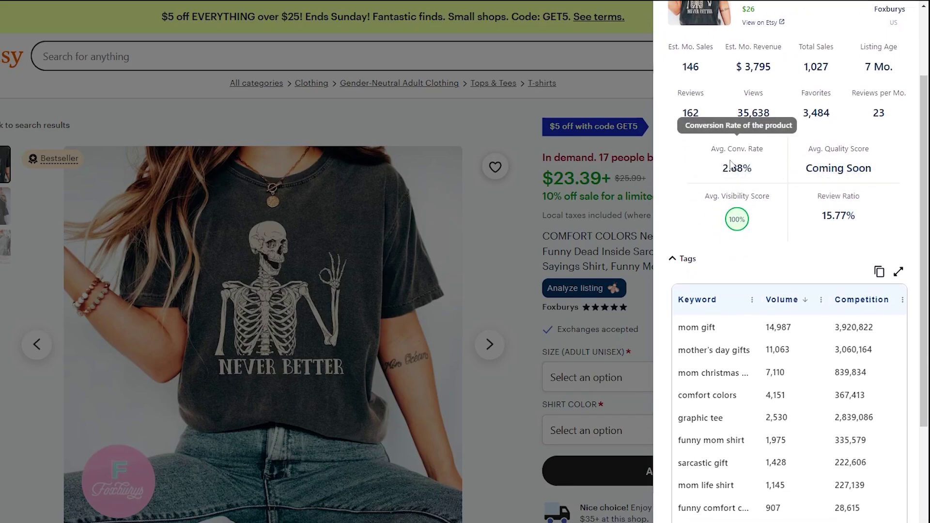
Examine the listing's tag keywords with their volume and competition, plus the additional listing details.
scroll(779, 228, "down", 2)
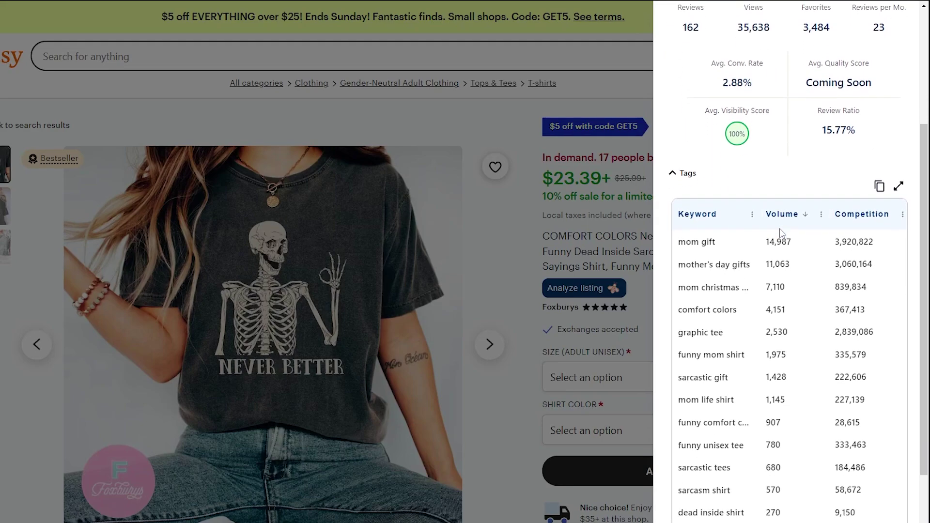
scroll(758, 254, "down", 1)
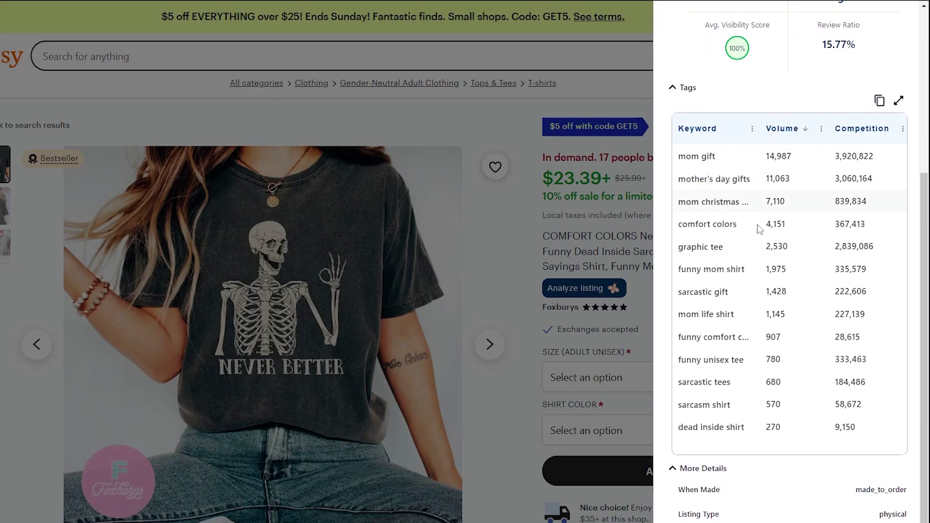
scroll(777, 300, "down", 1)
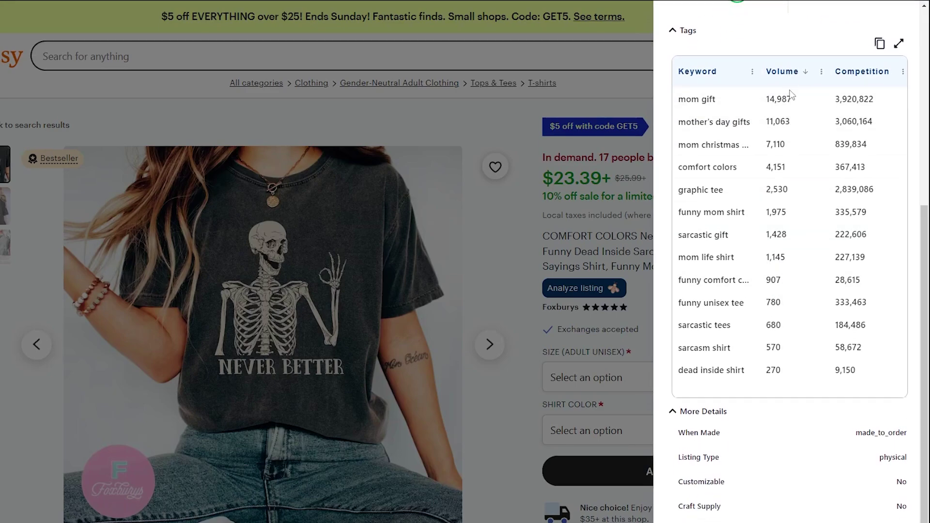
scroll(804, 194, "down", 2)
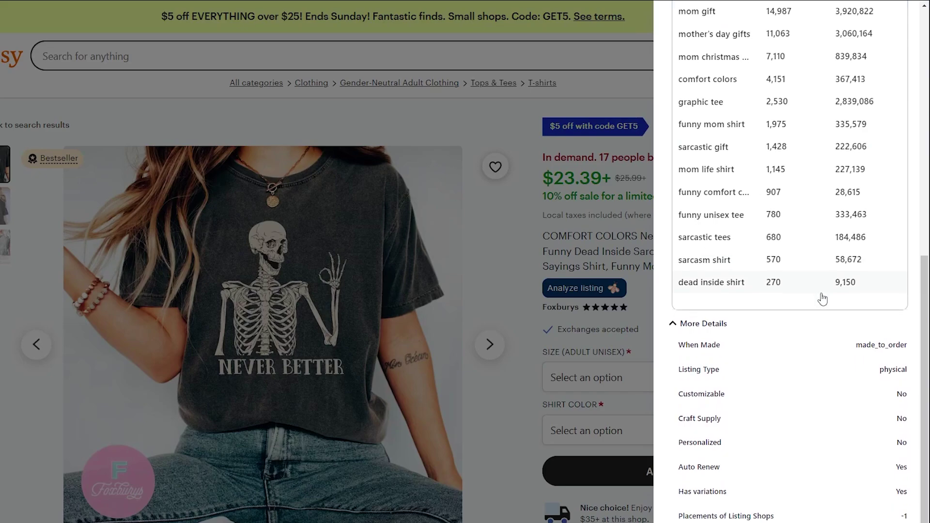
scroll(842, 439, "up", 6)
scroll(840, 426, "up", 2)
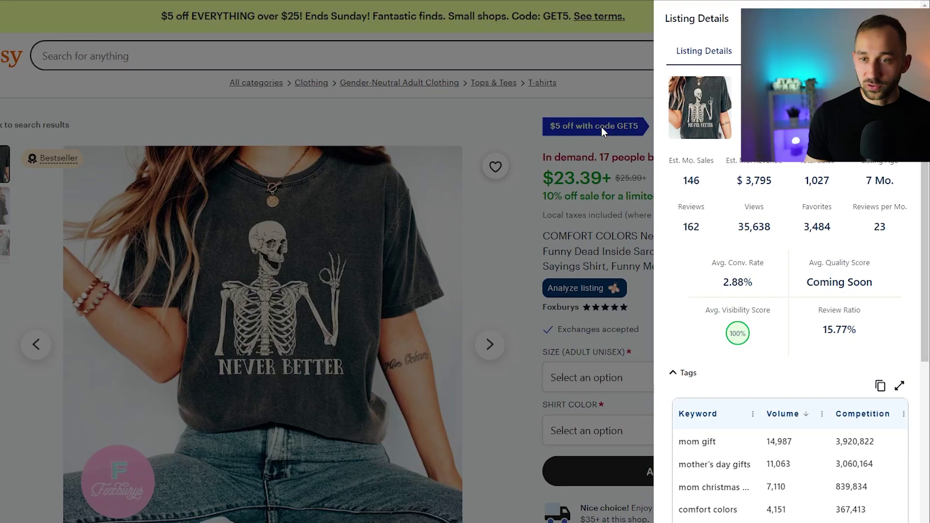
Close the listing analysis, look through the product page's reviews and description, and open the Foxburys shop.
left_click(610, 202)
scroll(428, 322, "down", 10)
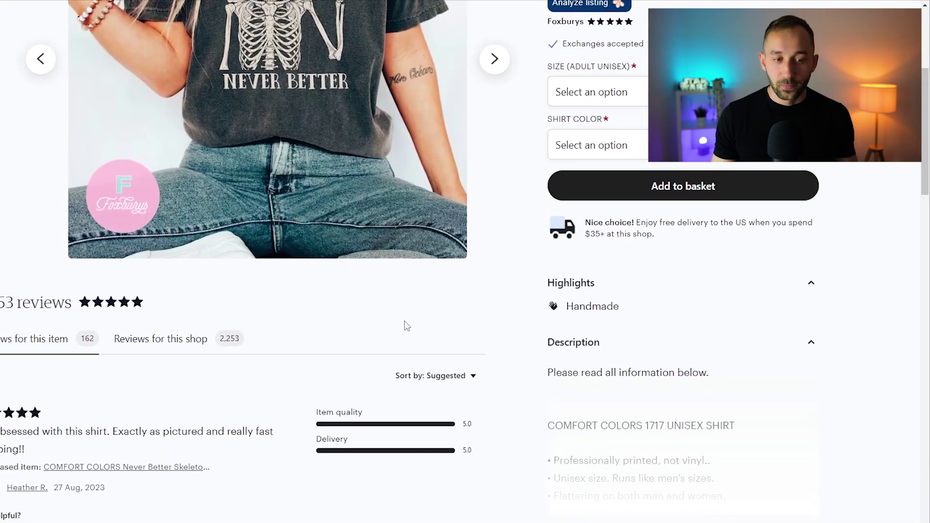
scroll(436, 325, "down", 3)
scroll(442, 328, "up", 14)
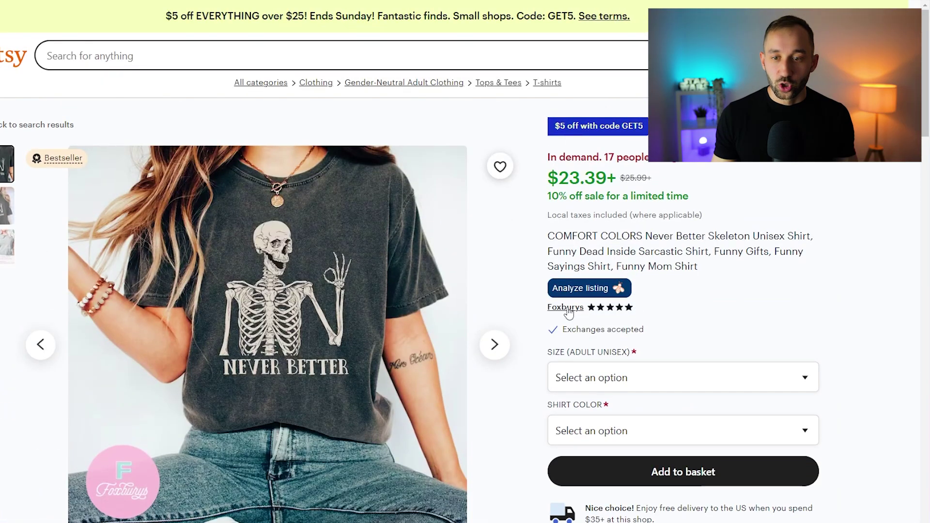
left_click(566, 309)
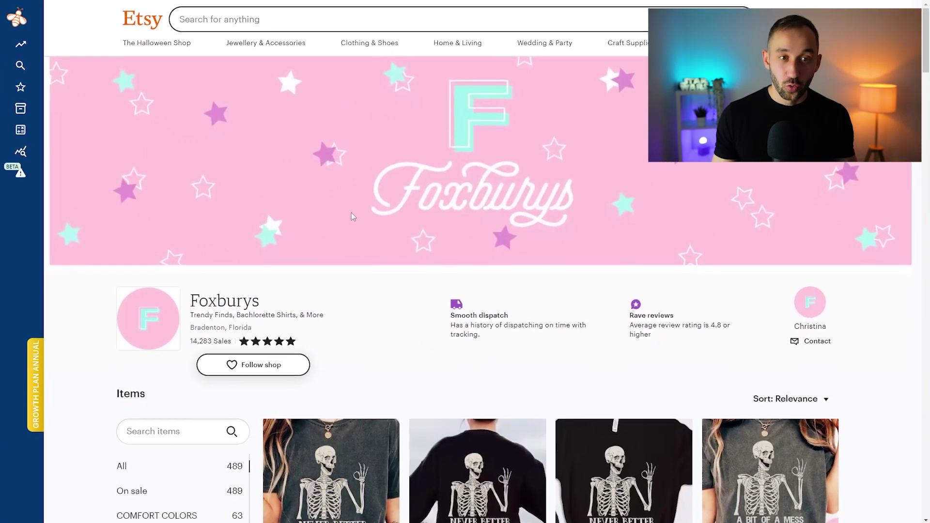
Run EverBee's Product Analytics on all of the Foxburys shop's listings and sort them by monthly sales.
mouse_move(34, 86)
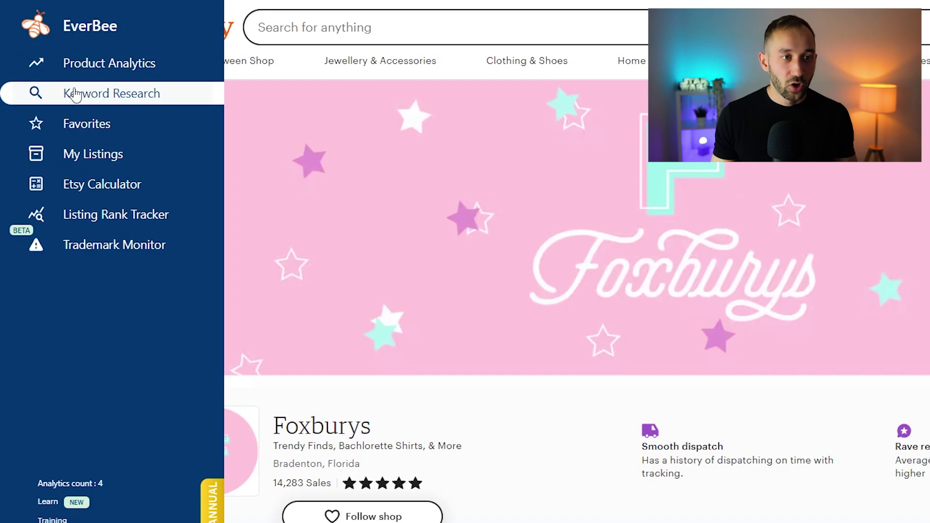
left_click(85, 70)
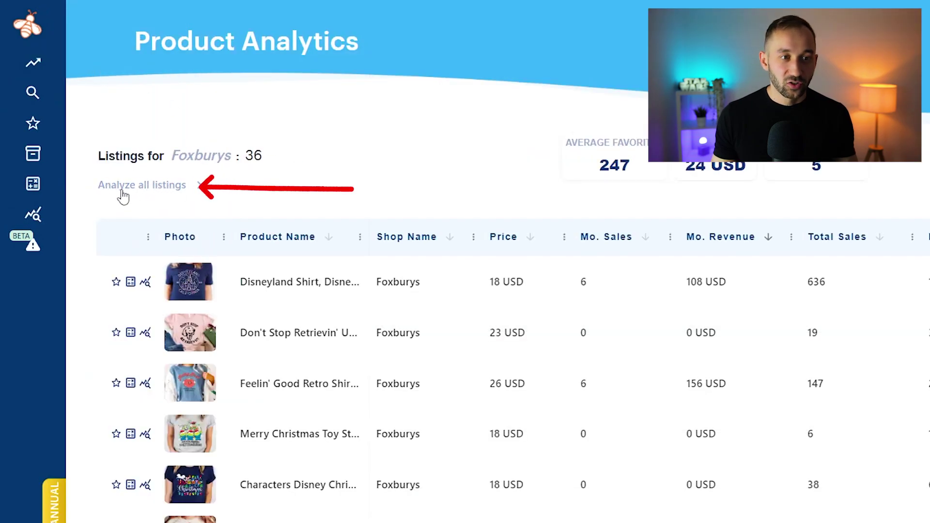
left_click(154, 192)
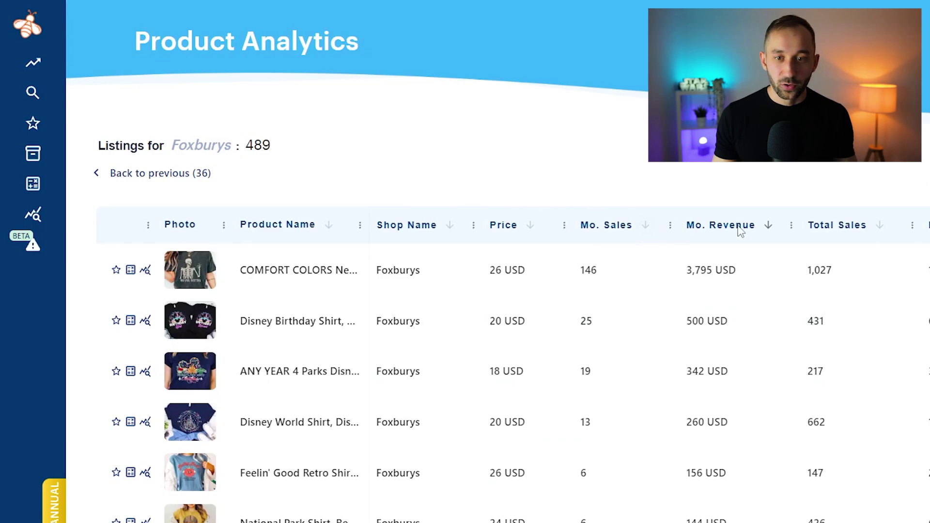
left_click(646, 227)
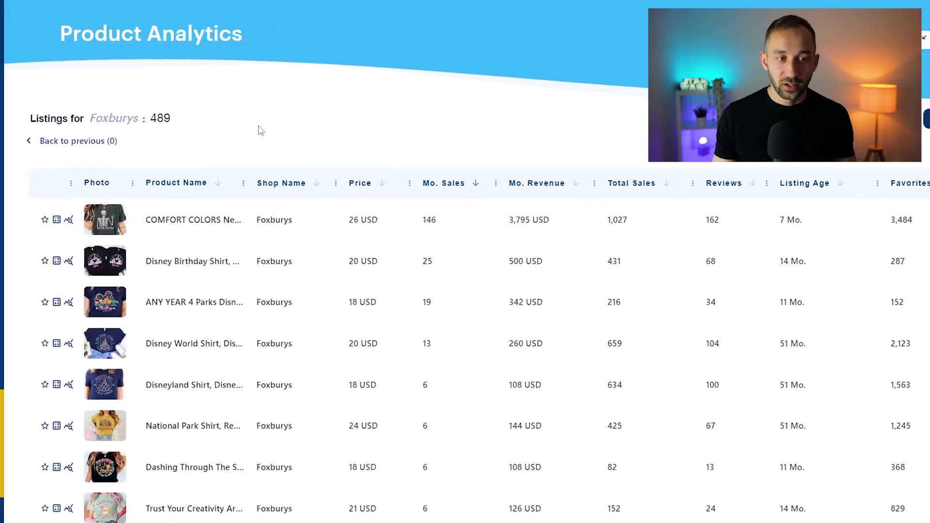
Preview the top listings' photos and compare their sales, revenue, favorites, views, visibility scores and conversion rates.
mouse_move(86, 252)
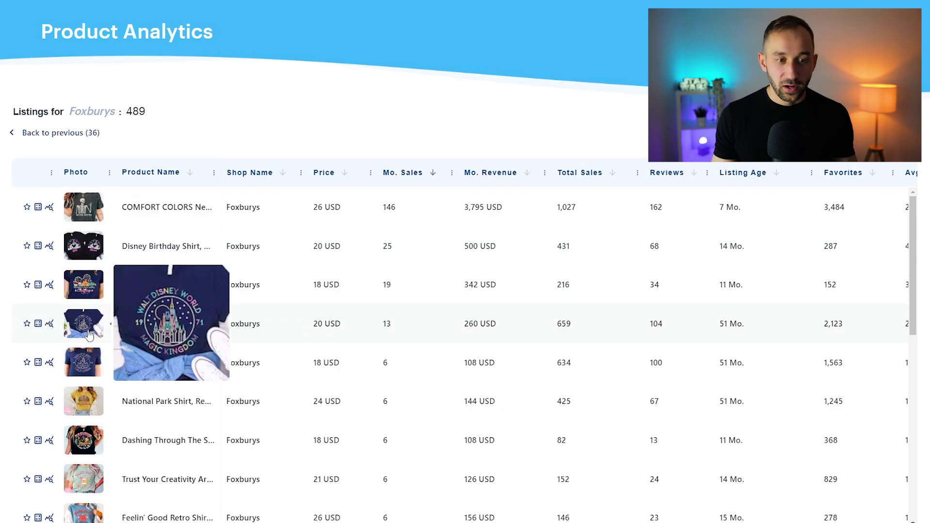
mouse_move(89, 365)
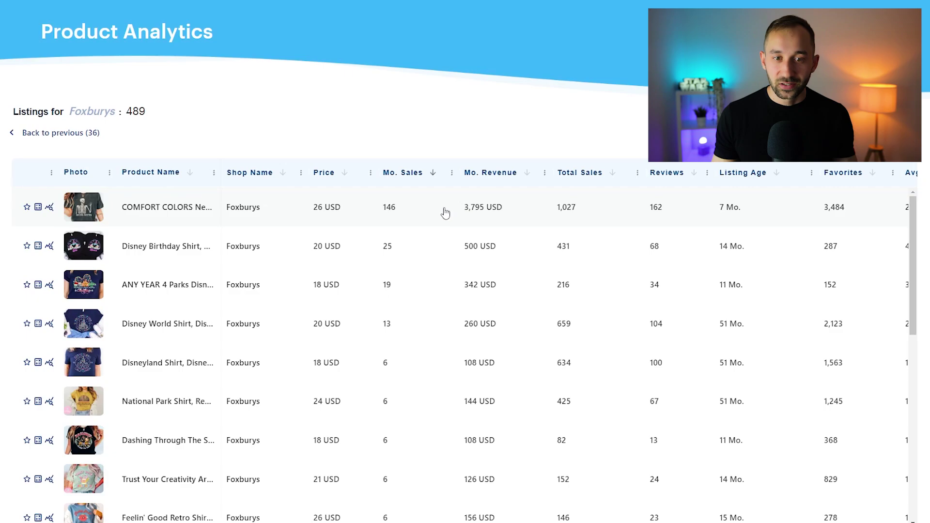
scroll(444, 233, "down", 3)
scroll(436, 275, "up", 3)
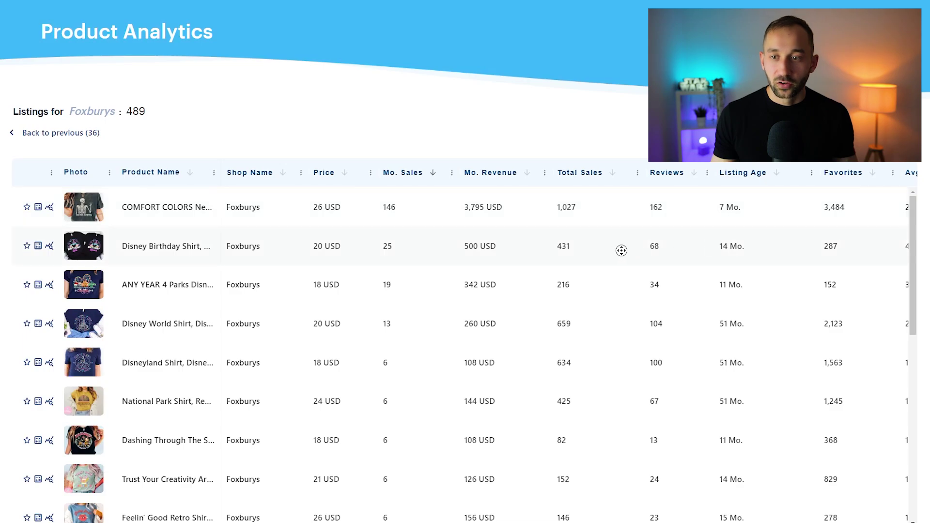
scroll(617, 251, "right", 10)
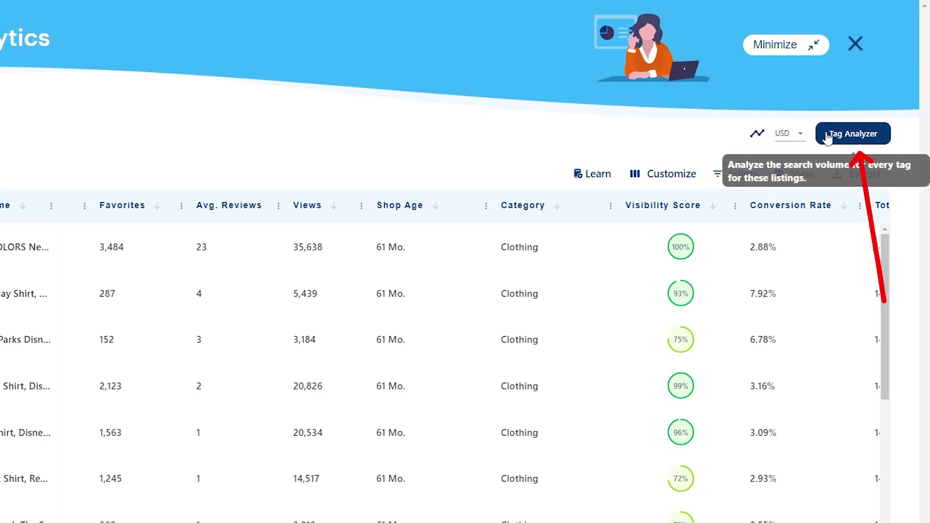
Run the Tag Analyzer on the Foxburys listings, review the tags' volume, competition and keyword scores, and close it.
left_click(851, 135)
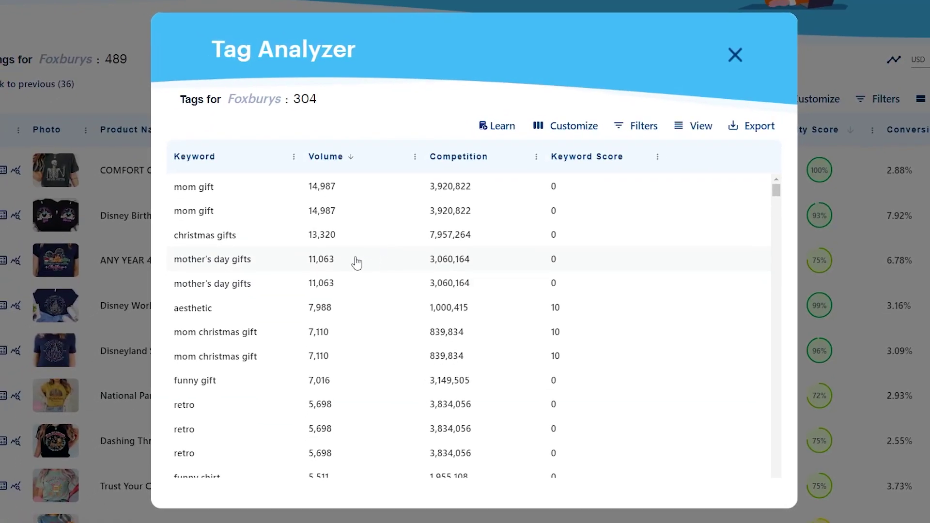
scroll(329, 184, "down", 3)
scroll(334, 238, "down", 3)
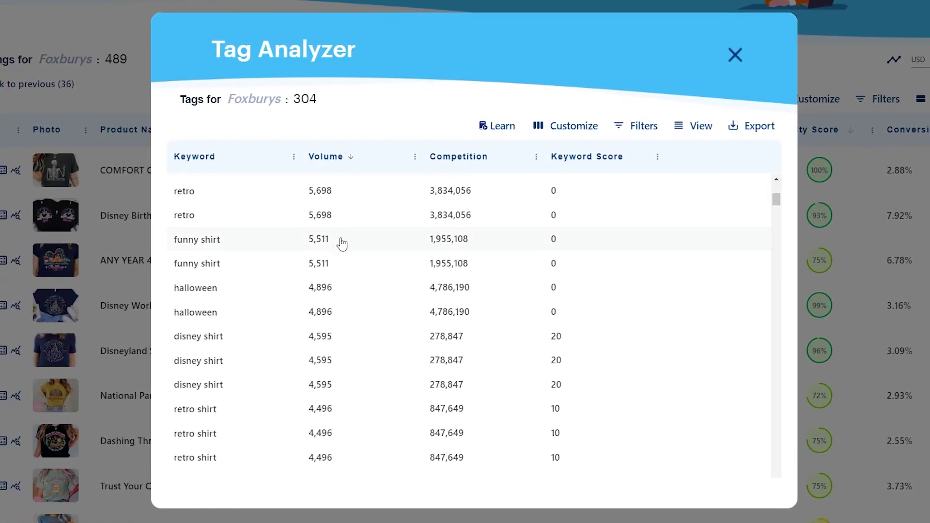
scroll(426, 240, "down", 10)
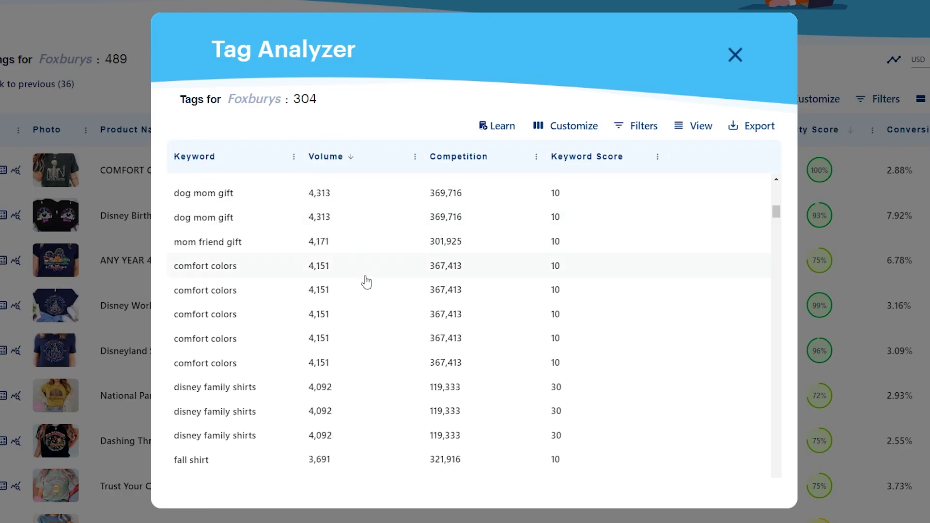
left_click(737, 56)
Search EverBee's keyword research for "stay spooky halloween".
mouse_move(80, 77)
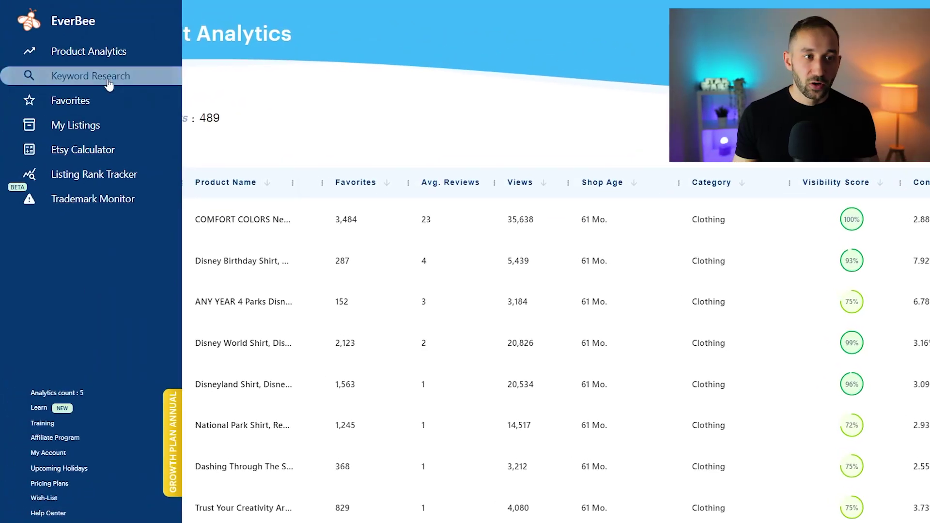
left_click(128, 77)
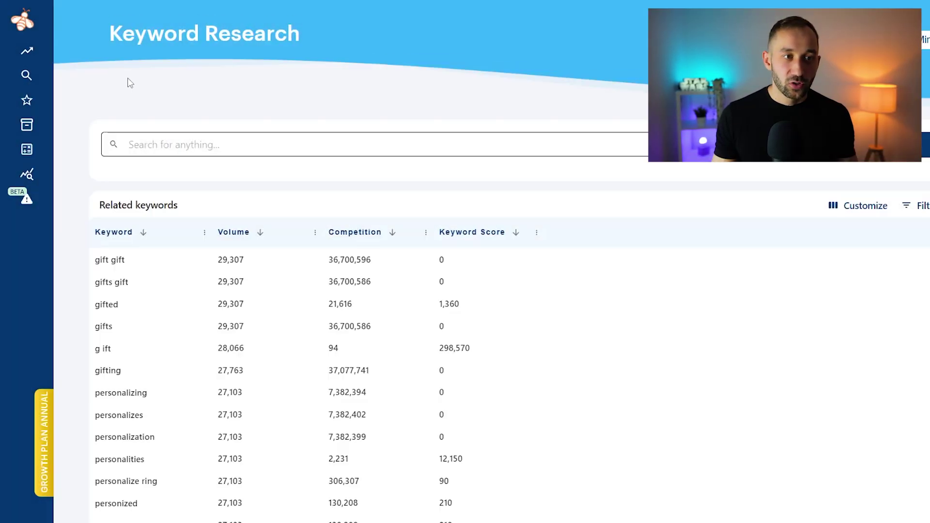
left_click(238, 146)
type("stay spooky hall")
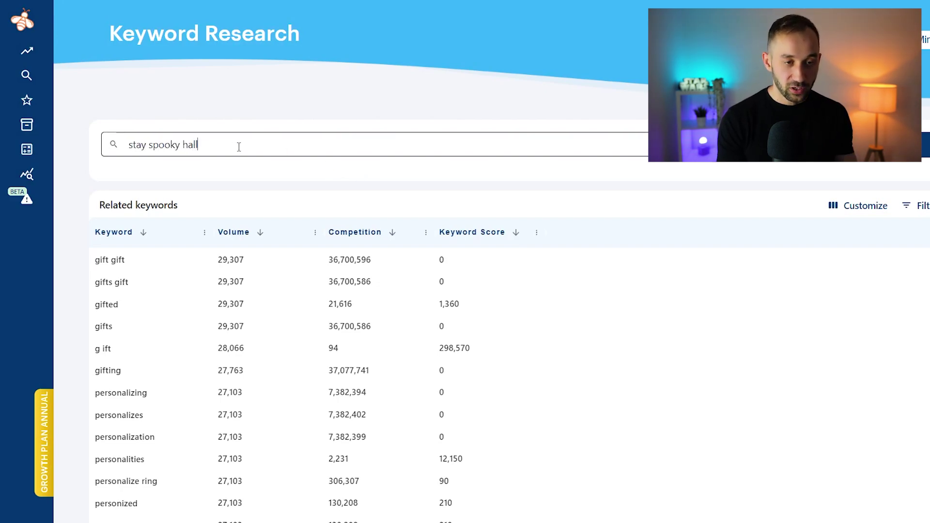
type("oween")
key("Return")
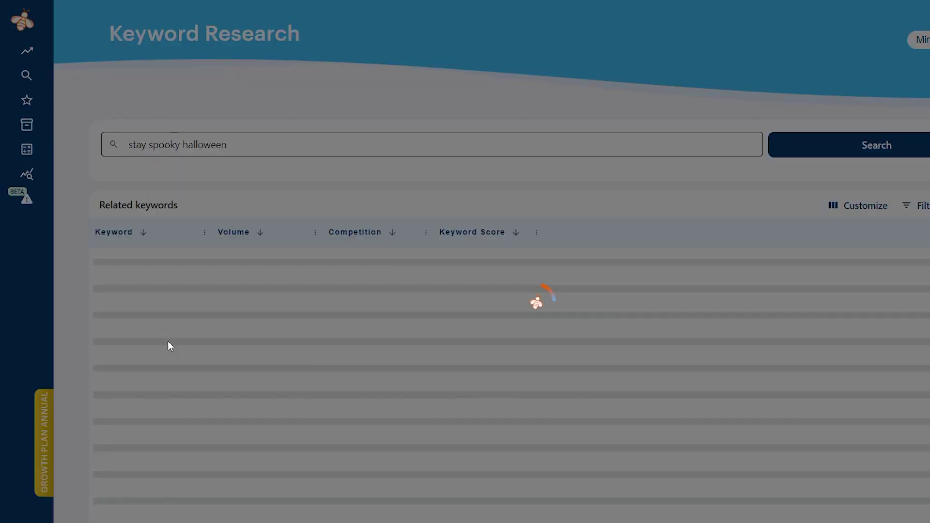
Review the related keywords' volume, competition and keyword scores, including the overview for "stay spooky halloween".
scroll(219, 302, "down", 2)
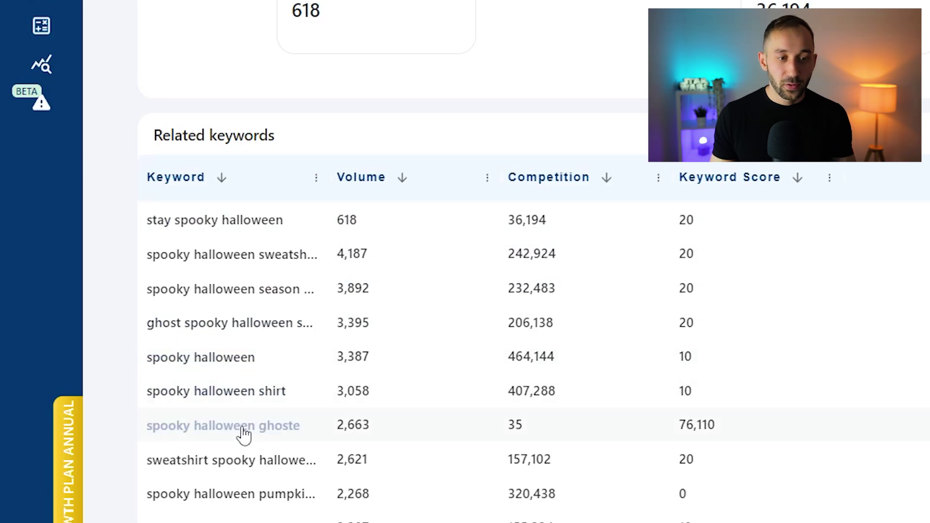
scroll(252, 461, "down", 3)
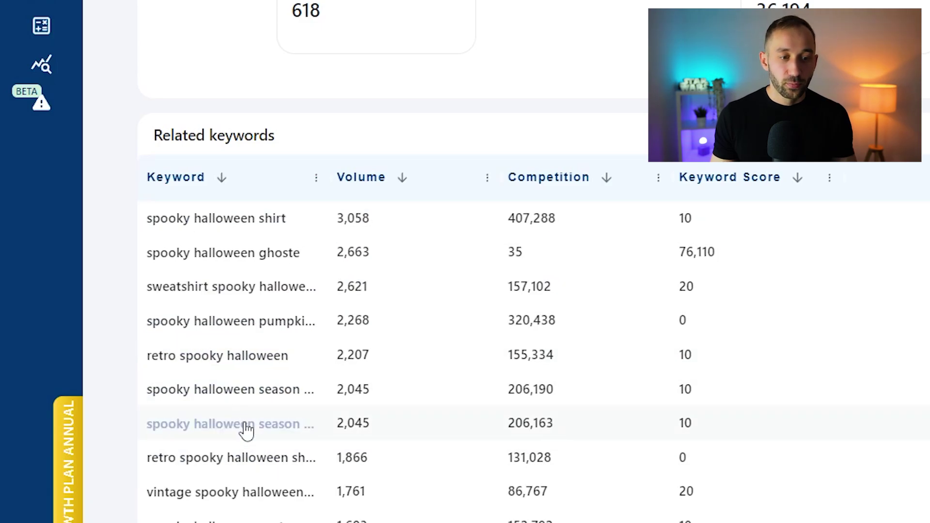
scroll(384, 334, "down", 2)
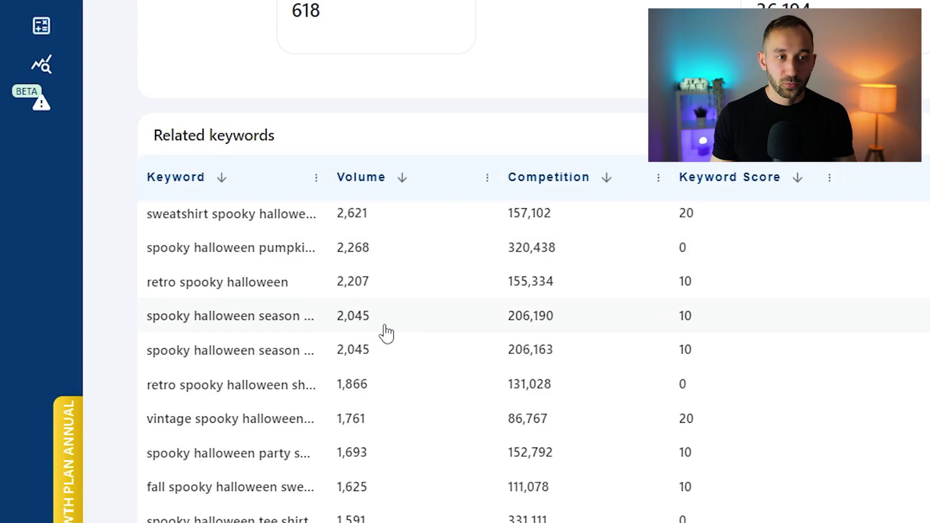
scroll(429, 259, "up", 5)
scroll(394, 361, "up", 3)
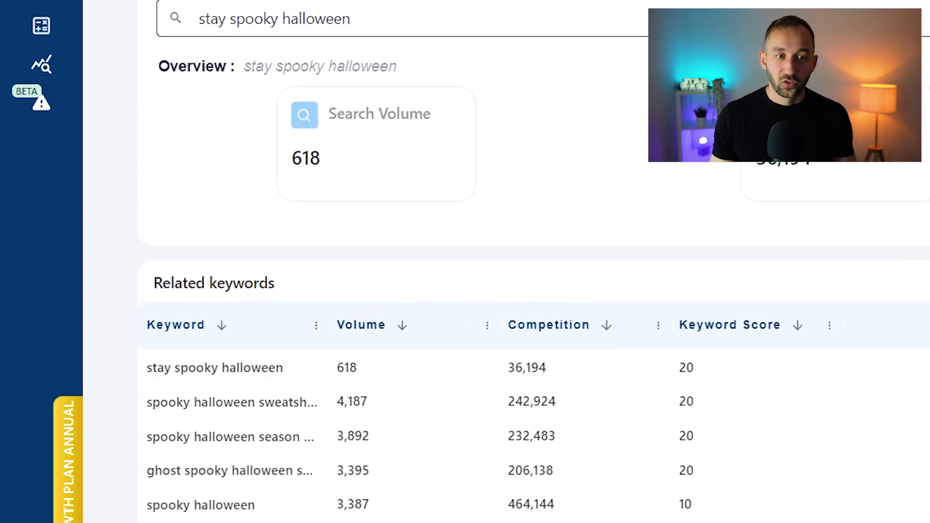
Switch to MyDesigns and look over the sales analytics on the dashboard.
mouse_move(73, 2)
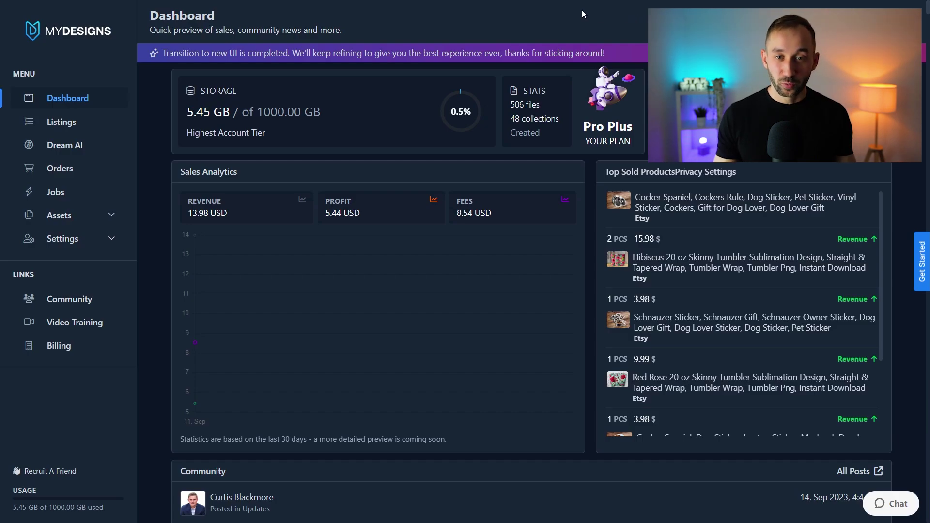
mouse_move(321, 239)
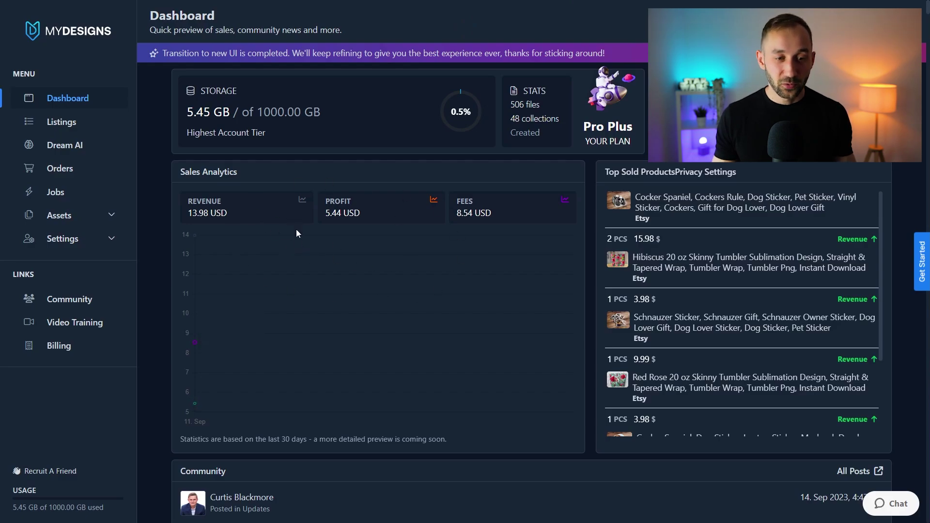
scroll(297, 223, "down", 1)
scroll(382, 203, "up", 1)
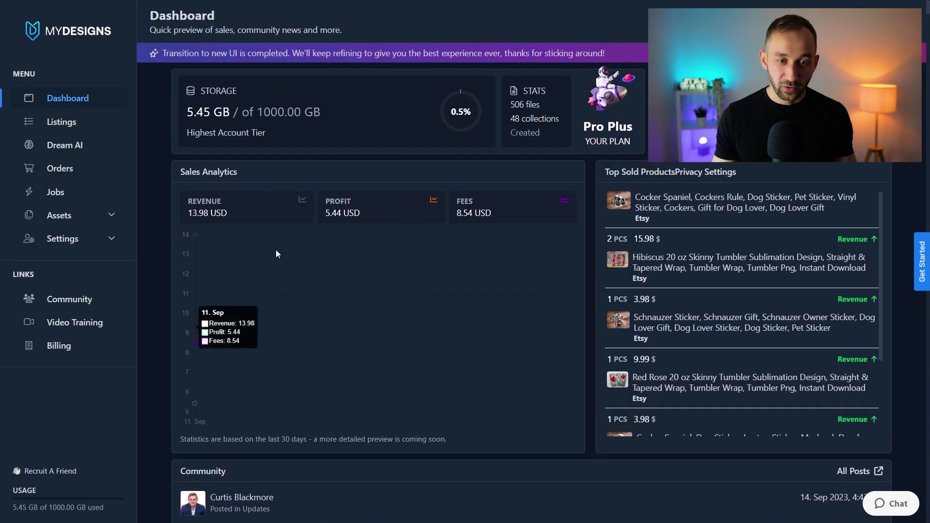
Open the shops settings and view the instructions for connecting an Etsy shop without starting the connection.
left_click(75, 242)
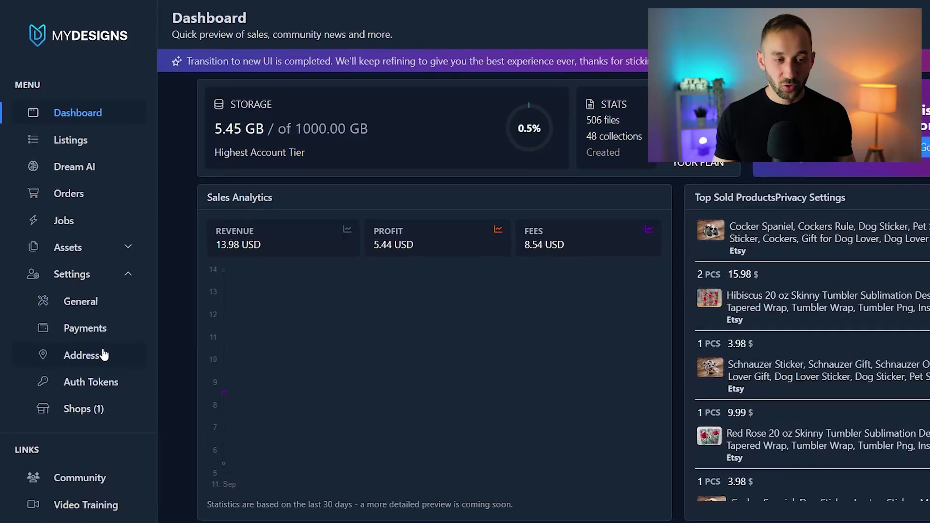
left_click(95, 411)
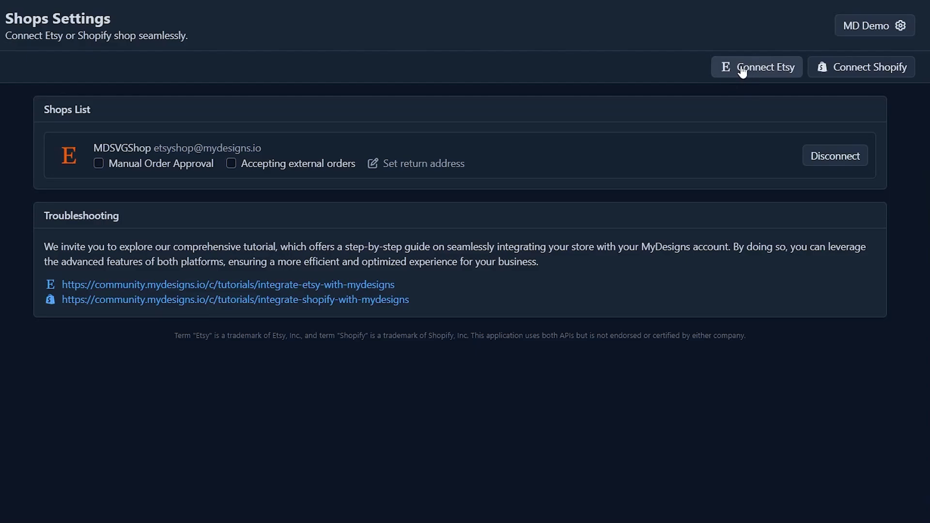
left_click(742, 70)
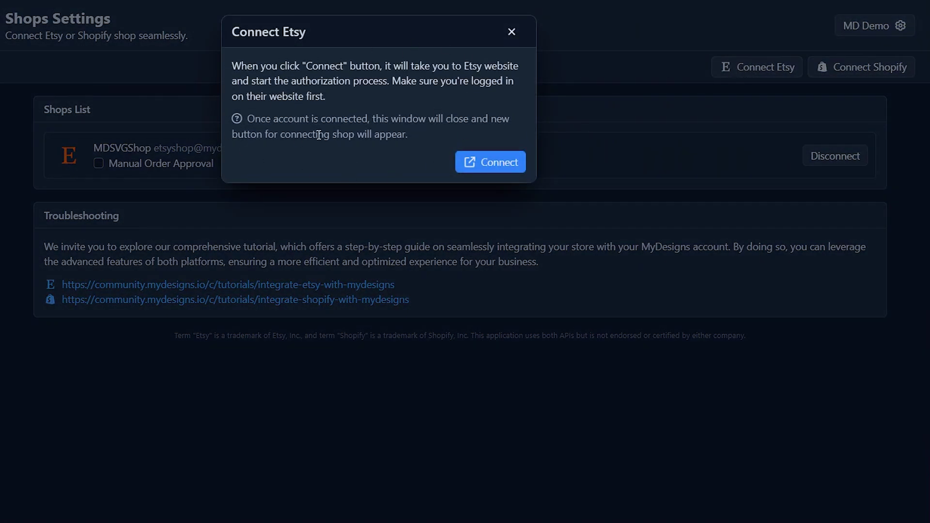
left_click(512, 33)
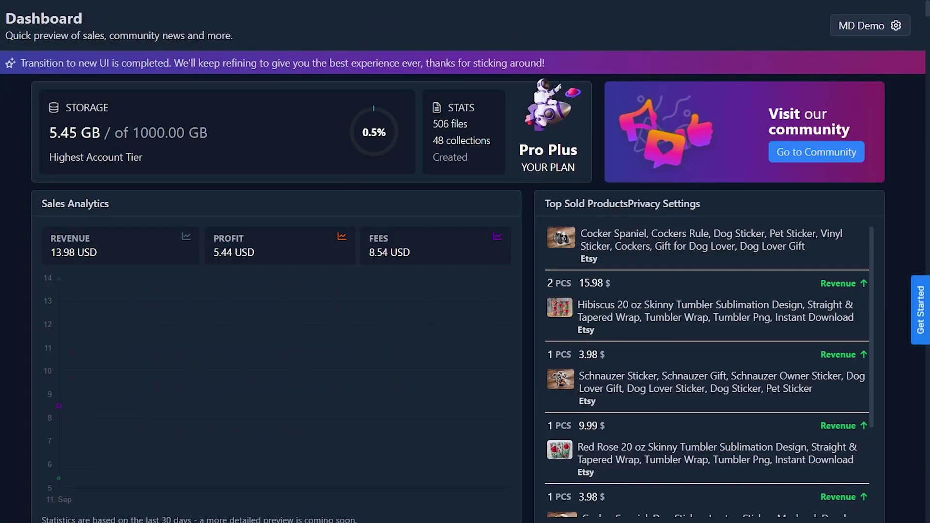
Open the "How To Integrate Etsy with MyDesigns" tutorial from the getting-started guides and look through its steps.
left_click(922, 313)
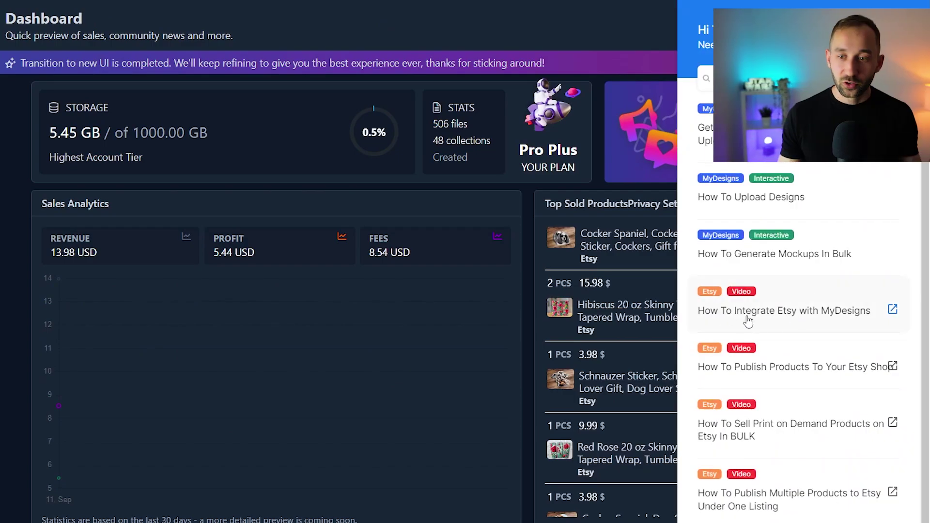
left_click(811, 320)
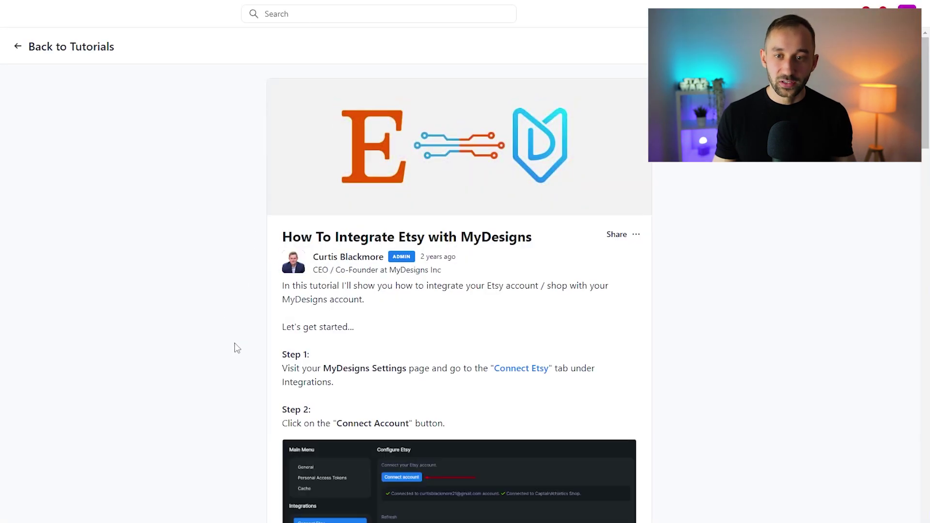
scroll(237, 348, "down", 1)
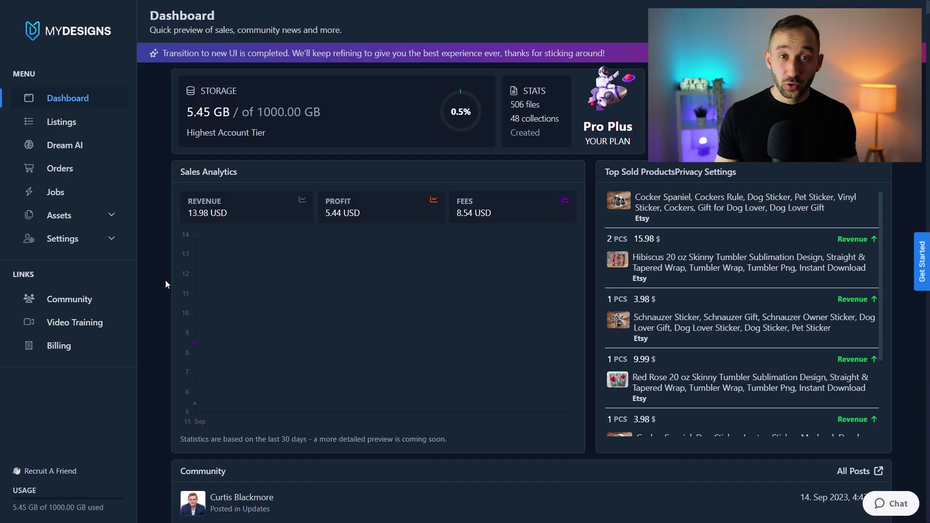
Browse the collections in Listings and start a new folder named "POD Demo 1" inside the current folder.
left_click(92, 129)
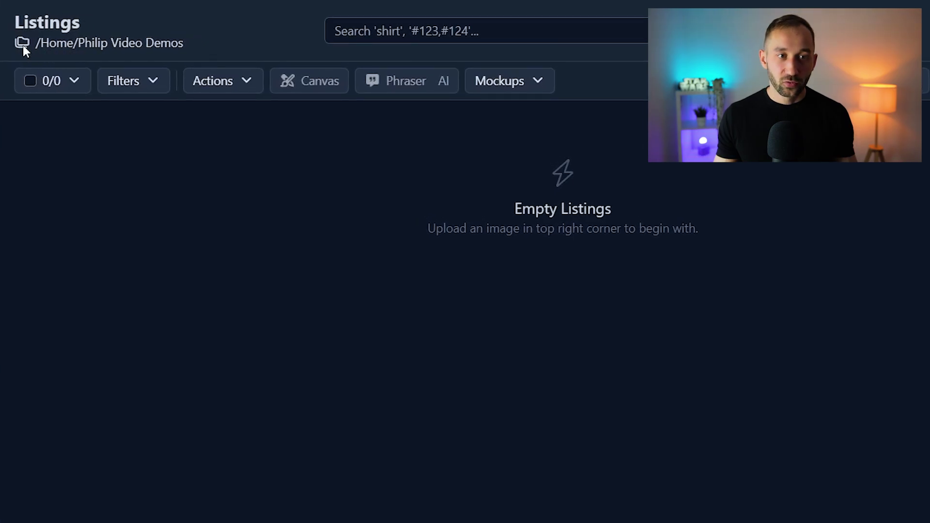
left_click(59, 44)
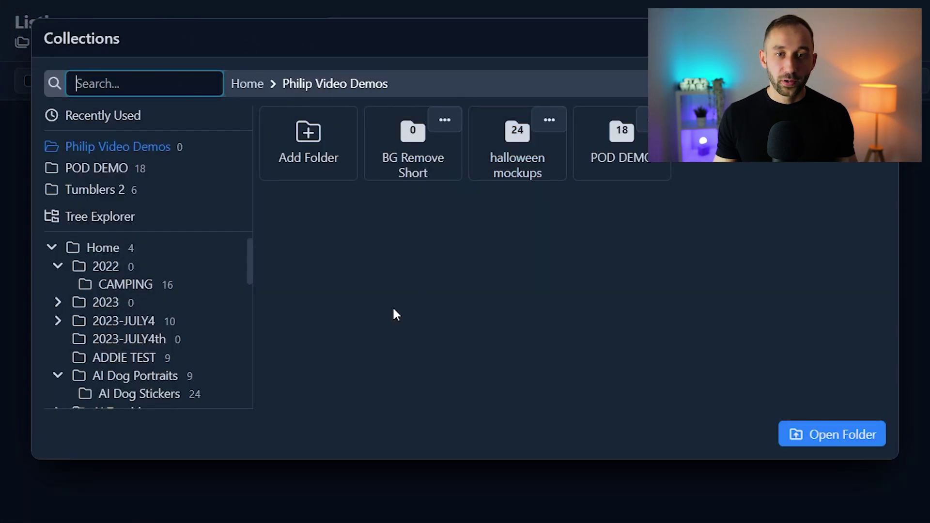
scroll(151, 296, "down", 10)
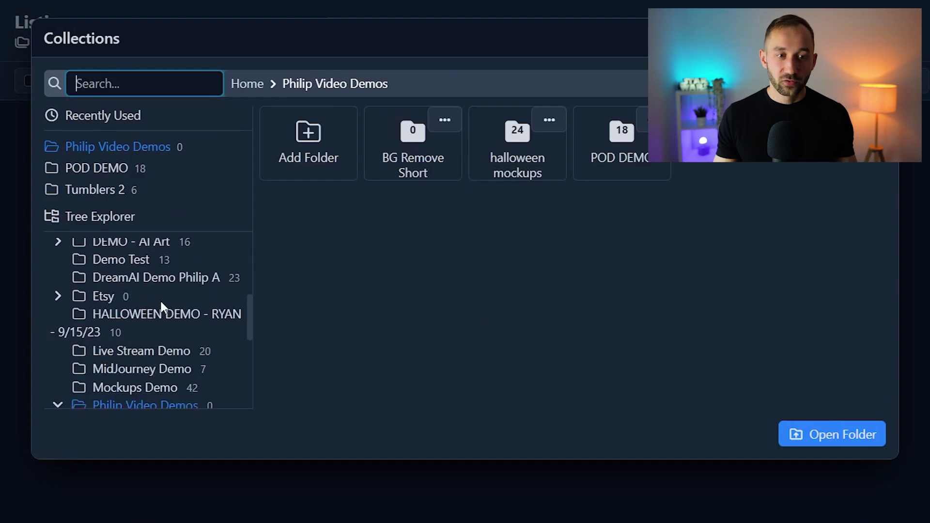
scroll(165, 378, "up", 10)
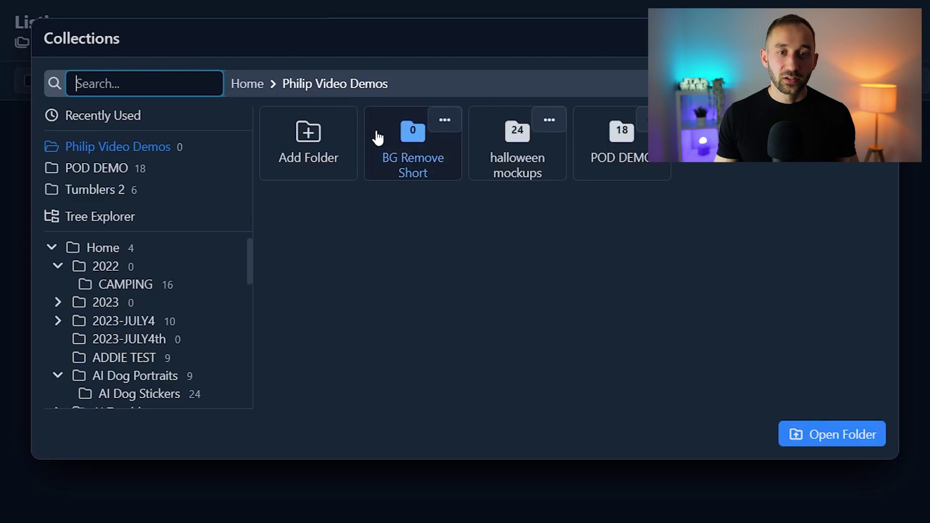
left_click(309, 140)
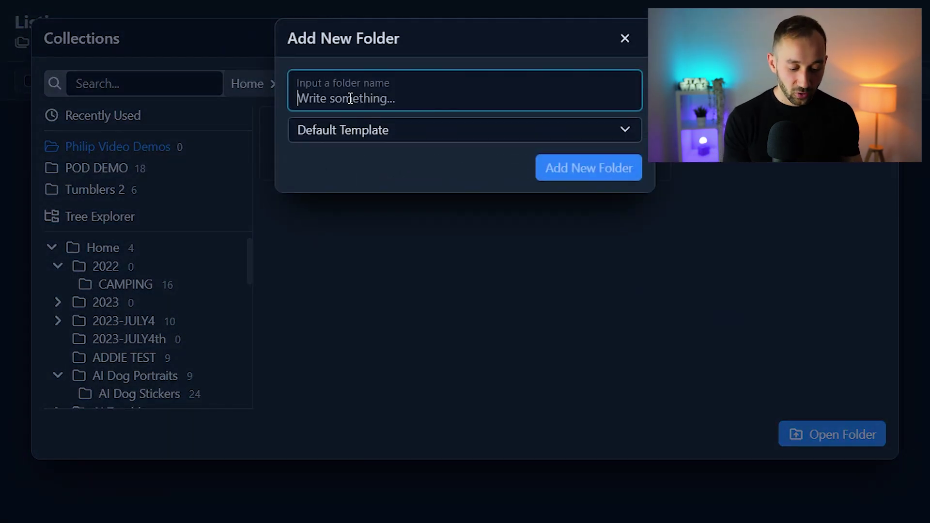
type("POD Demo 1")
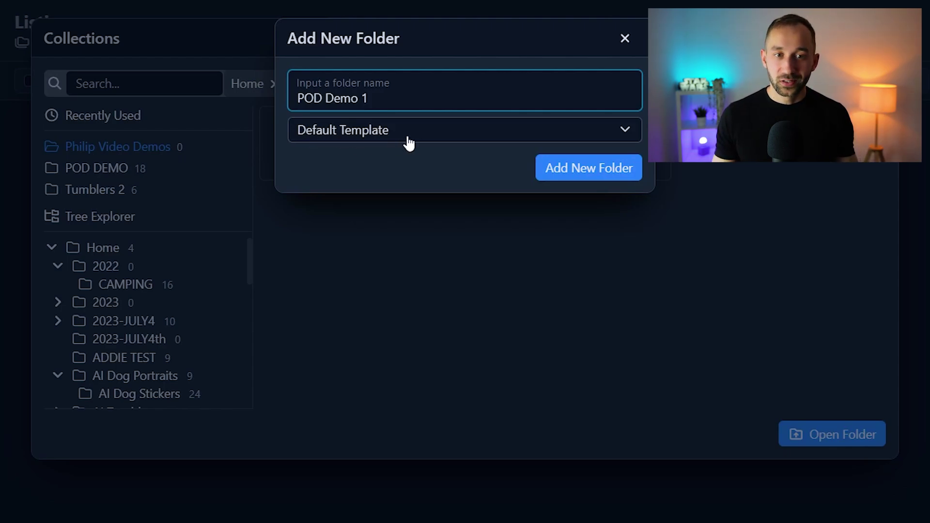
Look through the saved templates available for the new folder and return its template choice to Default Template.
left_click(444, 140)
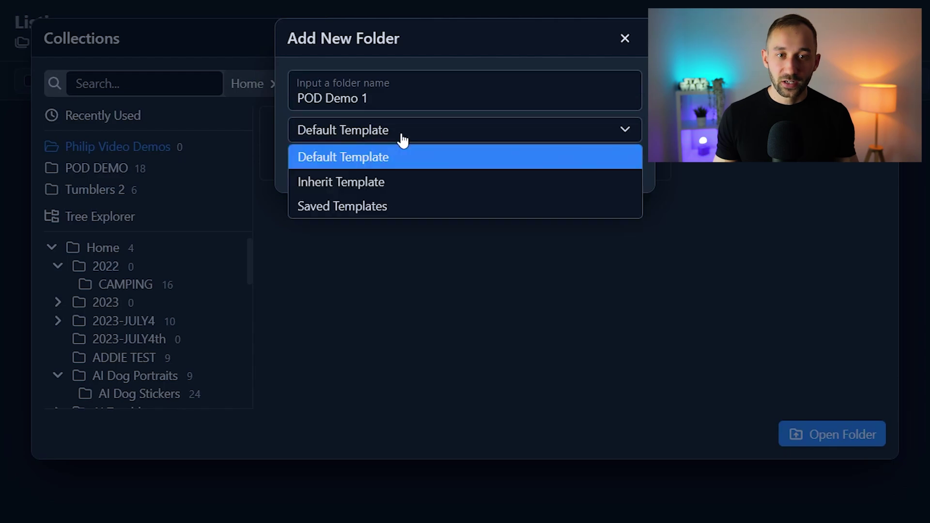
left_click(336, 208)
left_click(339, 160)
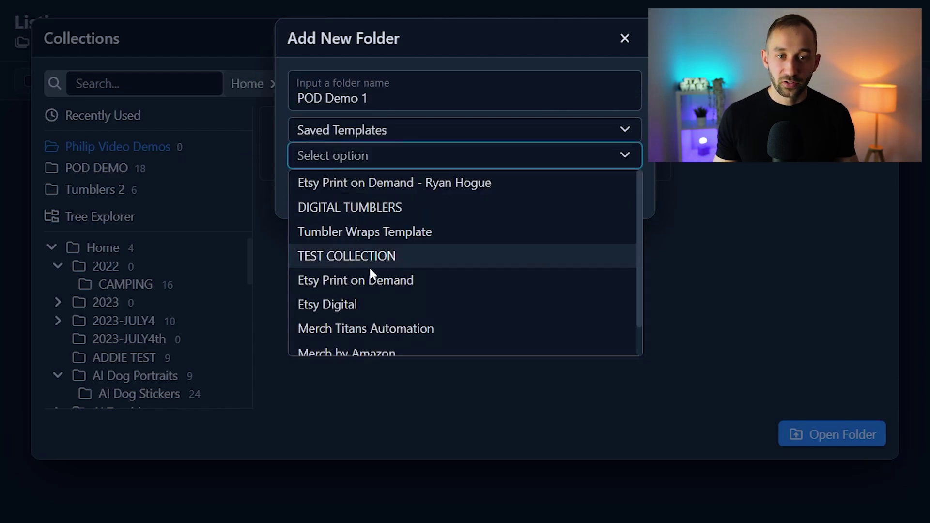
scroll(339, 262, "down", 1)
scroll(388, 305, "up", 1)
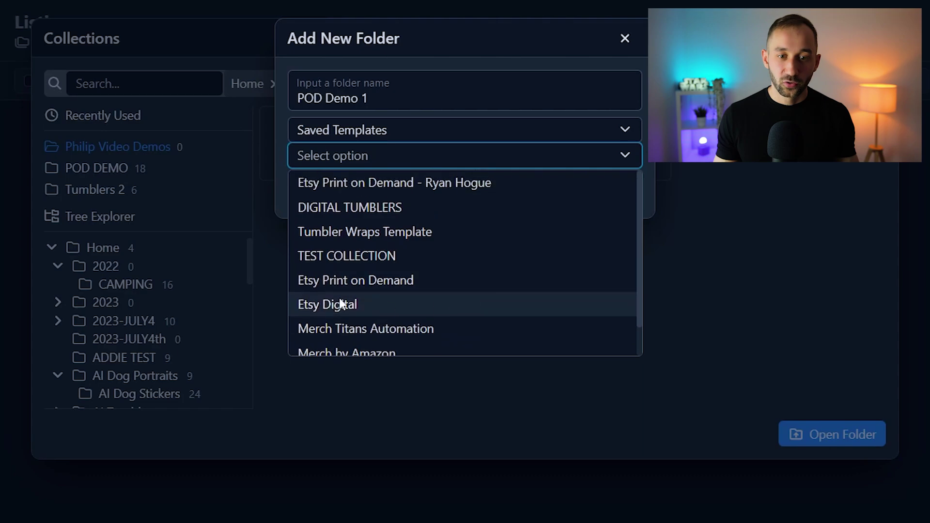
left_click(388, 130)
left_click(386, 158)
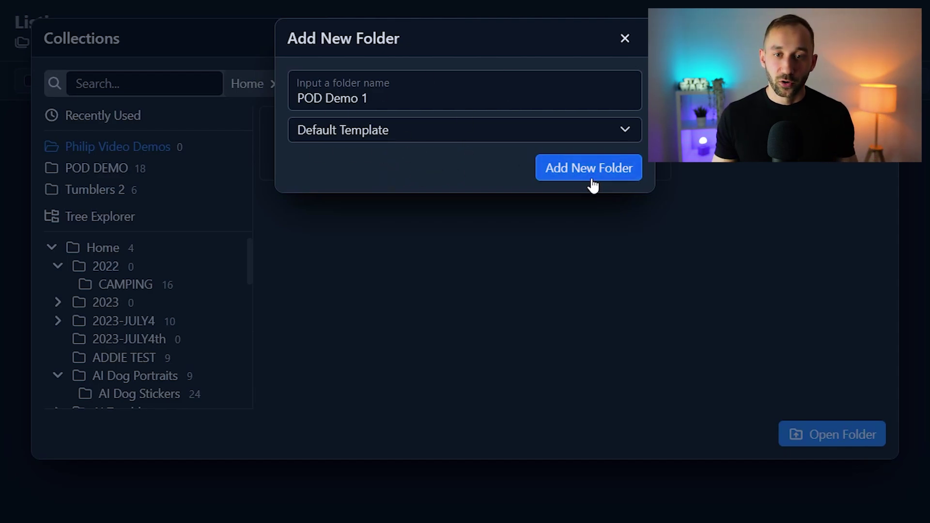
Create the POD Demo 1 folder with the default template and open it in Listings.
left_click(573, 181)
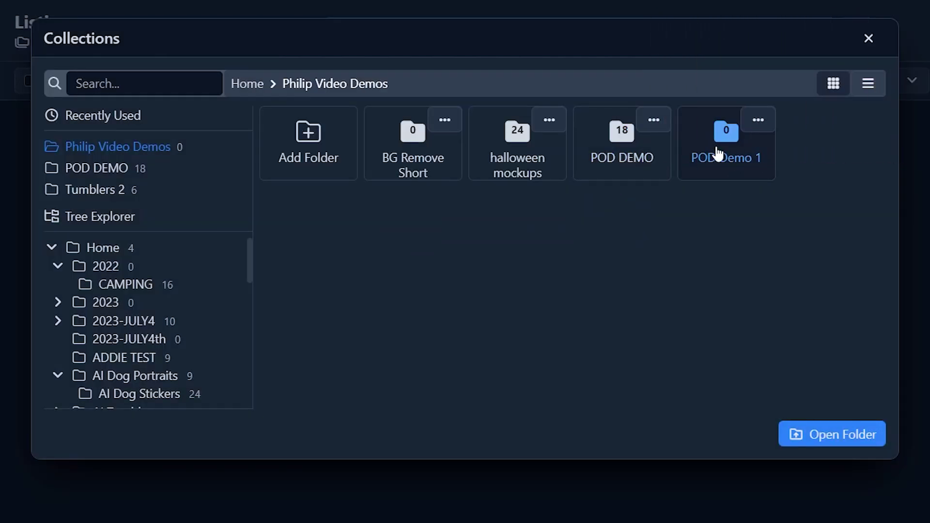
double_click(717, 152)
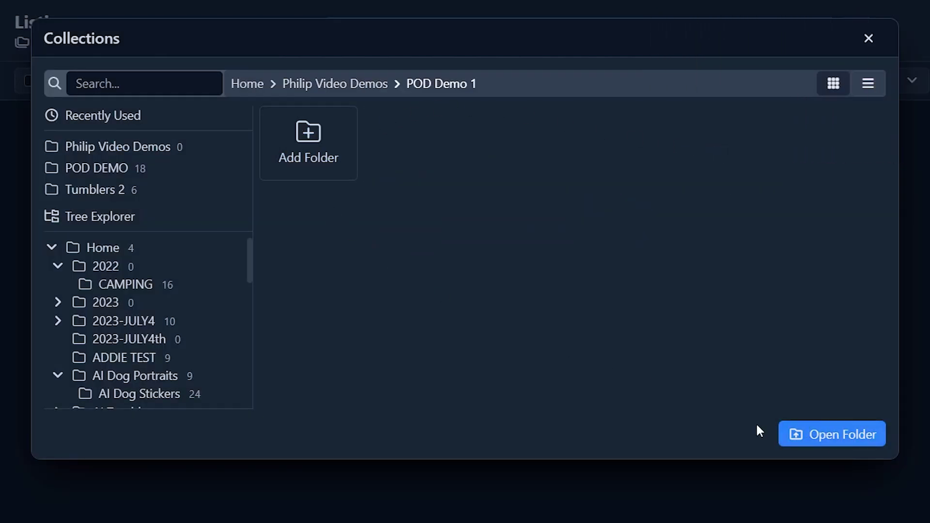
left_click(861, 436)
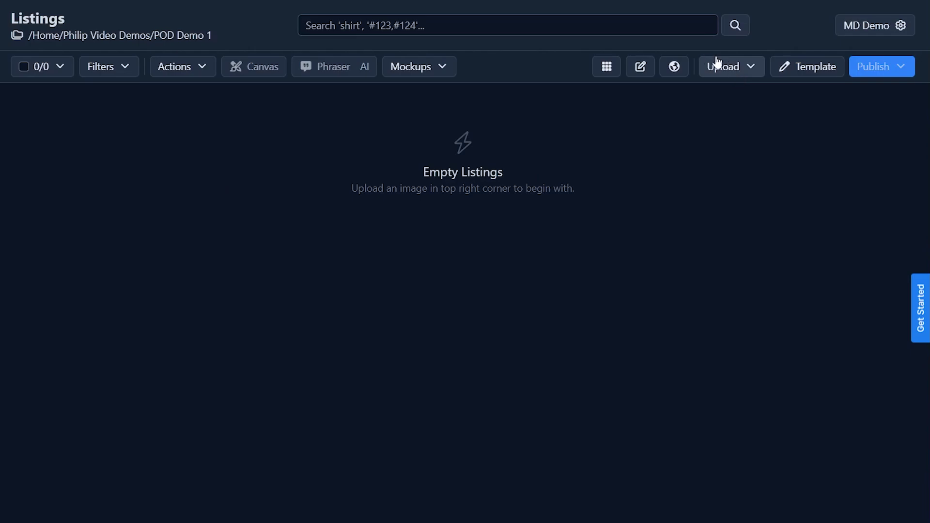
Add the 18 Halloween PNG designs to the folder's upload queue as main files and look through the queued files.
left_click(738, 70)
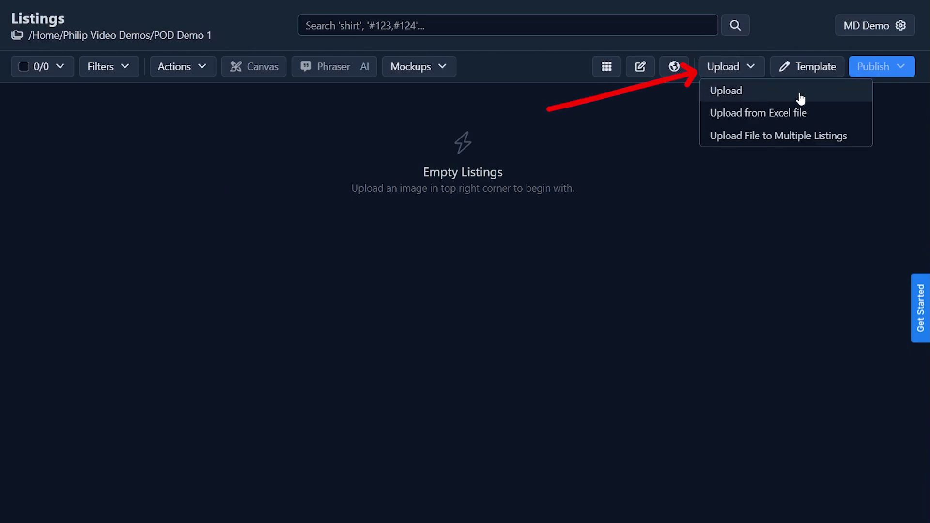
left_click(765, 94)
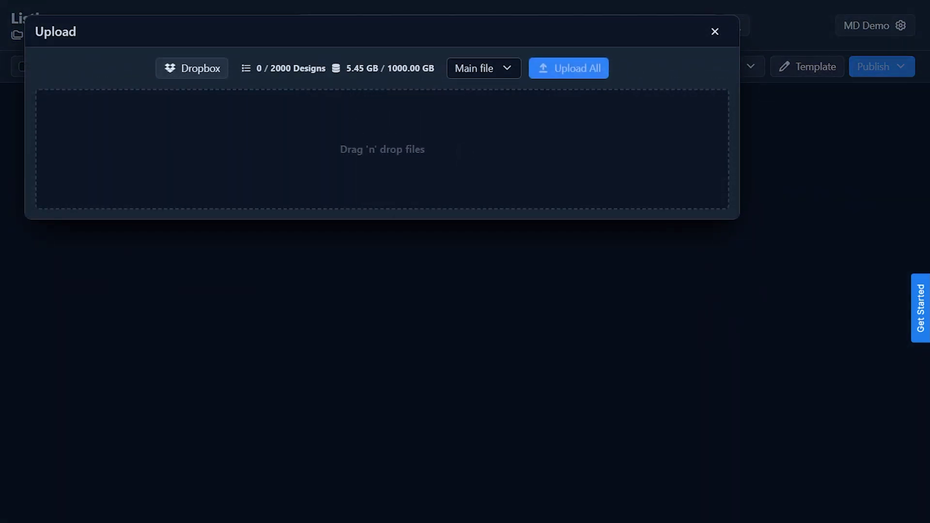
left_click_drag(0, 286, 342, 152)
scroll(303, 390, "down", 8)
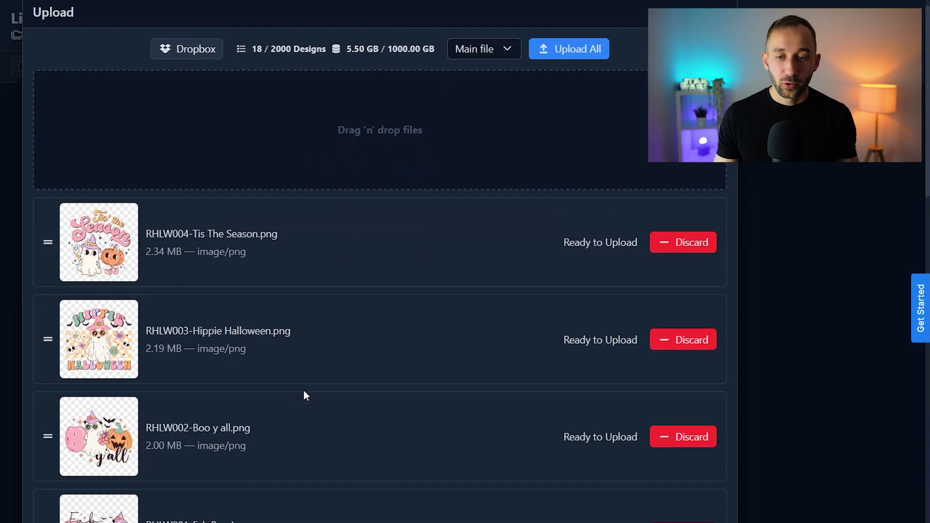
scroll(337, 382, "up", 8)
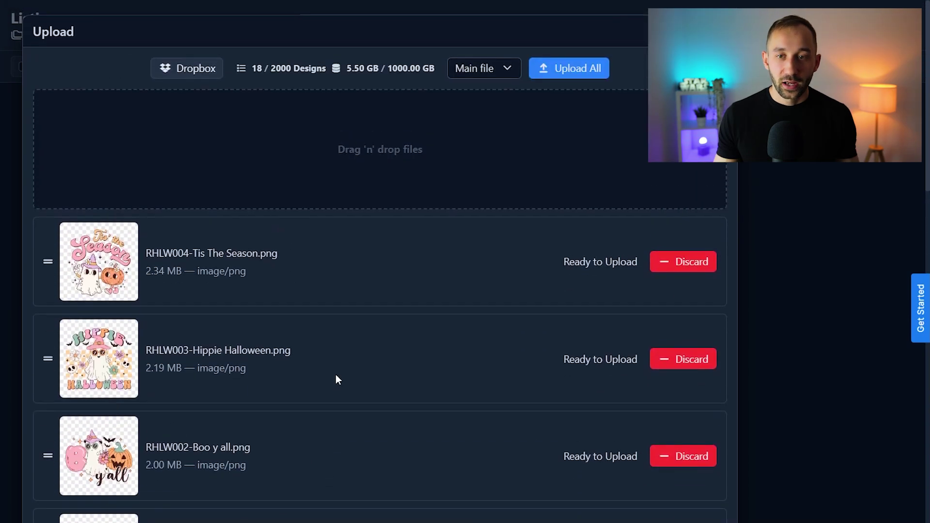
Upload all queued Halloween designs to the POD Demo 1 folder, confirm the action, and check the files' upload progress.
left_click(574, 69)
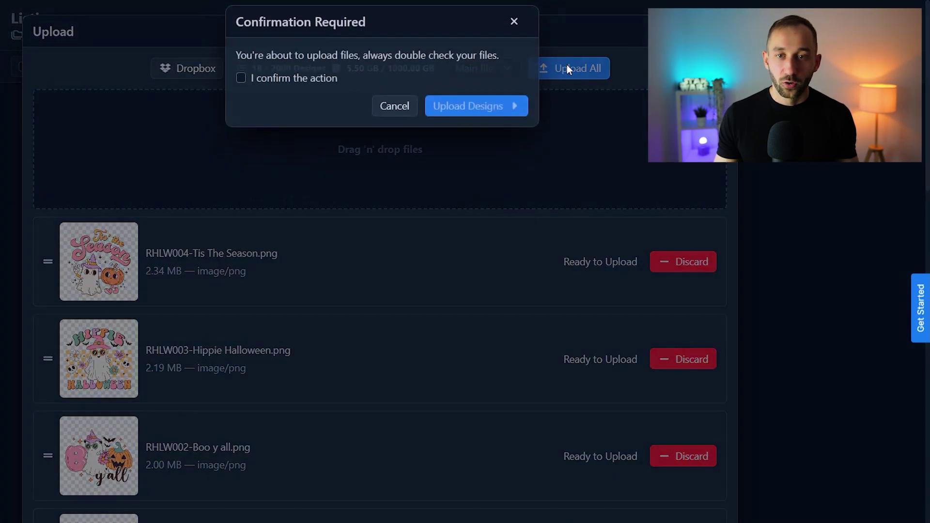
left_click(293, 92)
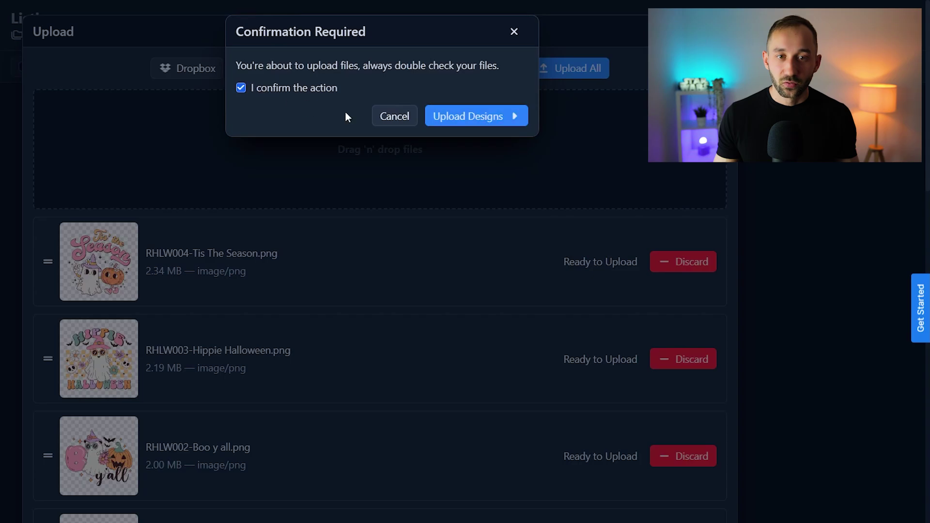
left_click(491, 121)
scroll(702, 336, "down", 5)
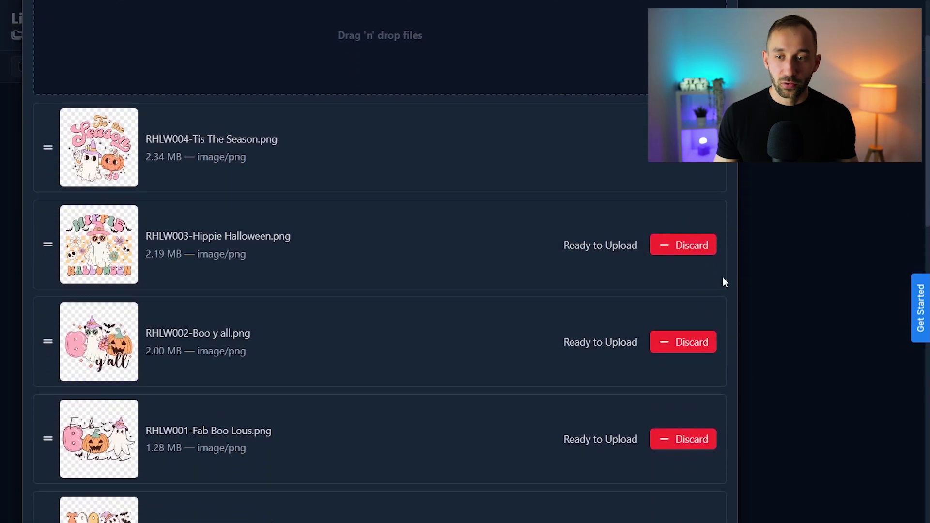
scroll(717, 273, "down", 3)
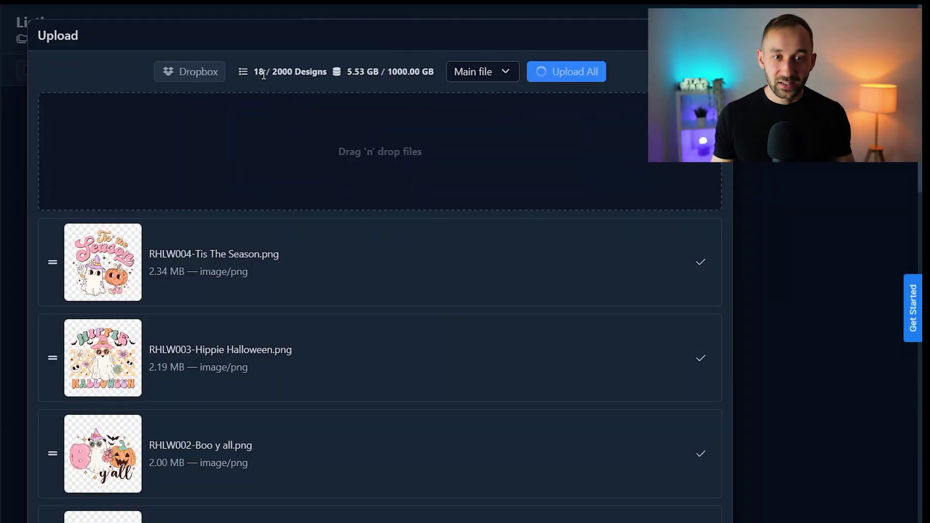
scroll(414, 234, "down", 10)
scroll(413, 249, "down", 10)
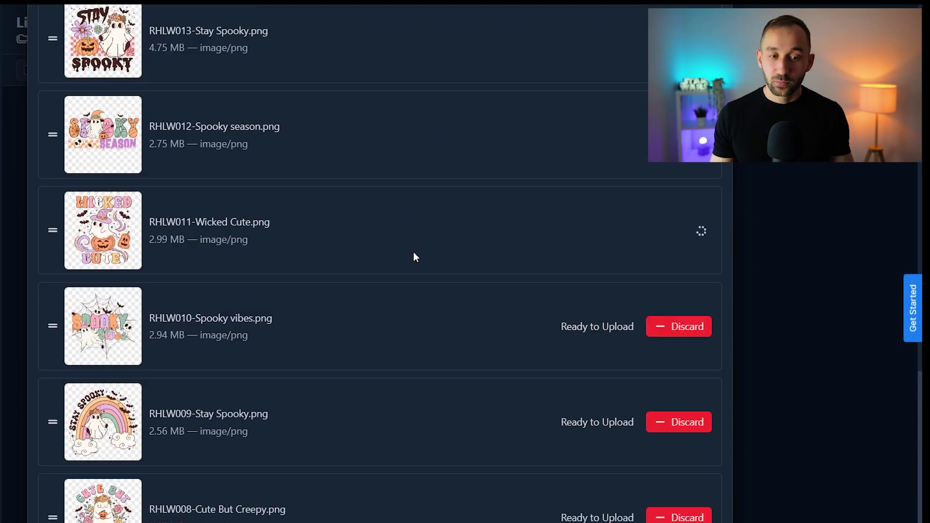
scroll(465, 310, "up", 6)
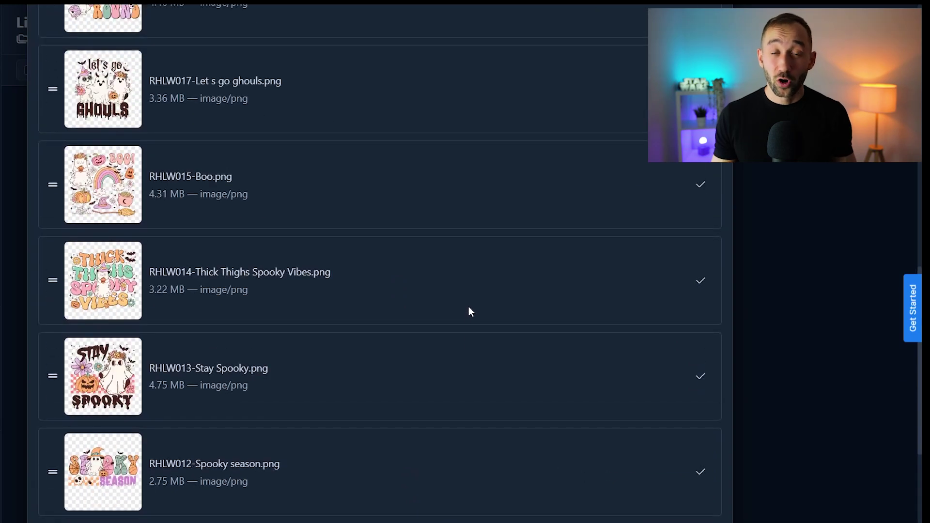
scroll(468, 310, "up", 15)
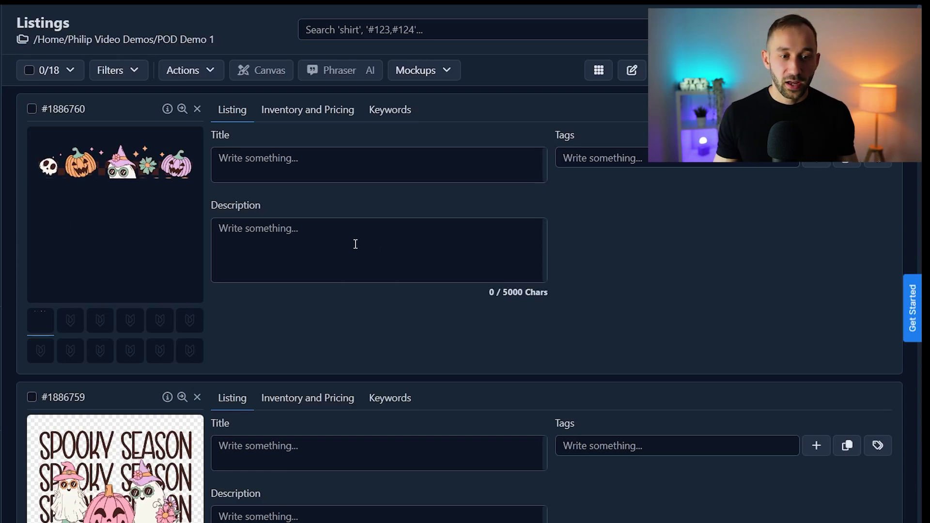
Look through the uploaded listings and refresh the page to reload their design previews.
scroll(266, 183, "down", 12)
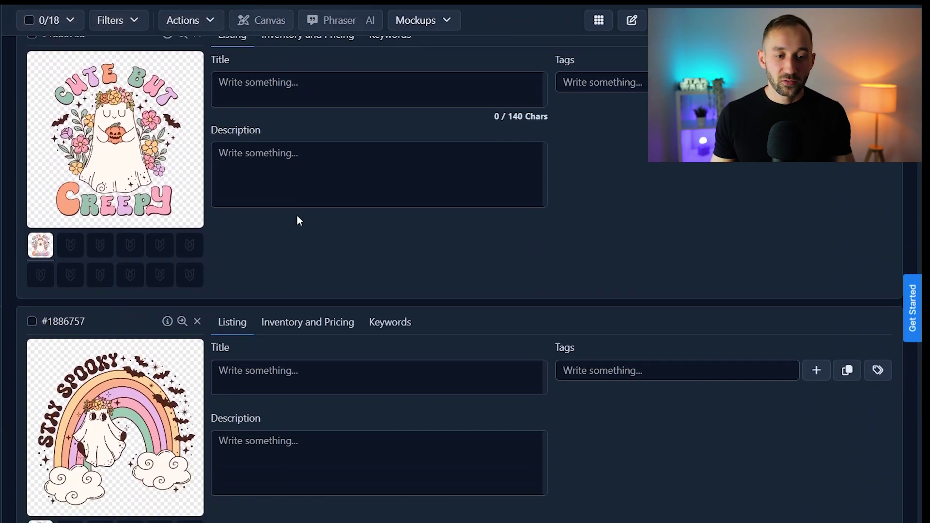
scroll(361, 330, "up", 12)
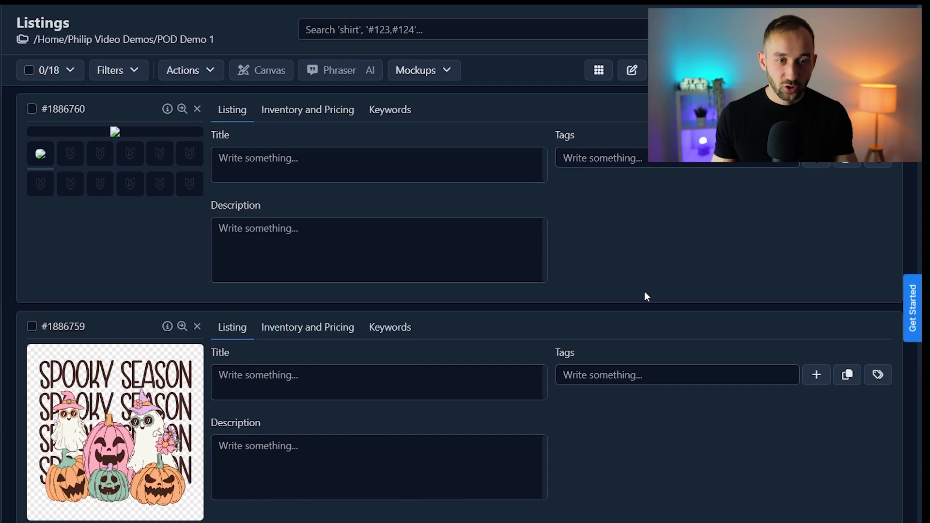
key("F5")
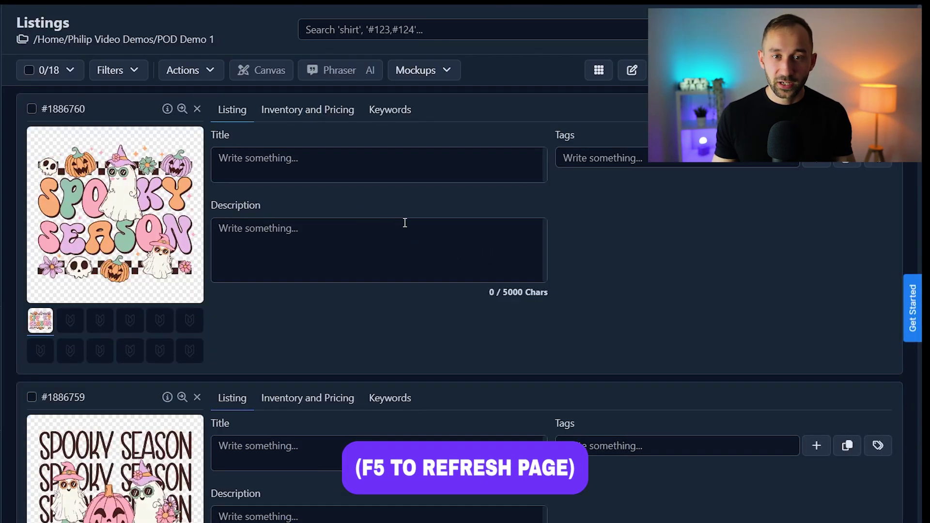
Display the listings as a grid and look over all the uploaded Halloween designs.
left_click(599, 74)
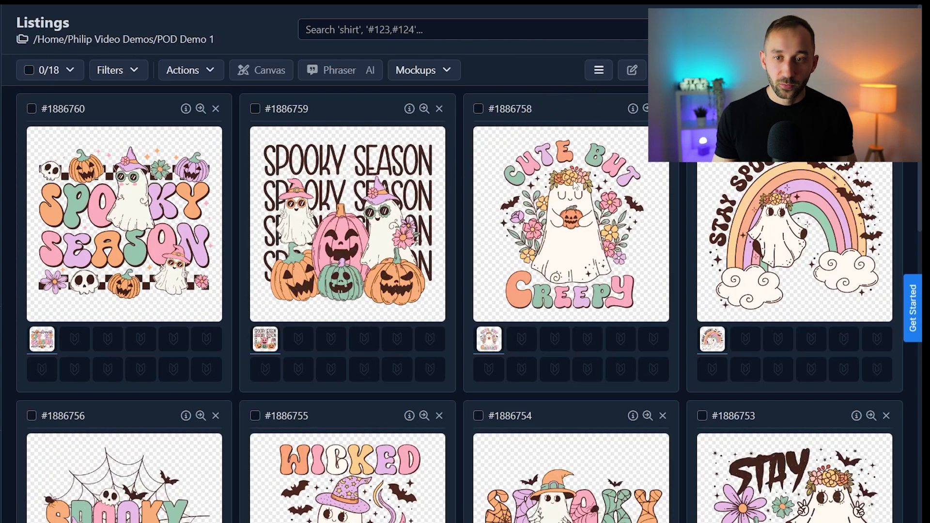
scroll(550, 342, "down", 10)
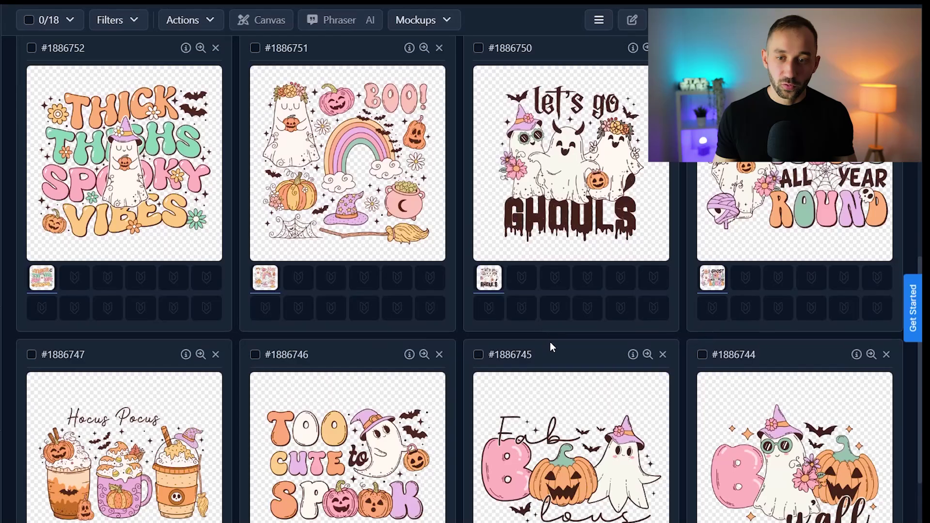
scroll(551, 306, "down", 3)
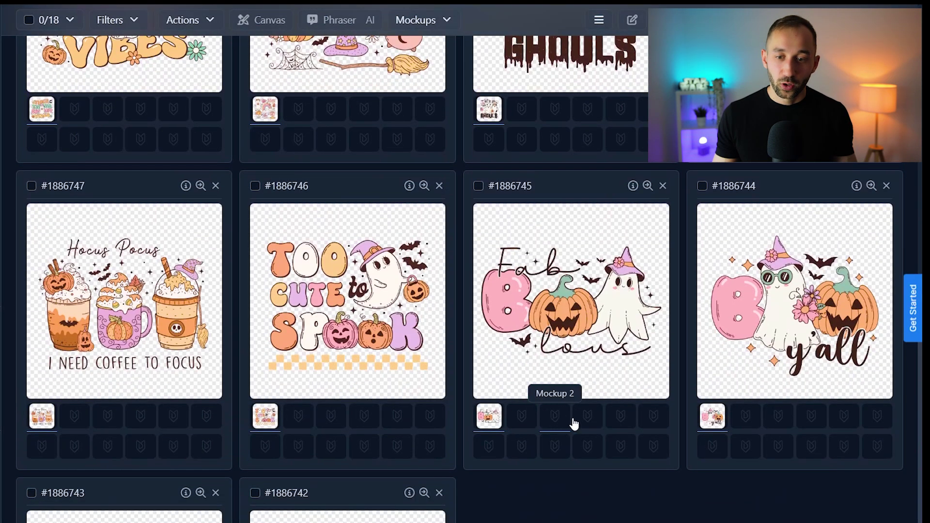
scroll(500, 431, "up", 15)
scroll(280, 376, "up", 3)
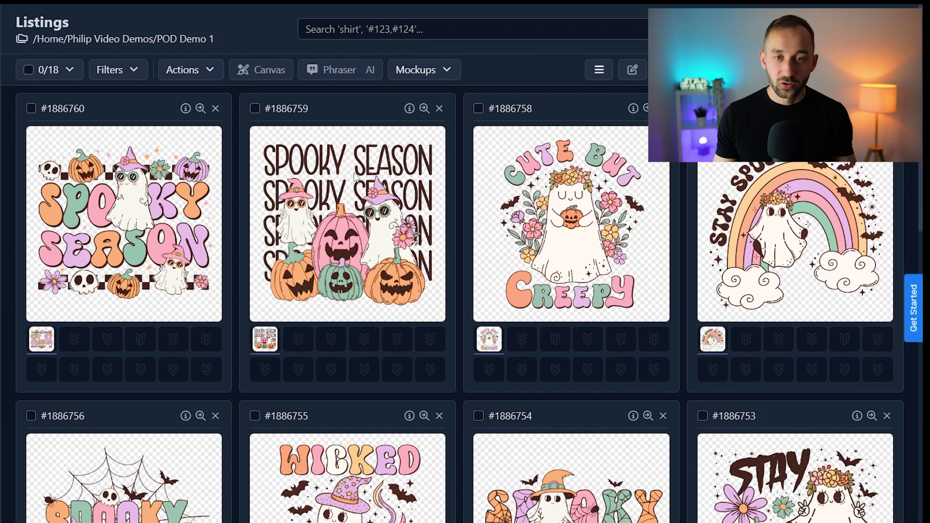
Return to the list view and examine the first listing's title, description, tags, pricing, quantity and keyword fields.
left_click(600, 71)
left_click(218, 177)
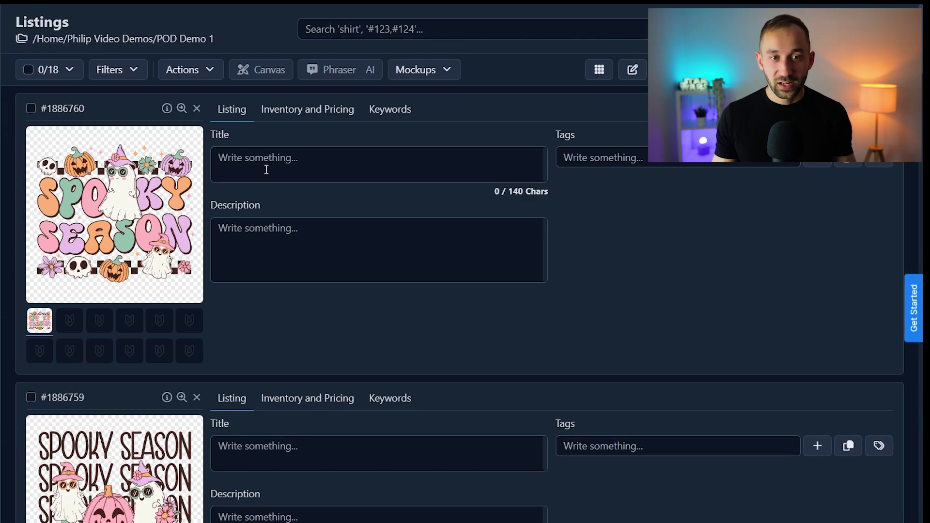
left_click(289, 236)
left_click(638, 159)
left_click(339, 113)
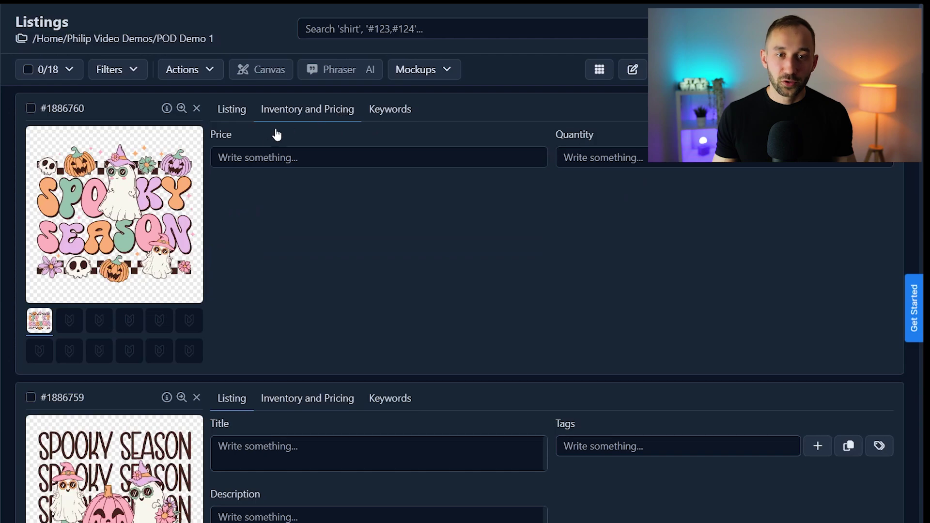
left_click(384, 115)
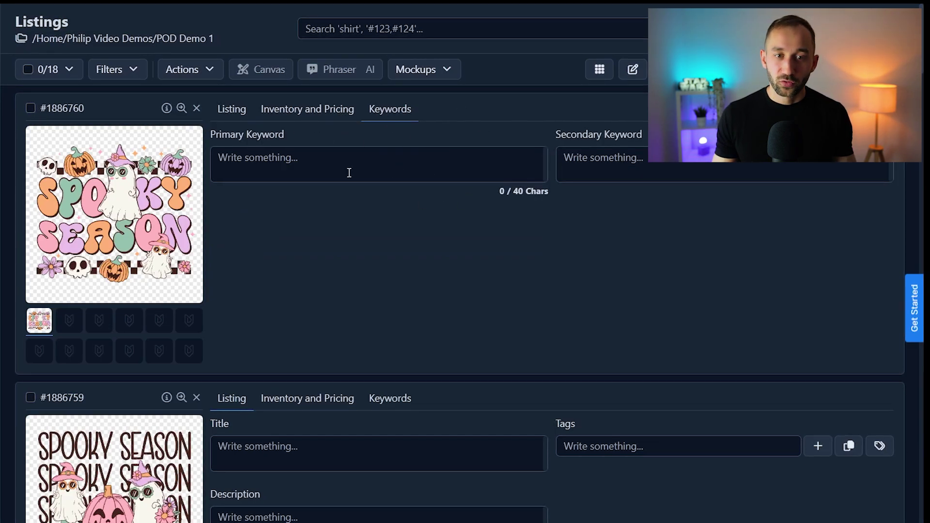
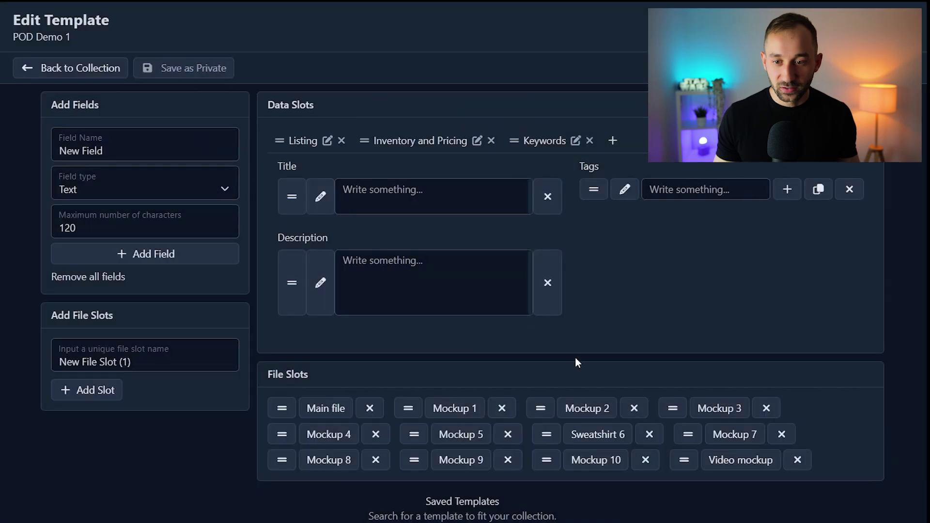
Rename the template's Mockup 7 and Mockup 8 file slots to Sweatshirt 7 and Sweatshirt 8, leaving Mockup 9 as is.
left_click(712, 436)
double_click(283, 81)
type("Sweatshirt 7")
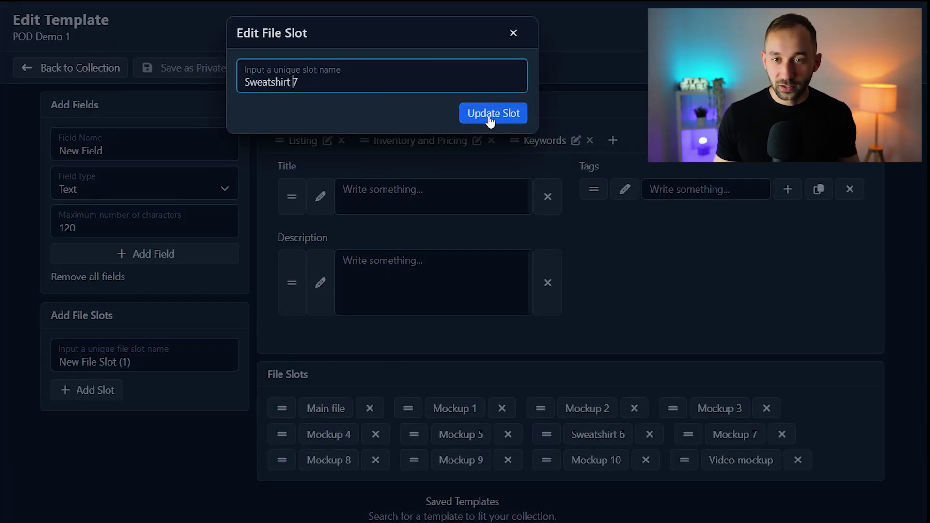
left_click(487, 119)
left_click(330, 460)
double_click(282, 81)
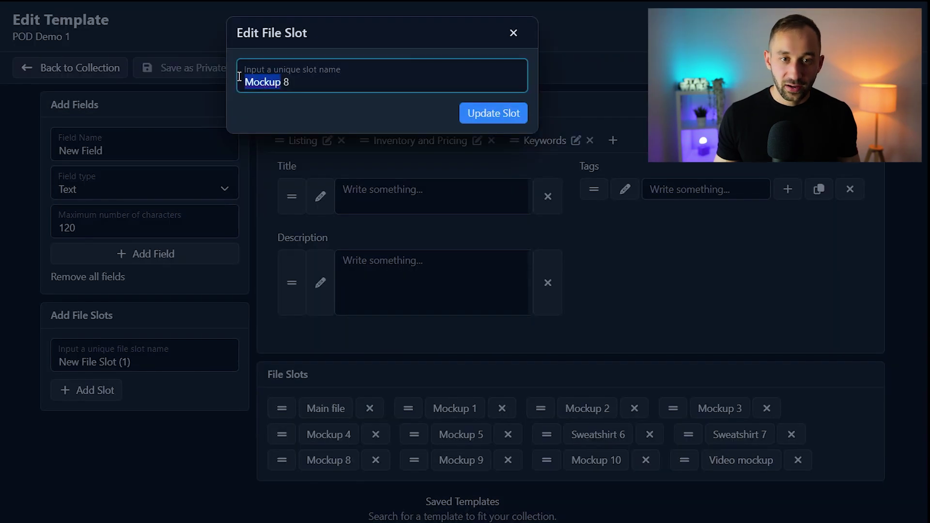
type("Sweatshirt")
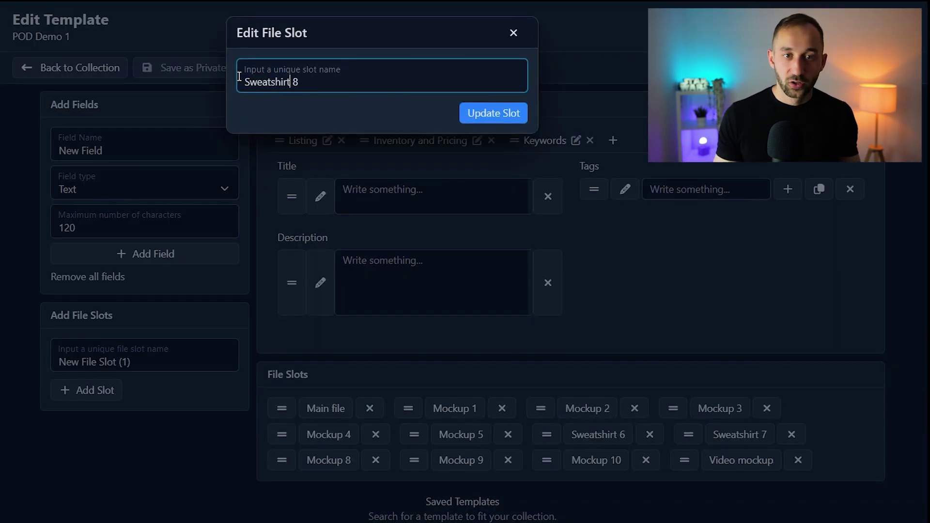
left_click(494, 116)
left_click(476, 464)
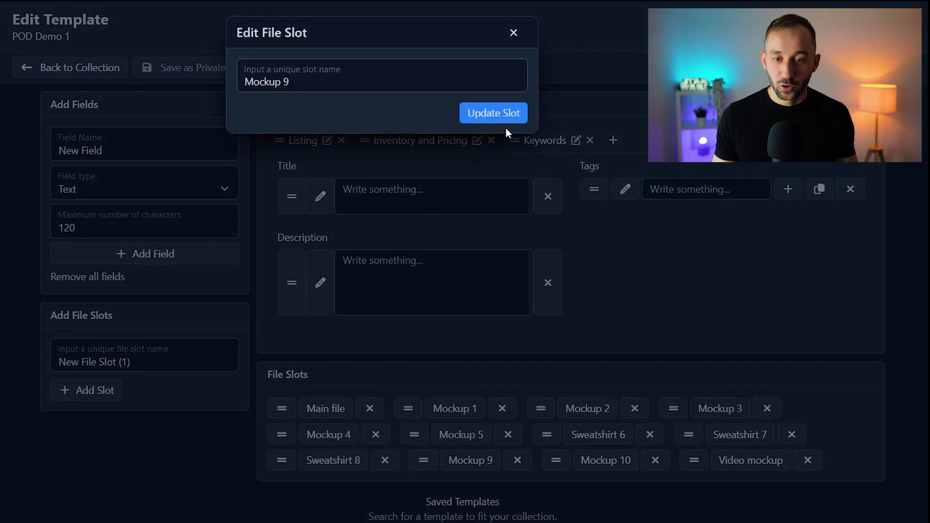
left_click(515, 33)
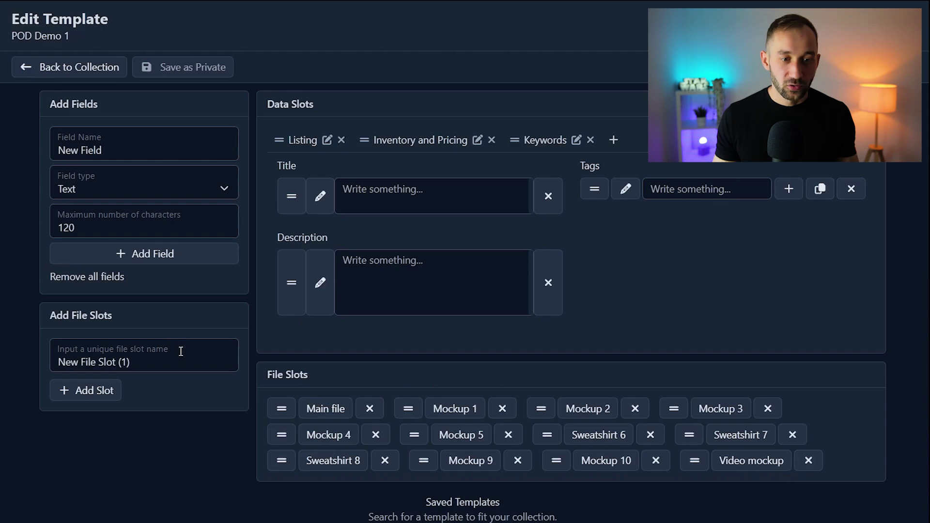
Enter Mockup 11 as the new file slot name and save the template with the "Update template only (recommended)" option.
left_click_drag(187, 358, 56, 356)
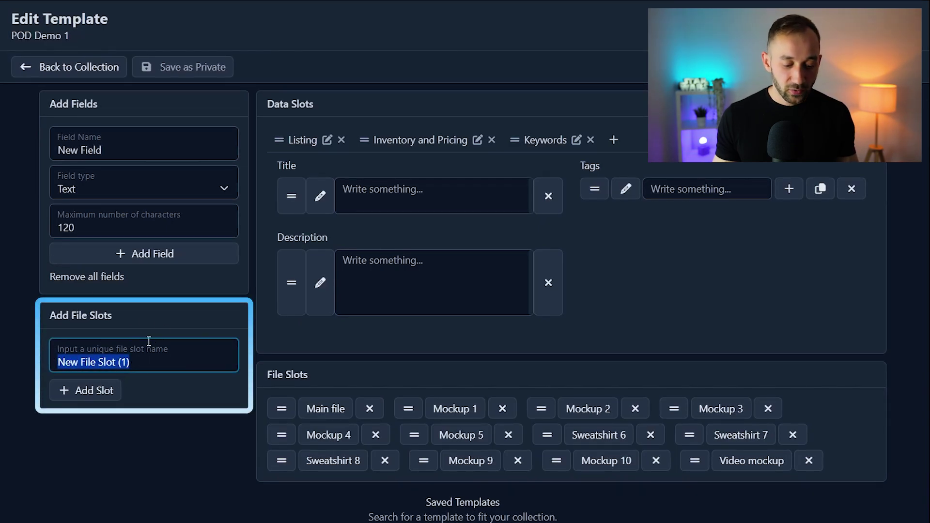
type("Mockup 11")
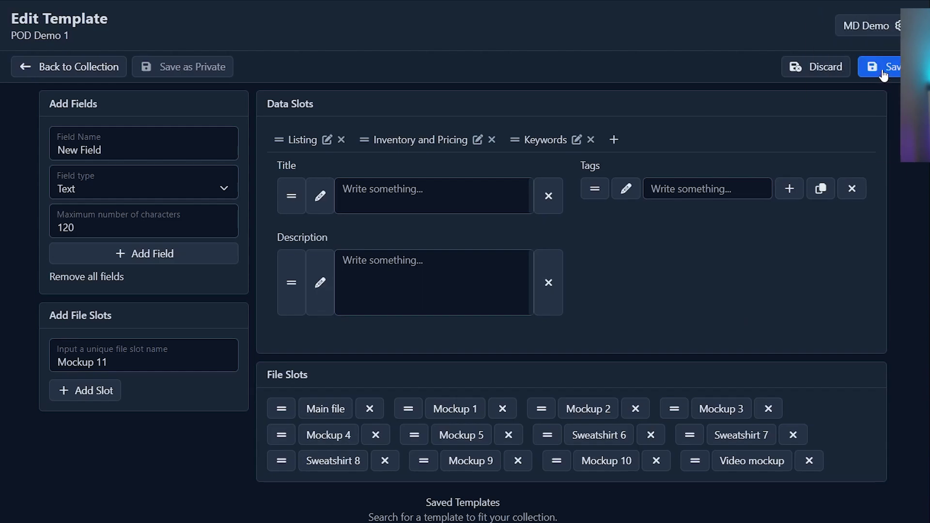
left_click(887, 68)
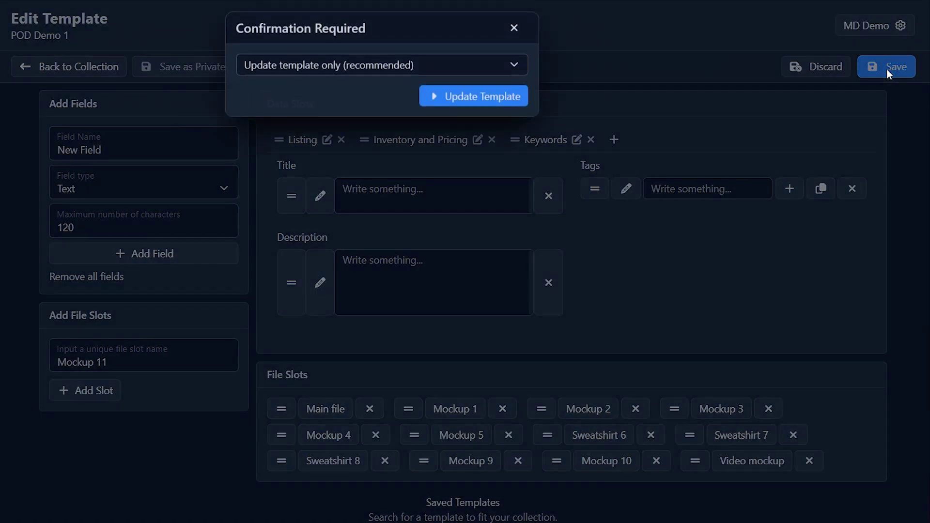
left_click(402, 70)
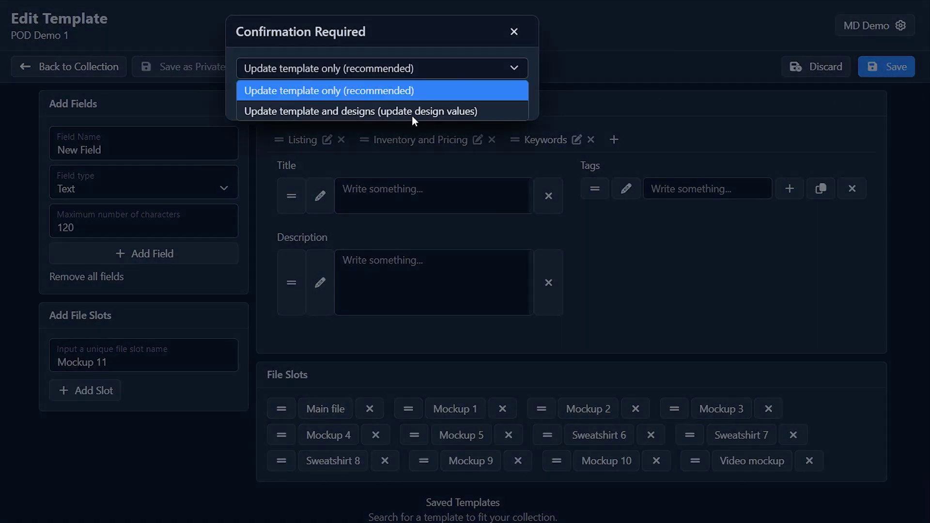
left_click(408, 92)
left_click(469, 98)
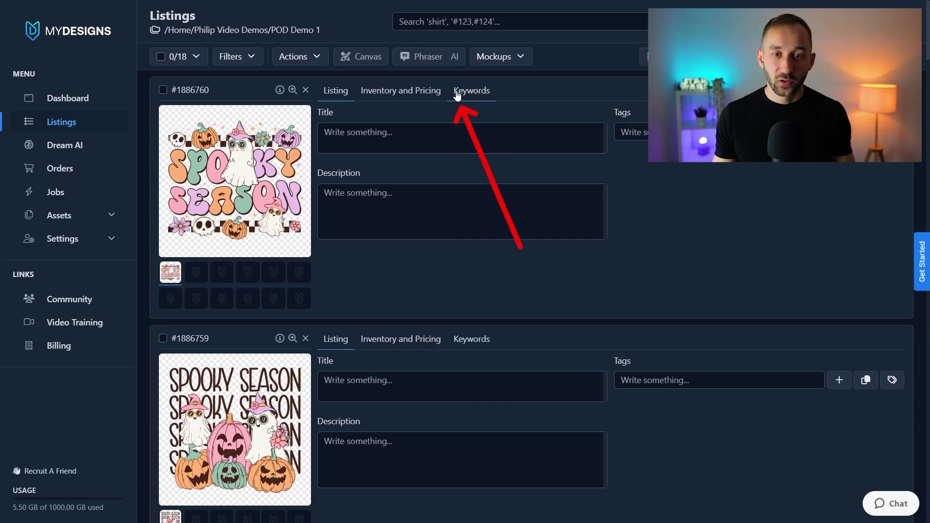
Show the keyword fields for all listings in POD Demo 1 and look through them.
left_click(476, 97)
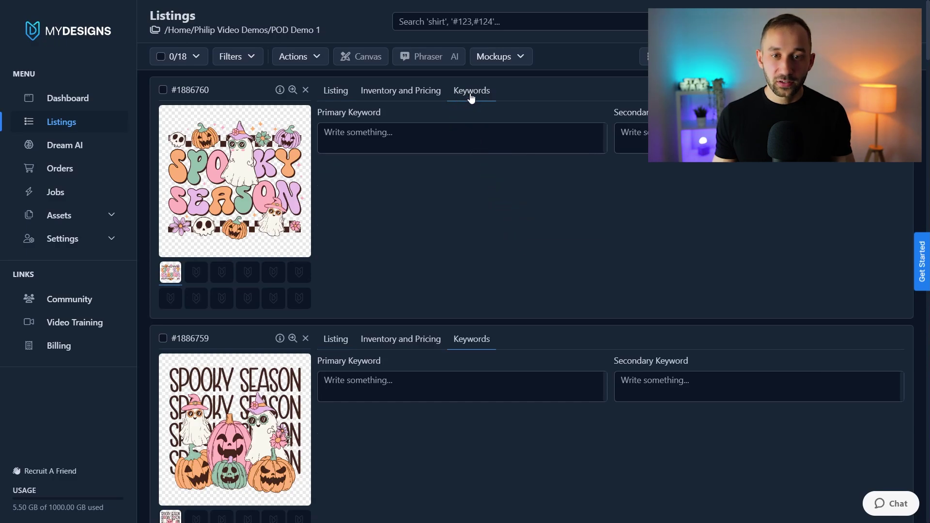
scroll(459, 319, "down", 2)
scroll(459, 318, "down", 8)
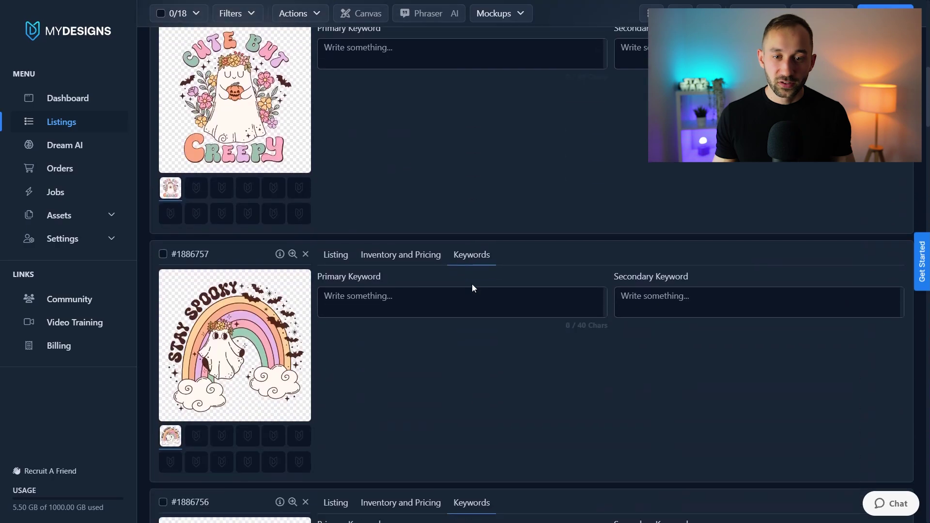
scroll(472, 286, "up", 5)
scroll(485, 281, "up", 5)
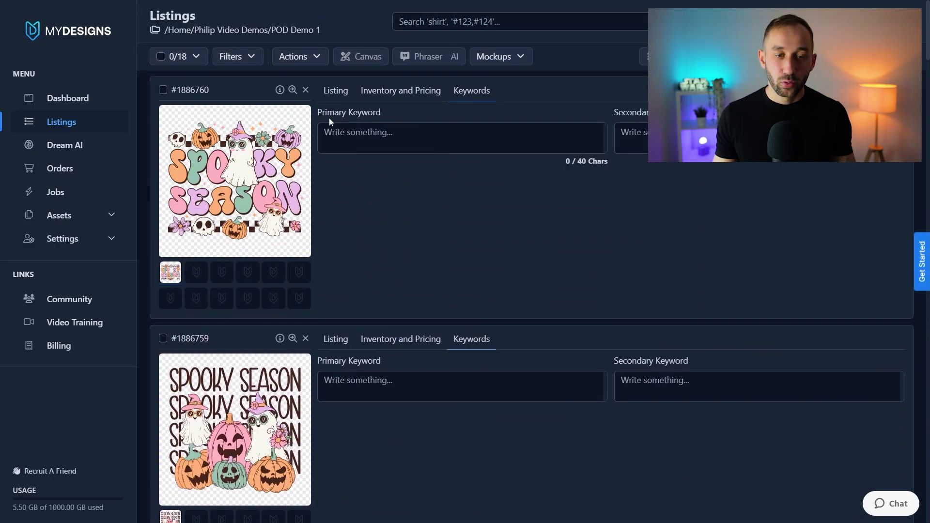
Enter "Spooky Season" as the primary keyword for the first two listings, #1886760 and #1886759.
left_click(376, 133)
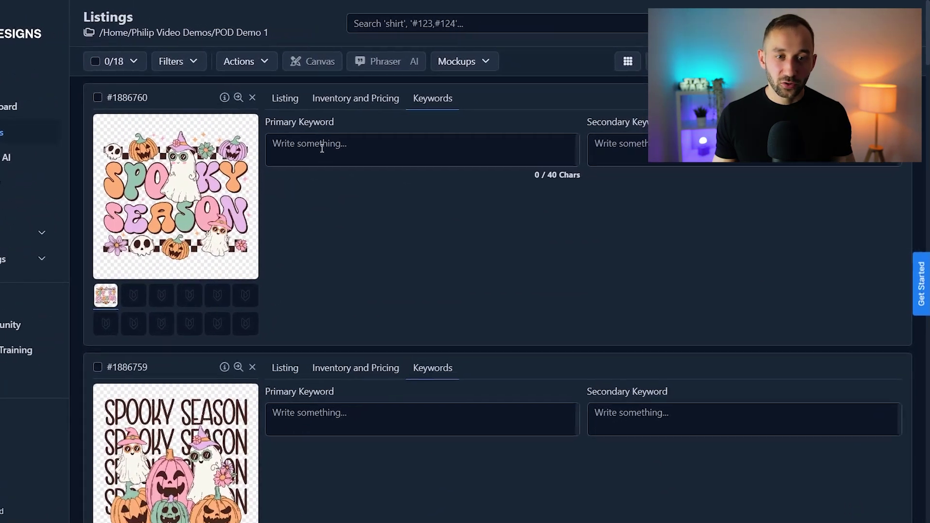
type("Spooky Season")
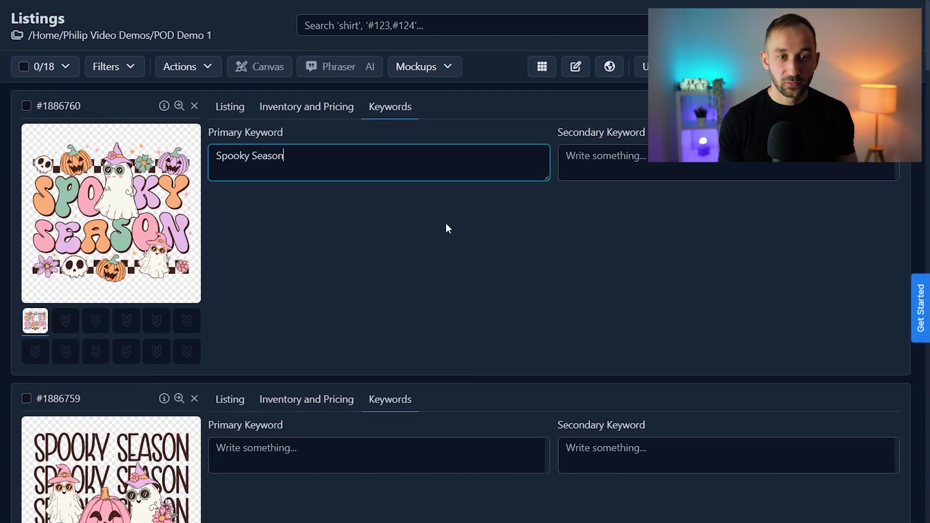
scroll(358, 205, "down", 4)
left_click(286, 282)
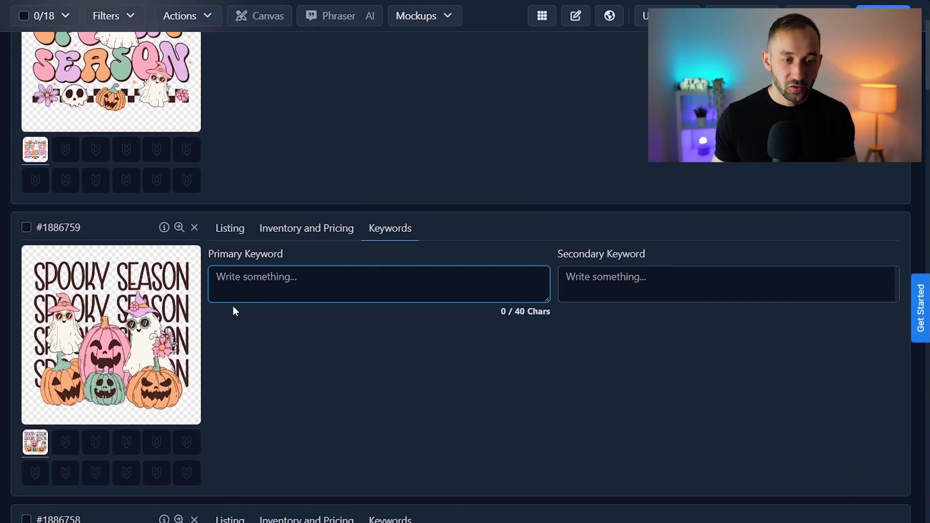
type("Spooky Season")
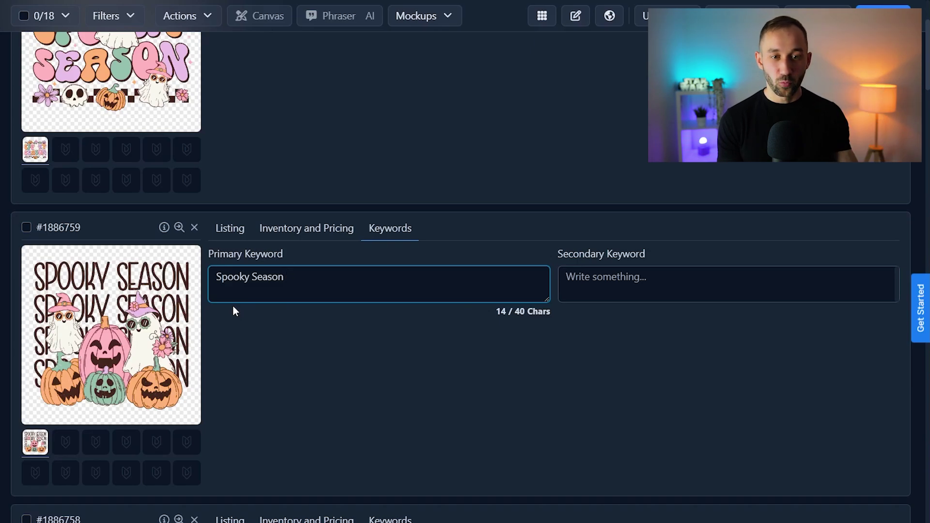
Extend the primary keyword of listing #1886759 to "Spooky Season Halloween" and set that of #1886758 to "Cute but Creepy Ghost".
type(" Ha")
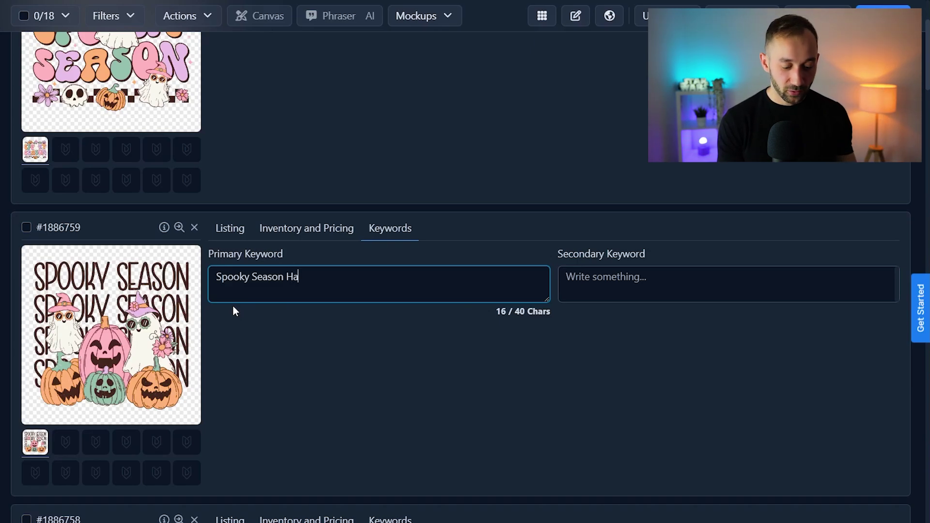
type("lloween")
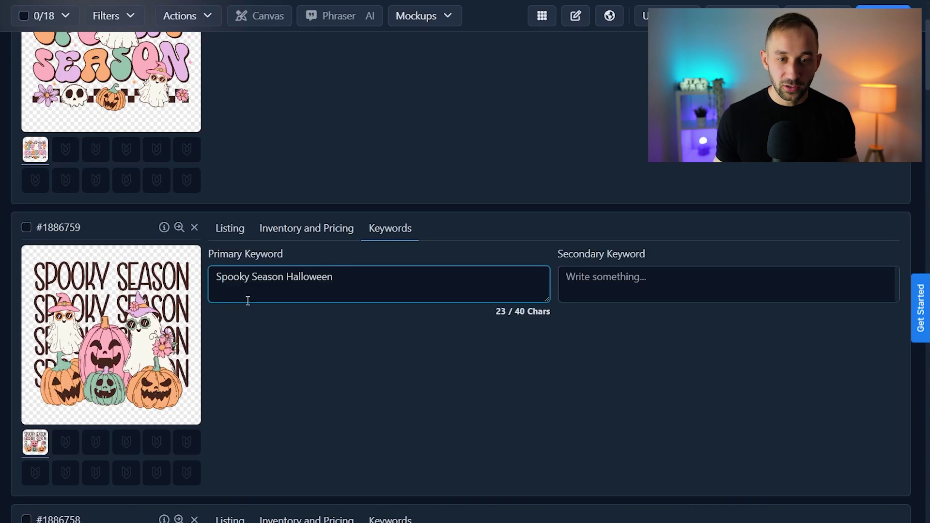
scroll(325, 331, "down", 5)
scroll(422, 241, "down", 1)
left_click(322, 250)
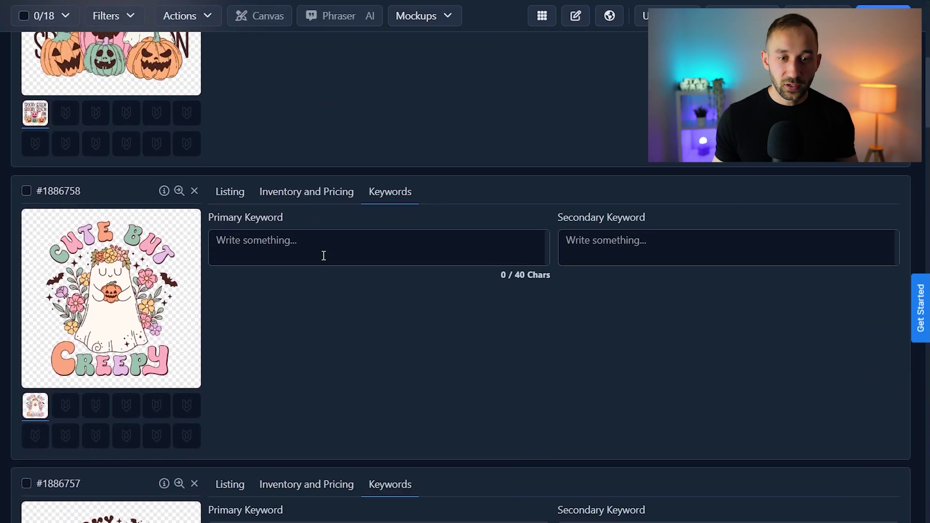
left_click(327, 239)
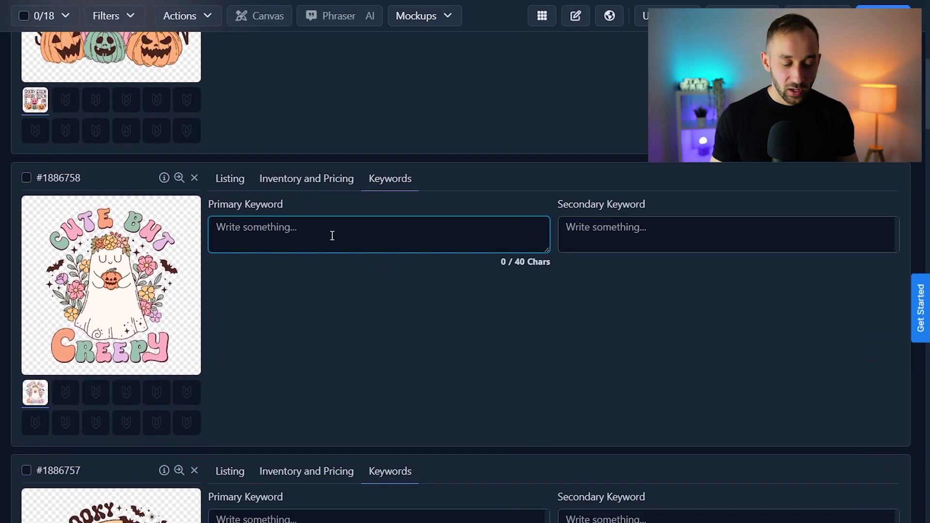
type("Cute")
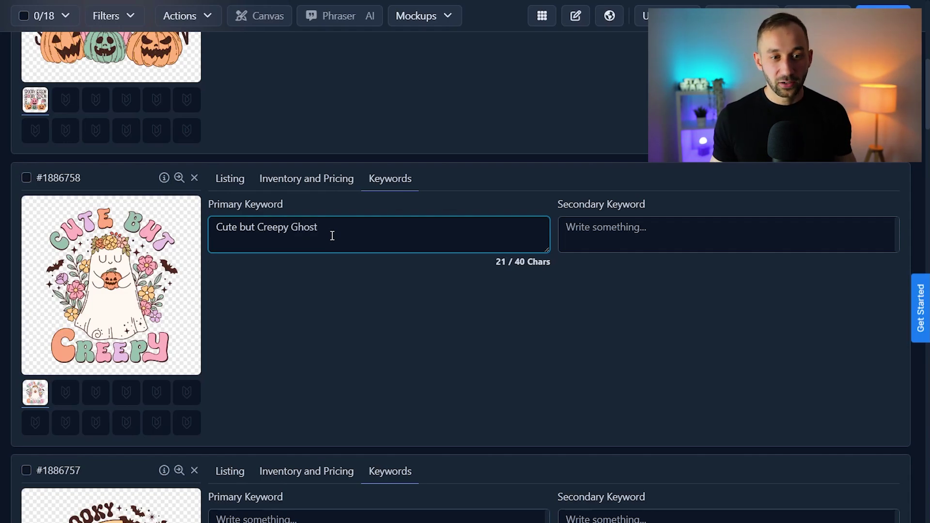
type(" but Creepy Ghost")
Enter "Stay Spooky Rainbow" as the primary keyword for the rainbow ghost listing, #1886757.
scroll(318, 291, "down", 5)
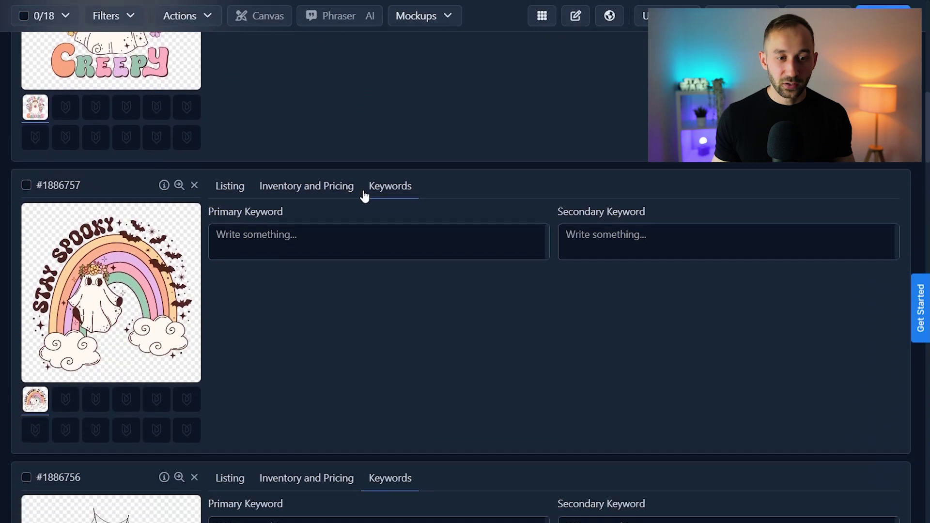
left_click(286, 244)
type("Stay Spooky")
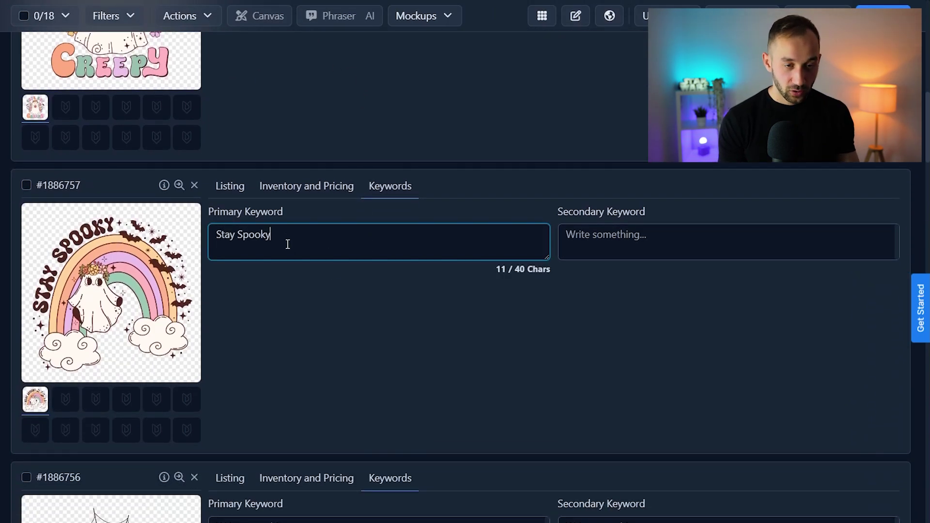
type(" Rainbow")
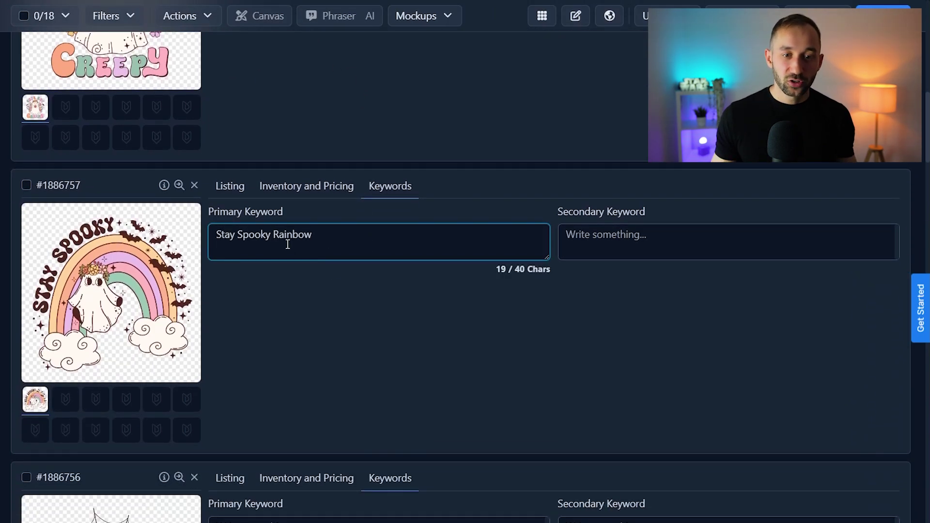
Enter "Spooky Vibes Halloween" as the primary keyword for listing #1886756 and save the listing changes.
scroll(318, 288, "down", 5)
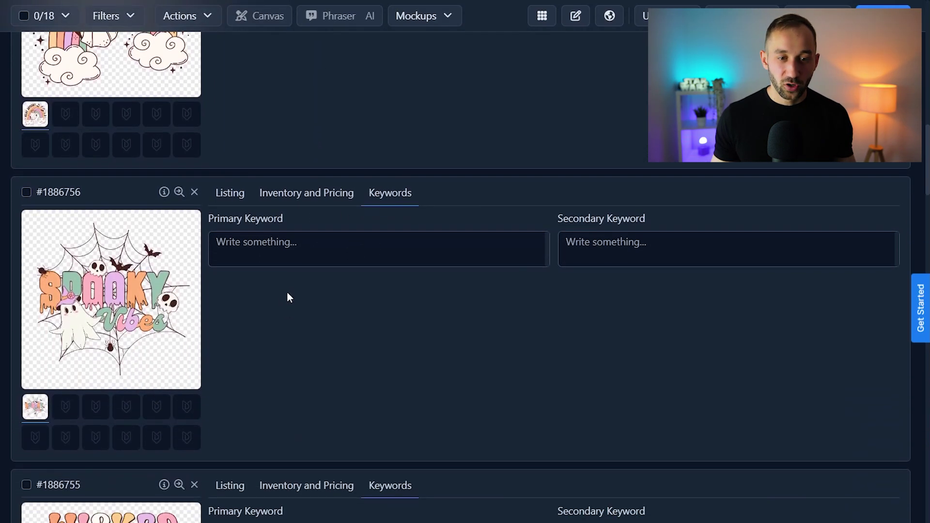
left_click(293, 261)
type("Spp")
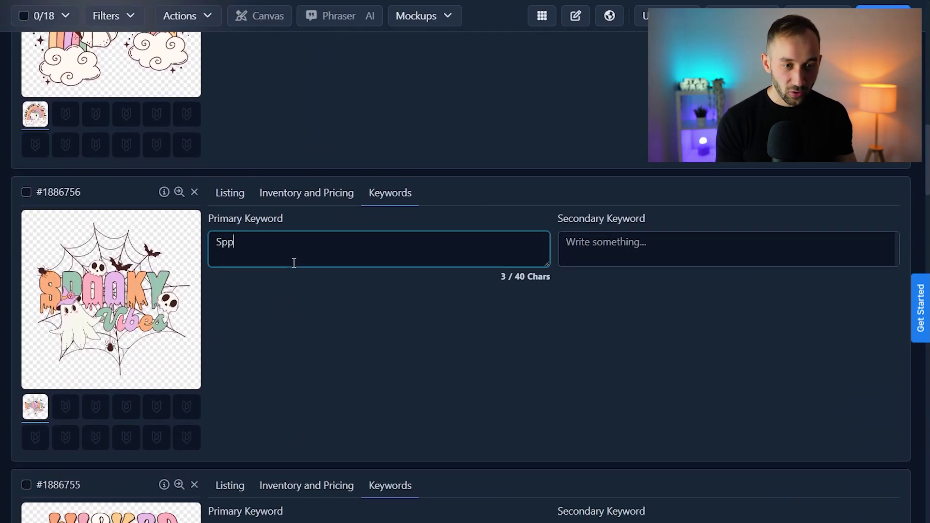
key("BackSpace")
type("ooky ")
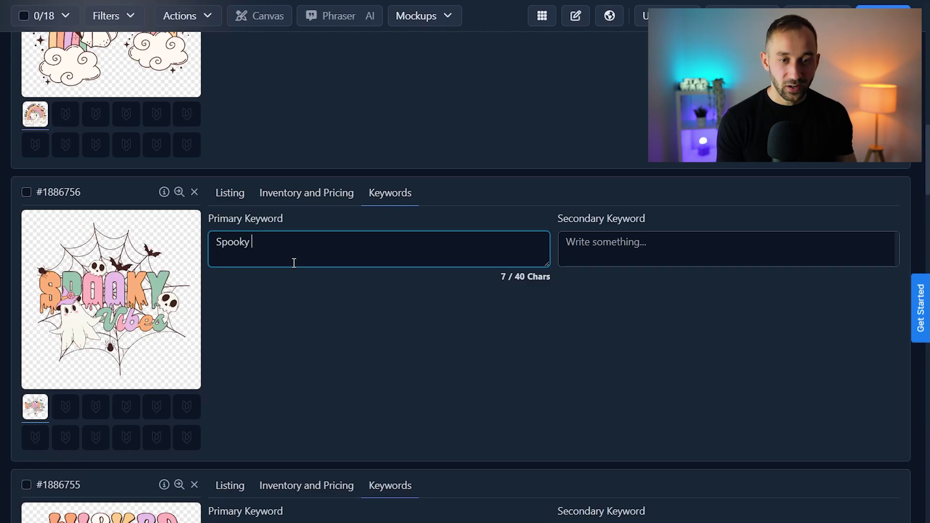
type("Vibes ")
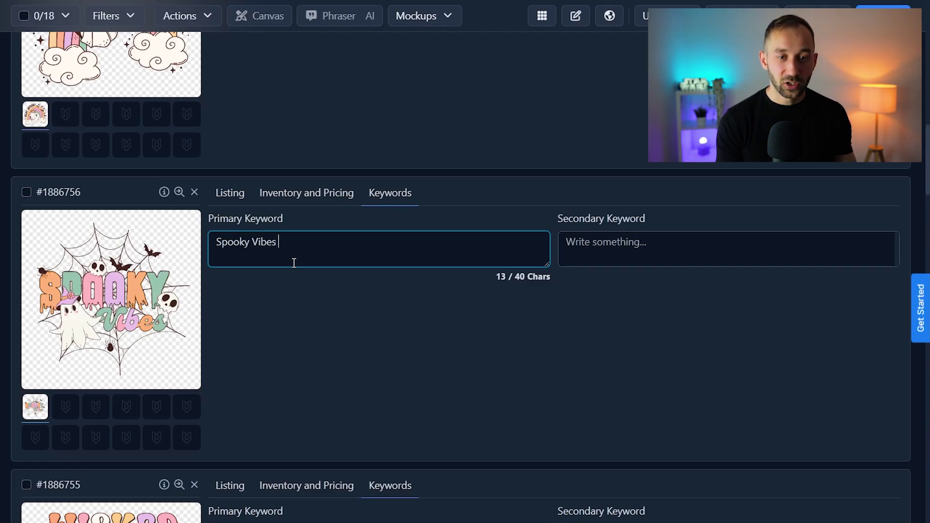
type("Halloween")
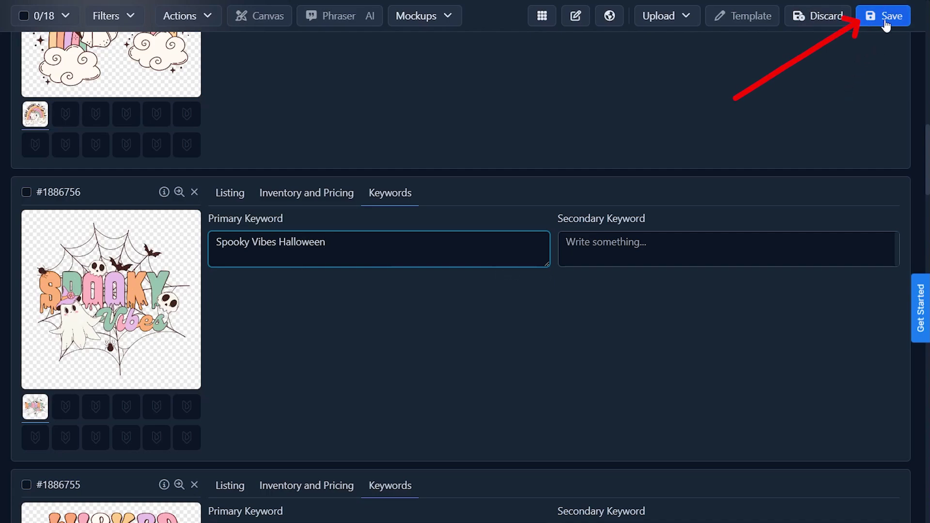
left_click(885, 23)
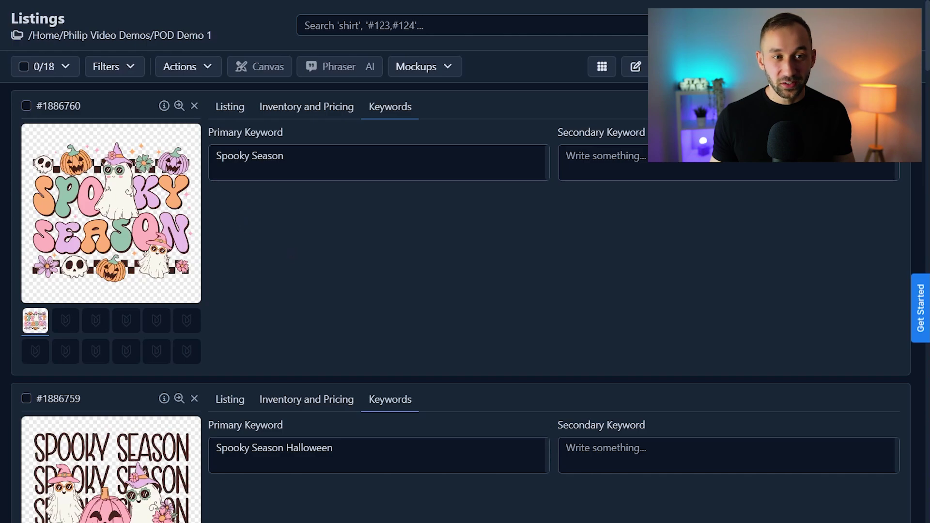
Select all listings in the folder and set Phraser to take its keywords from the Primary Keyword field.
left_click(46, 68)
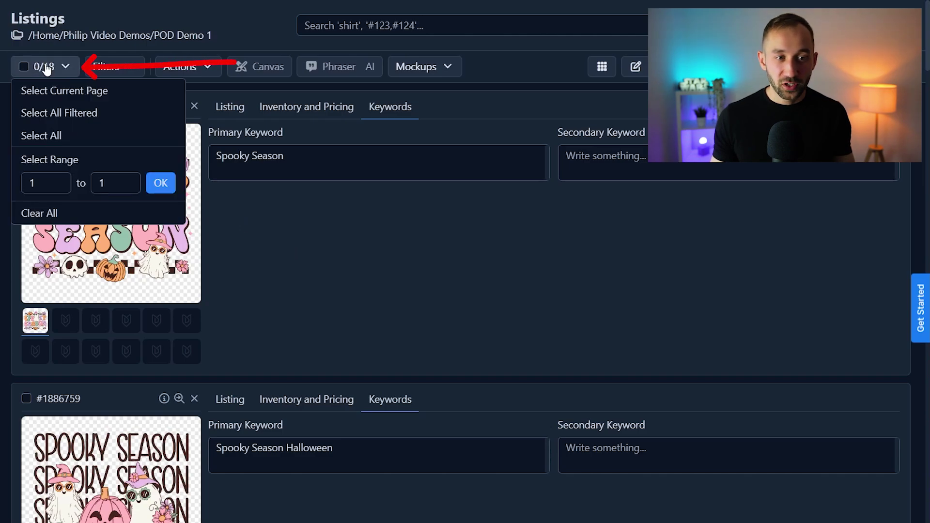
left_click(27, 136)
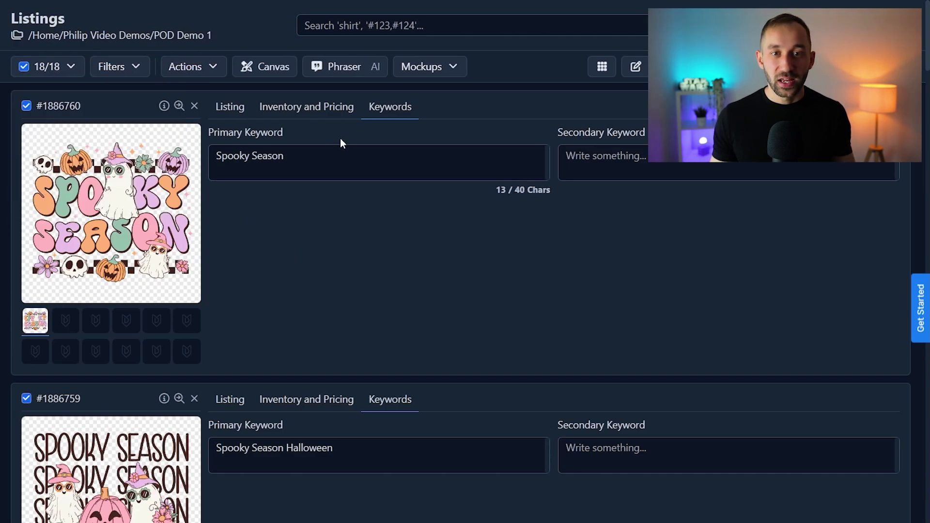
left_click(350, 70)
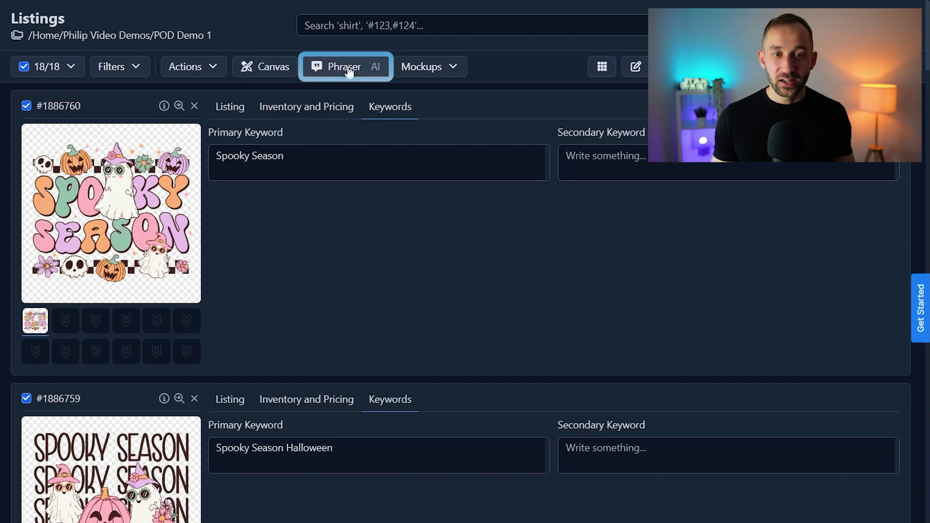
left_click(249, 118)
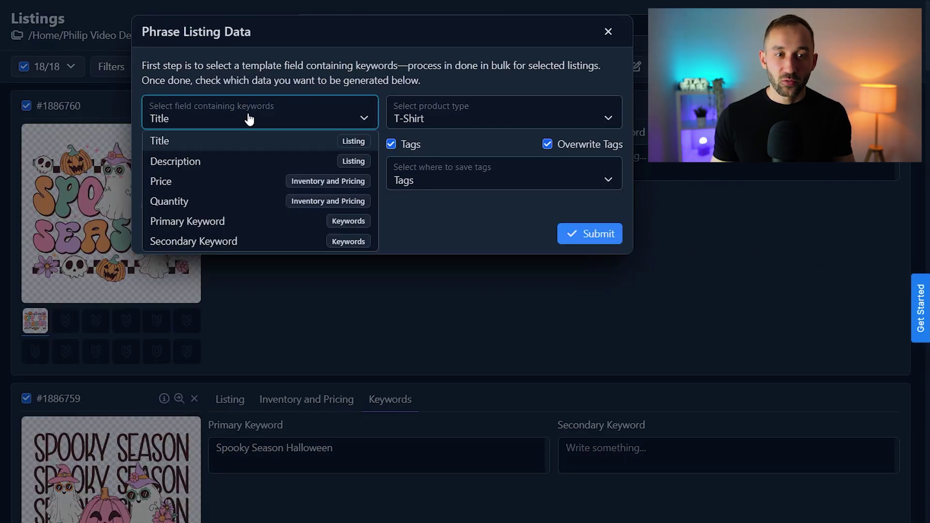
left_click(266, 221)
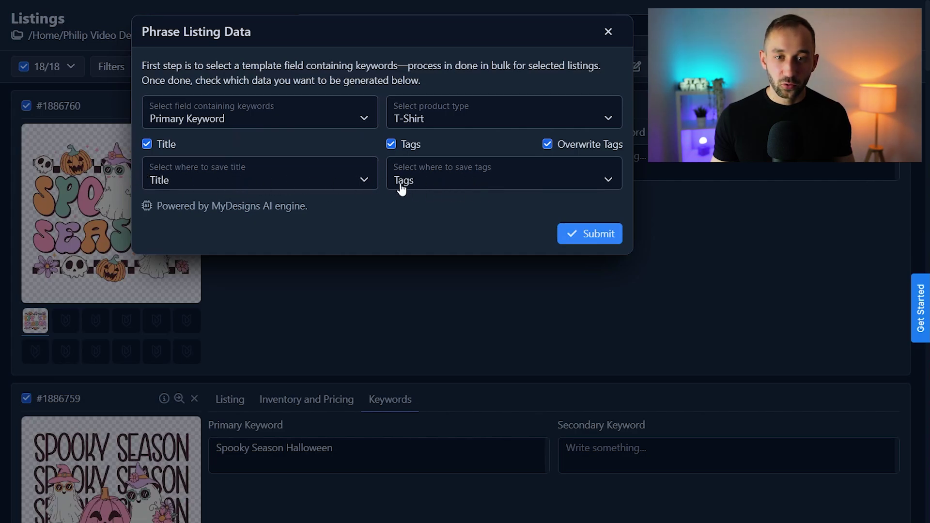
Check the available product types, keep T-Shirt, and confirm generating titles and overwritten tags for all selected listings.
left_click(426, 123)
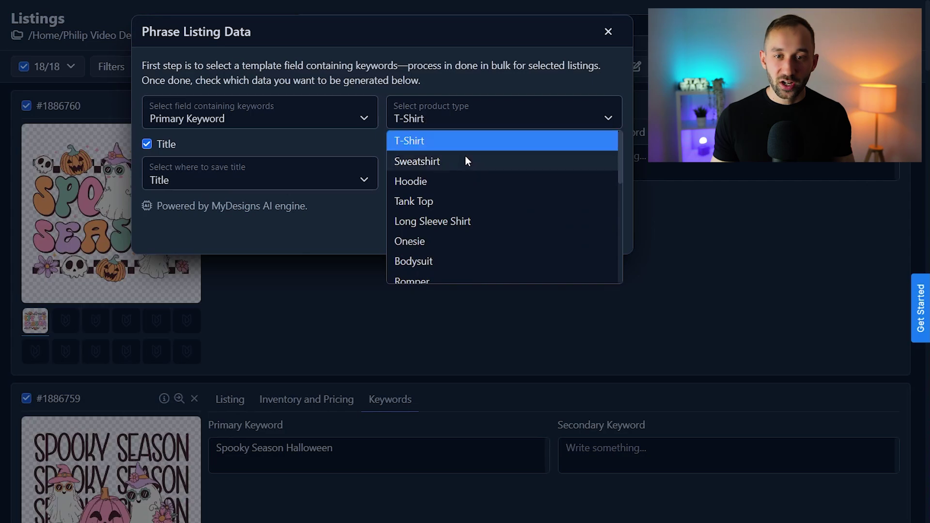
scroll(448, 146, "down", 3)
scroll(448, 155, "down", 3)
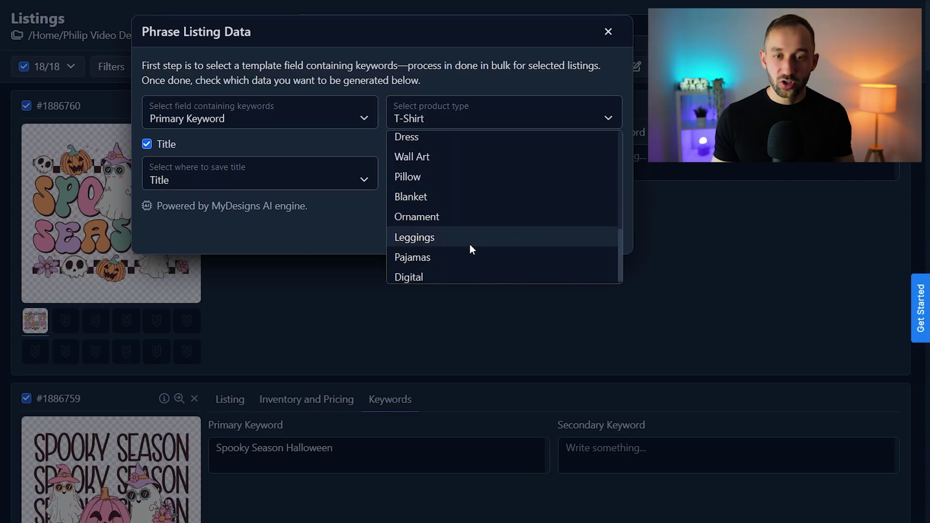
scroll(449, 259, "up", 4)
scroll(440, 214, "up", 3)
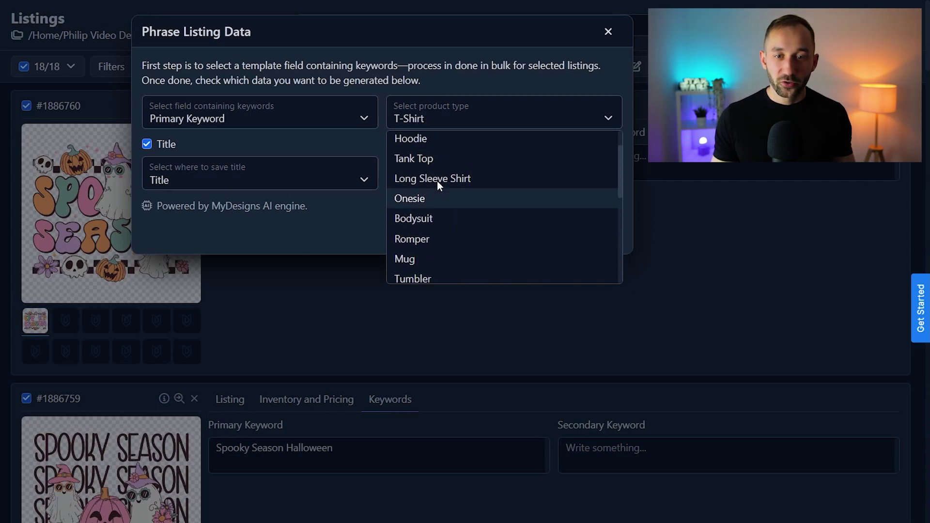
left_click(420, 78)
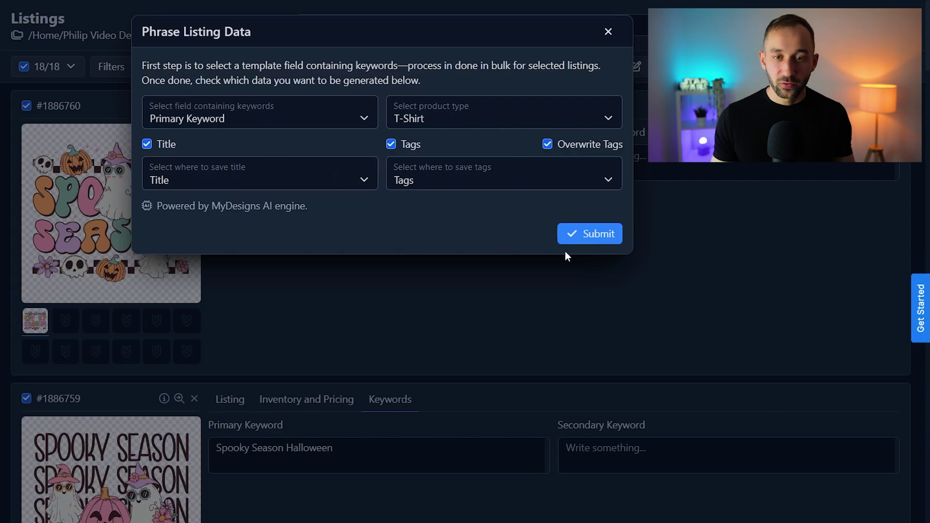
left_click(604, 228)
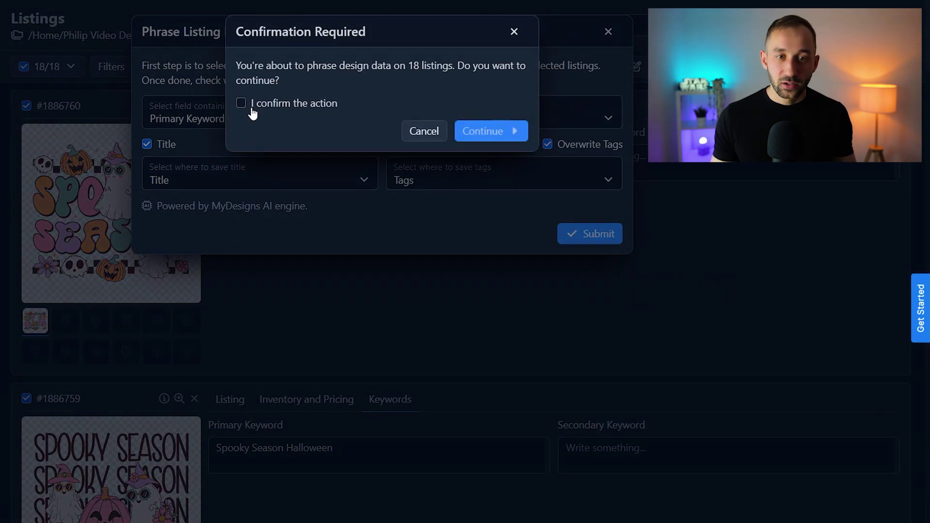
left_click(251, 107)
left_click(517, 134)
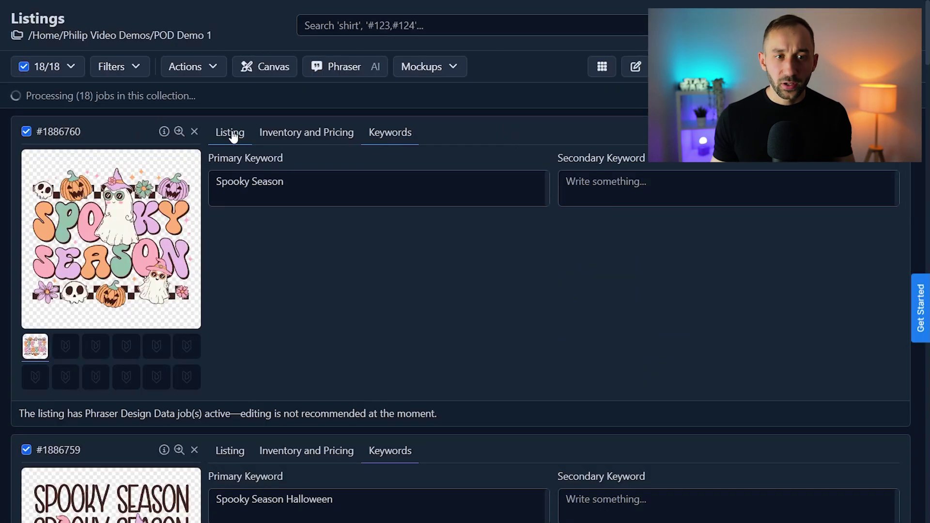
Show the listing fields and review the generated title and tags of the first listing, #1886760.
left_click(232, 134)
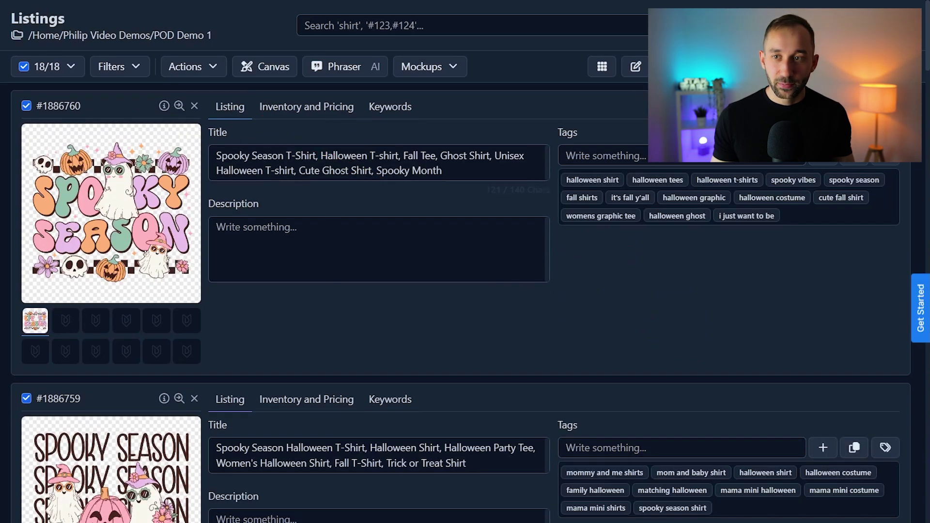
left_click(345, 267)
scroll(349, 273, "down", 1)
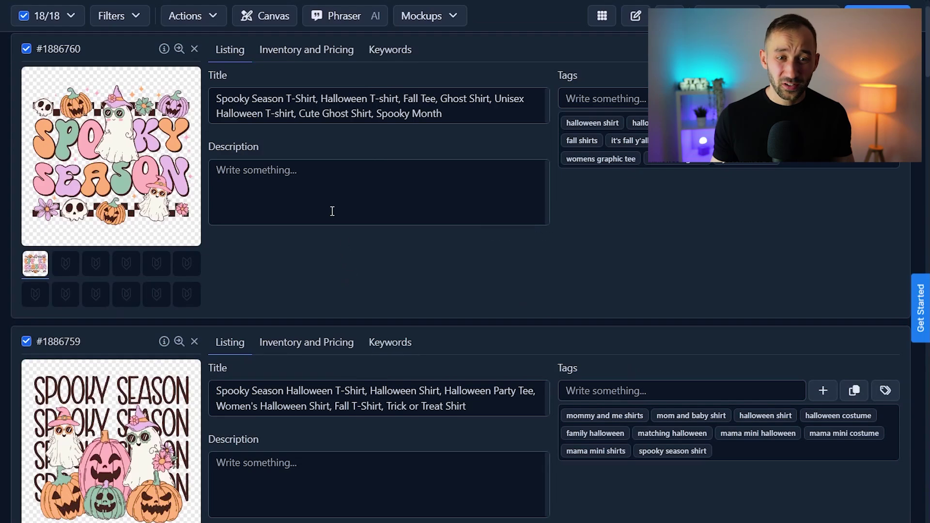
left_click(233, 116)
scroll(262, 146, "up", 1)
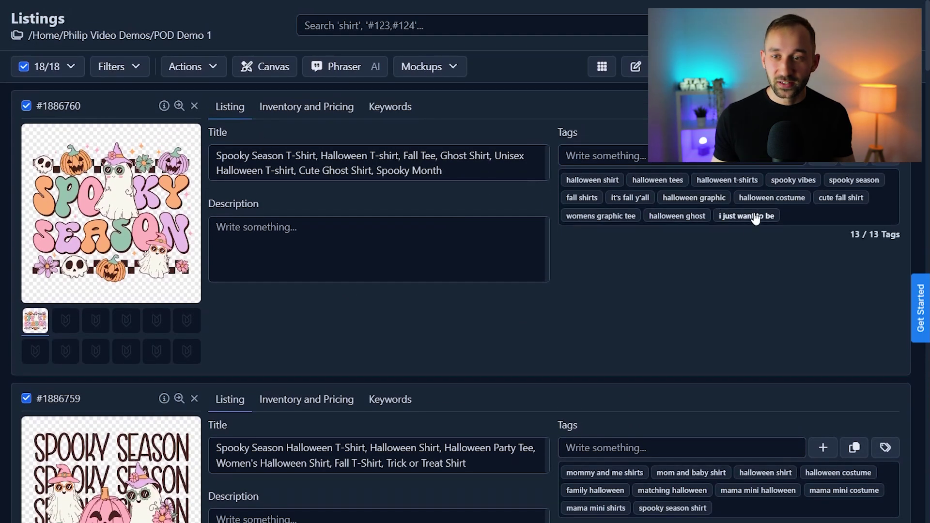
Look through the generated titles and tags of the following listings, from #1886759 down to #1886753.
scroll(616, 253, "down", 4)
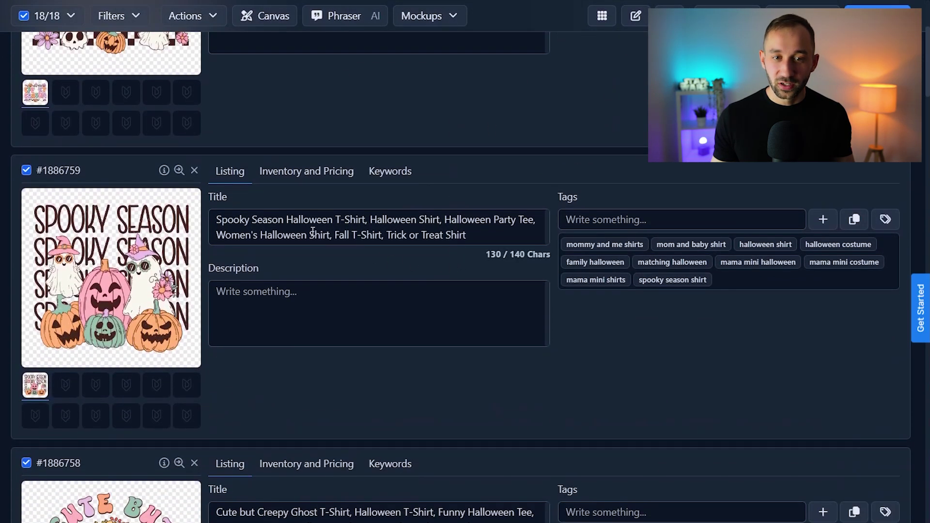
scroll(415, 252, "down", 1)
scroll(416, 252, "down", 3)
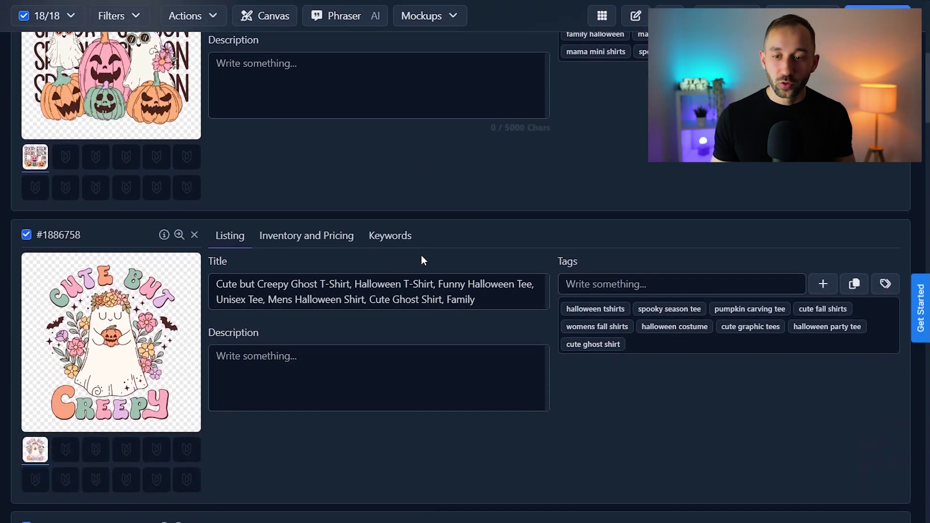
scroll(423, 216, "down", 2)
scroll(426, 210, "down", 3)
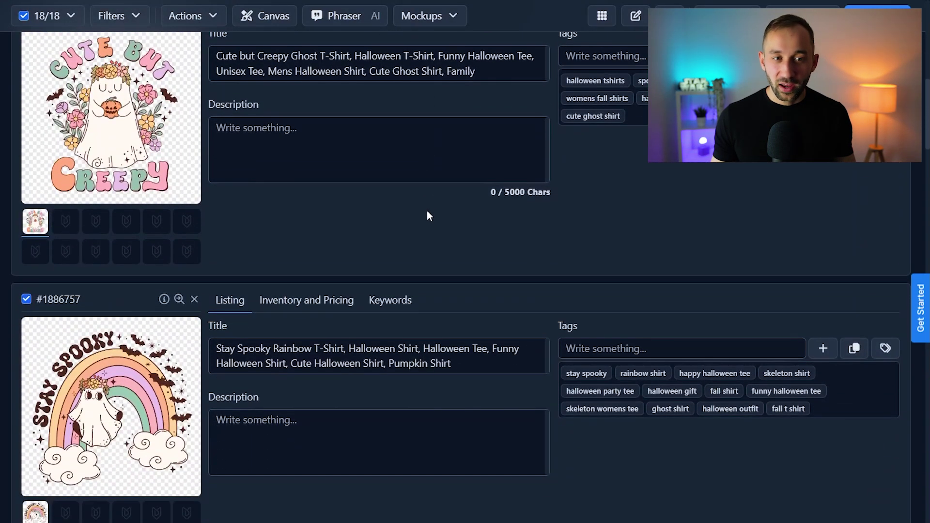
scroll(428, 208, "up", 2)
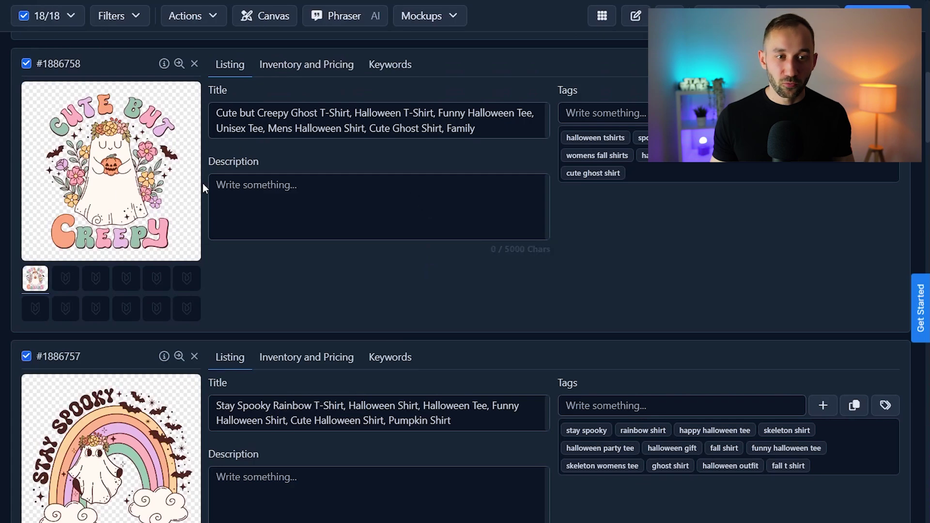
scroll(426, 210, "down", 2)
scroll(530, 232, "down", 2)
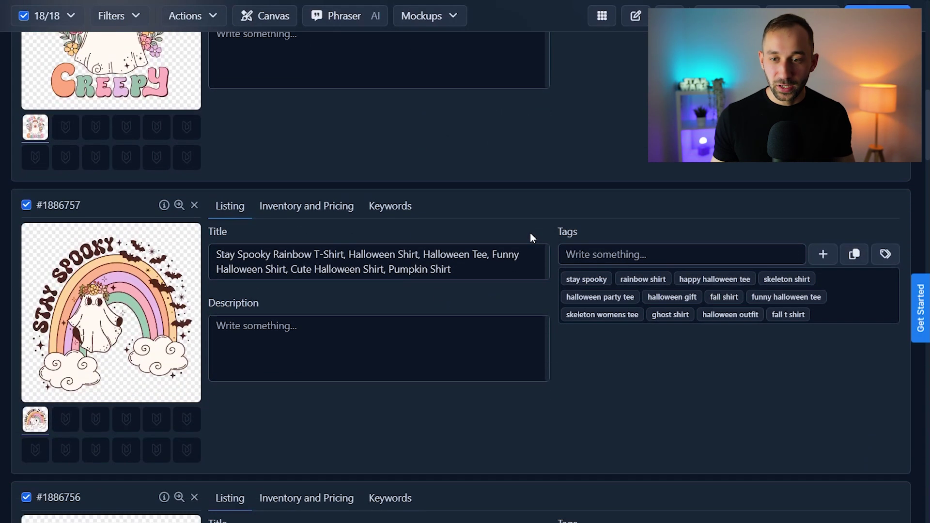
scroll(581, 276, "down", 4)
scroll(485, 266, "down", 10)
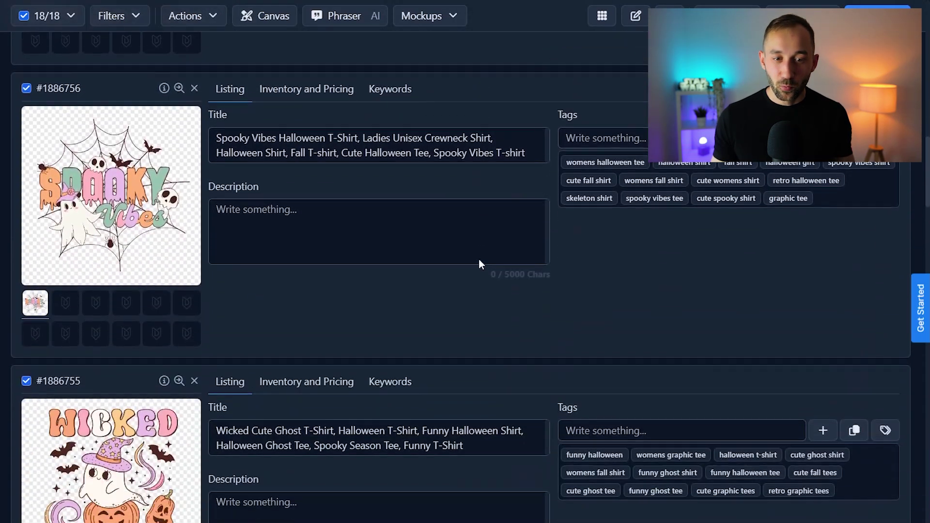
scroll(547, 296, "down", 4)
scroll(558, 269, "down", 8)
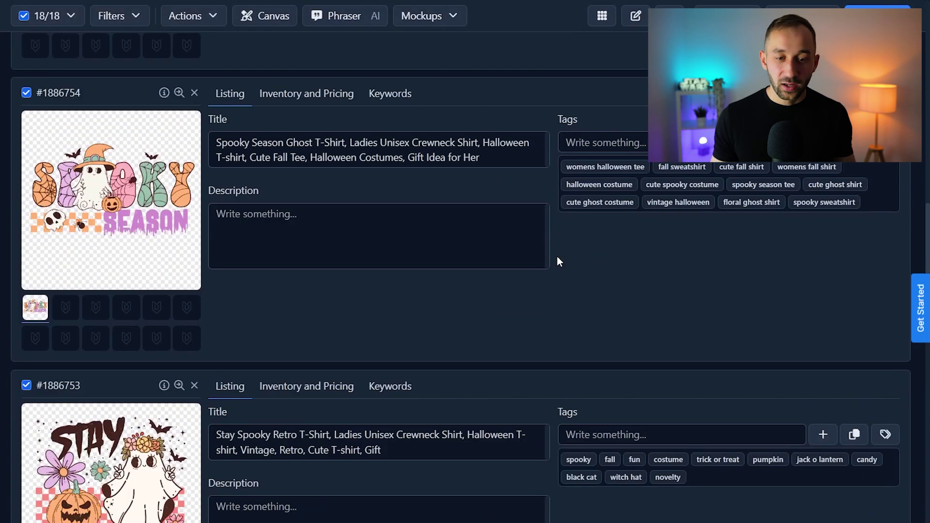
Look through the generated titles and tags of listings #1886752, #1886751 and those that follow.
scroll(554, 324, "down", 2)
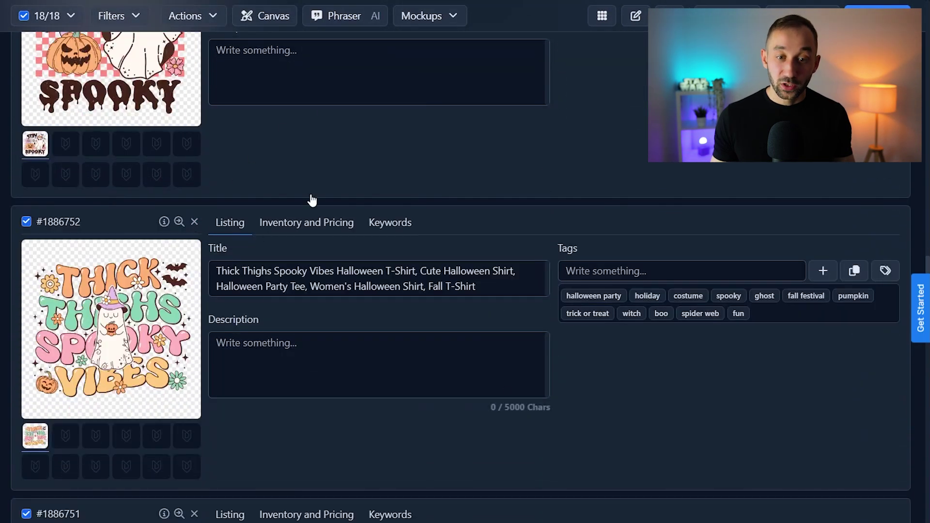
scroll(595, 358, "down", 3)
scroll(557, 344, "down", 2)
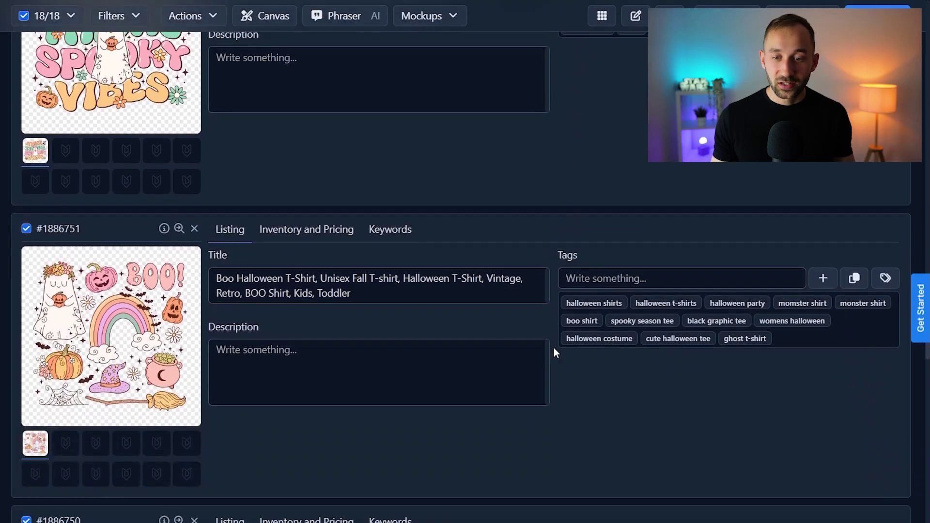
scroll(555, 353, "down", 4)
scroll(557, 426, "up", 1)
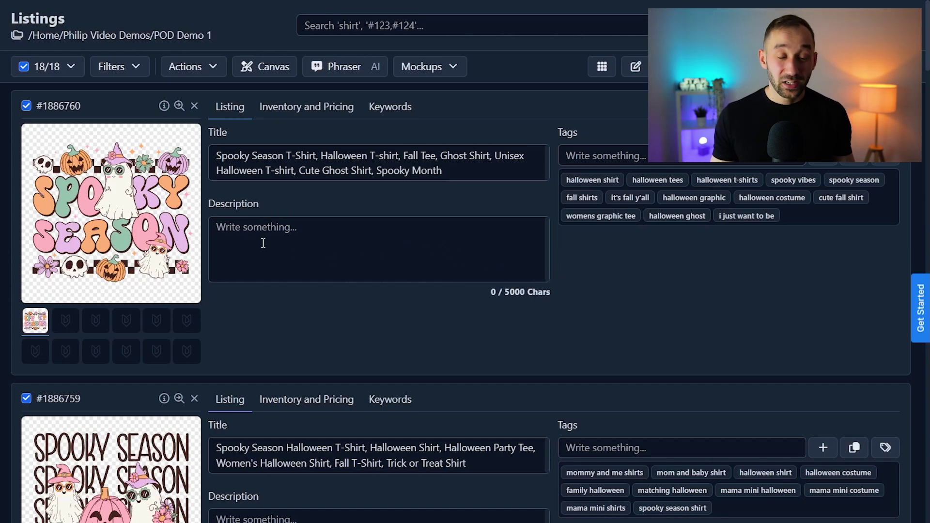
Check the Description fields of listing #1886760 and the listings after it.
left_click(313, 303)
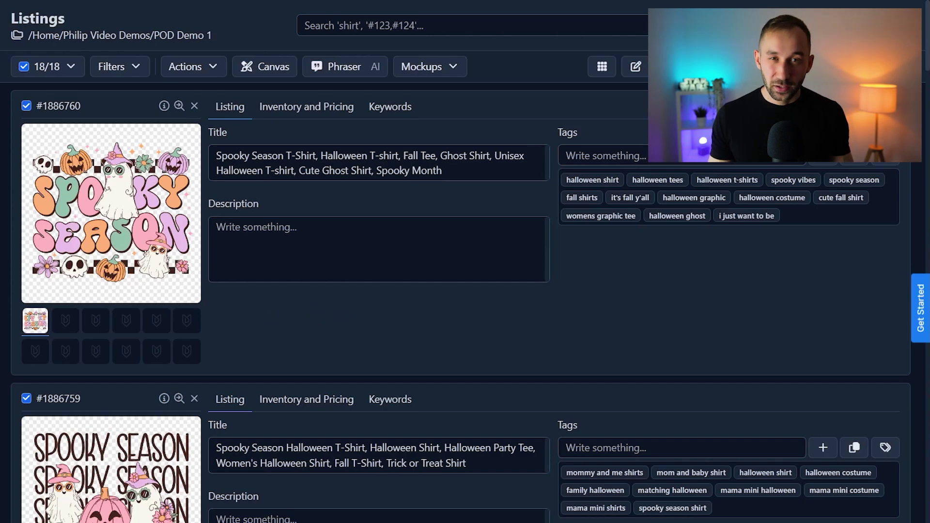
left_click(324, 216)
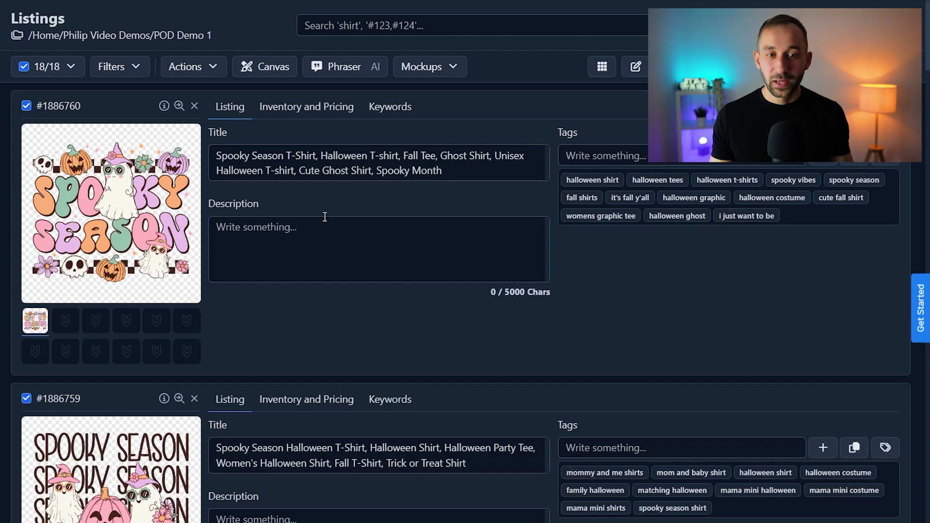
scroll(271, 203, "down", 2)
left_click(370, 463)
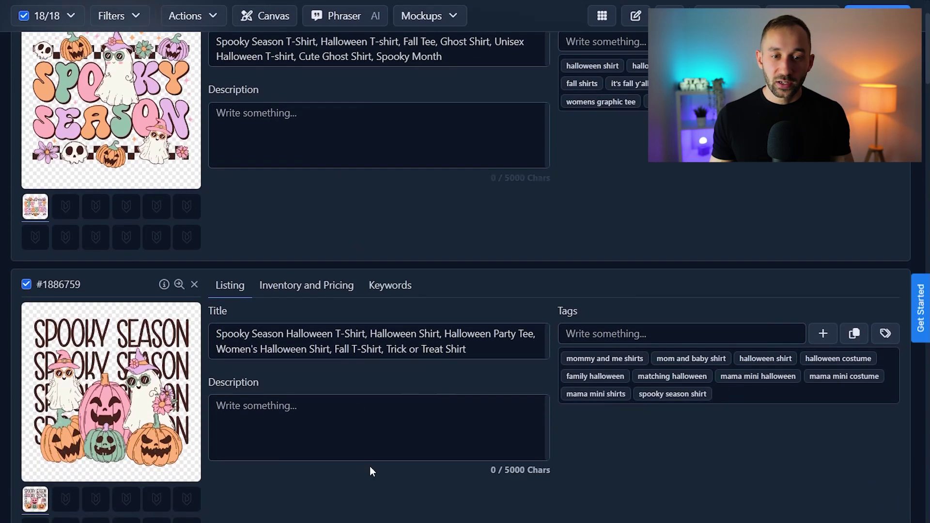
scroll(363, 436, "down", 3)
scroll(340, 401, "down", 3)
scroll(336, 399, "up", 8)
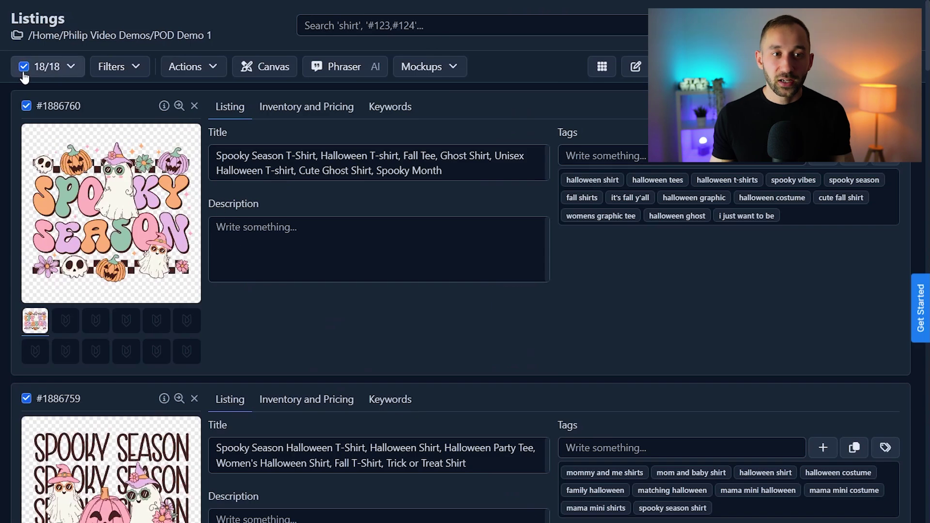
Start a bulk edit of all selected listings with Description as the field and Add to front as the action.
left_click(201, 66)
left_click(226, 115)
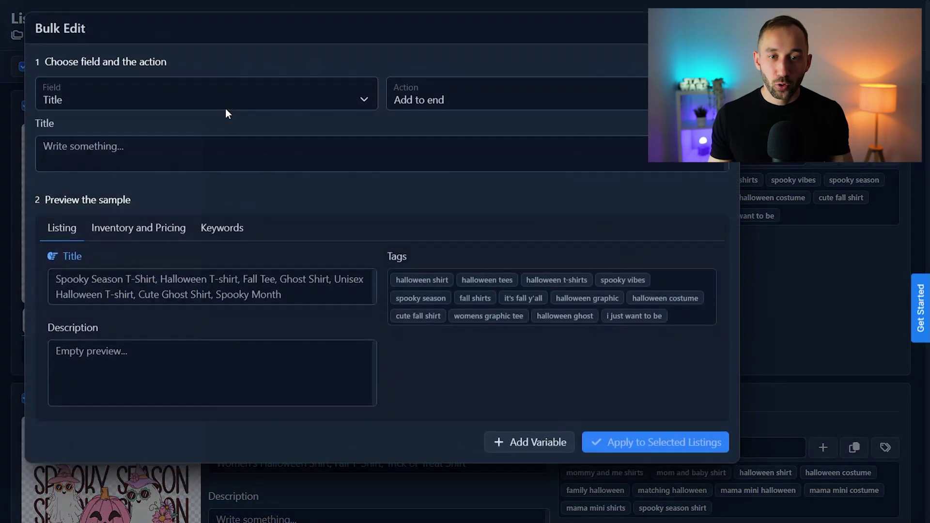
left_click(118, 100)
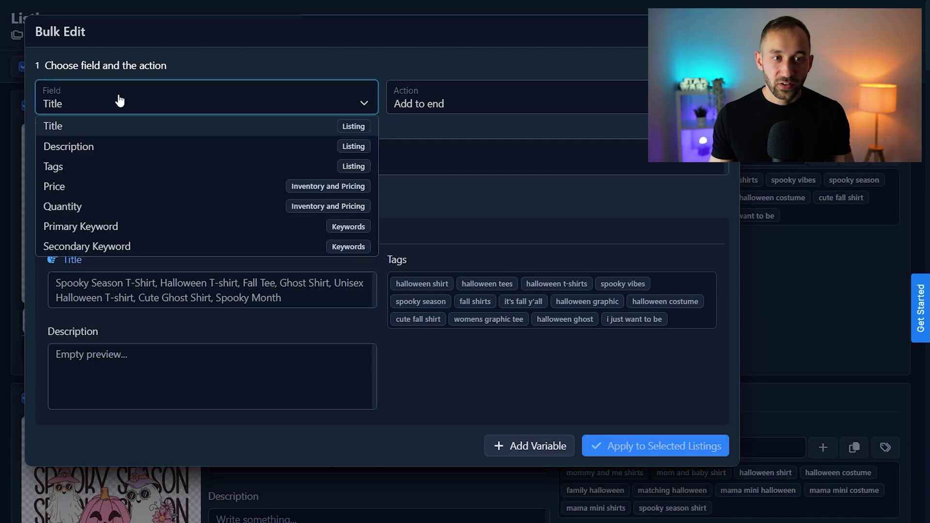
left_click(109, 146)
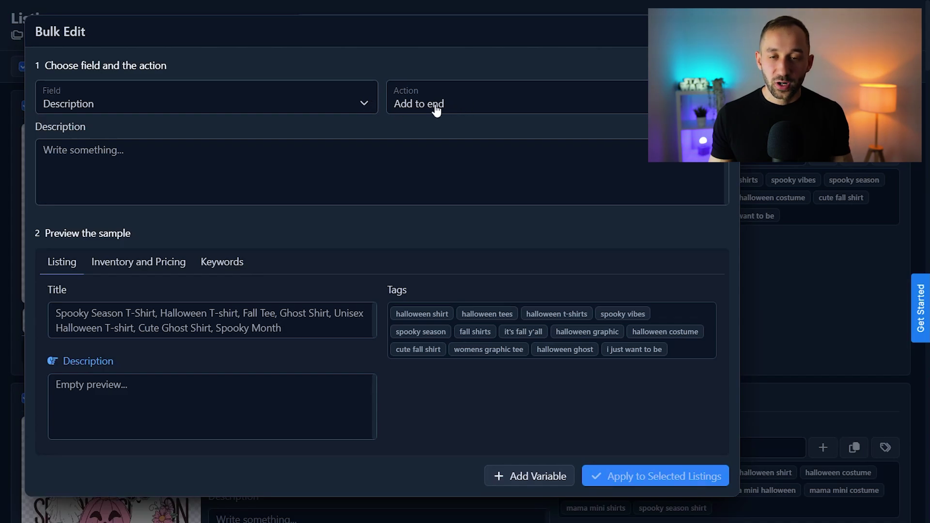
left_click(460, 106)
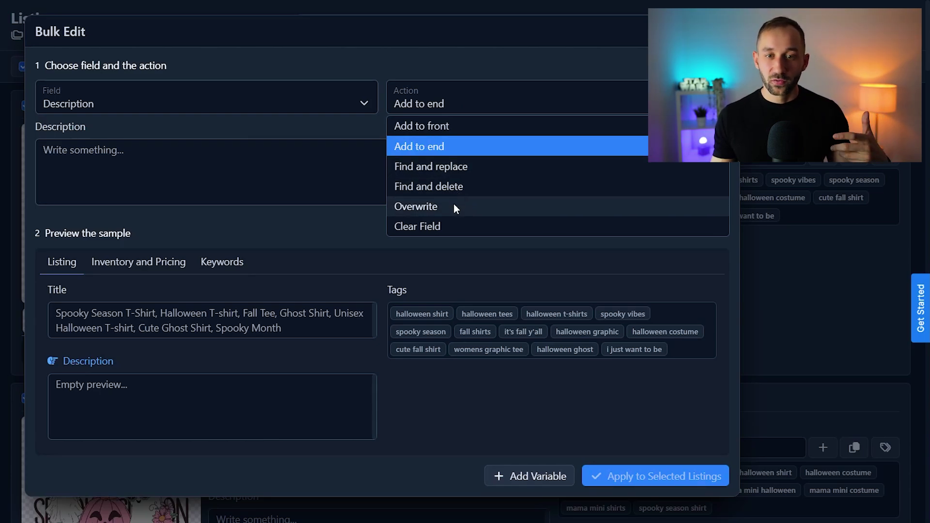
left_click(444, 126)
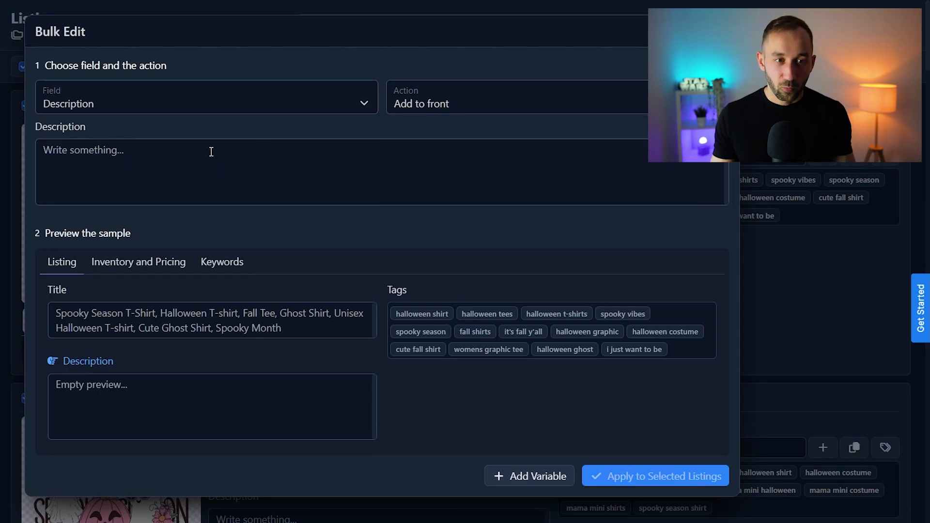
Paste the prepared description starting with "**AVAILABLE AS T-SHIRTS & SWEATSHIRTS**" into the bulk edit and enlarge its text box.
left_click(121, 160)
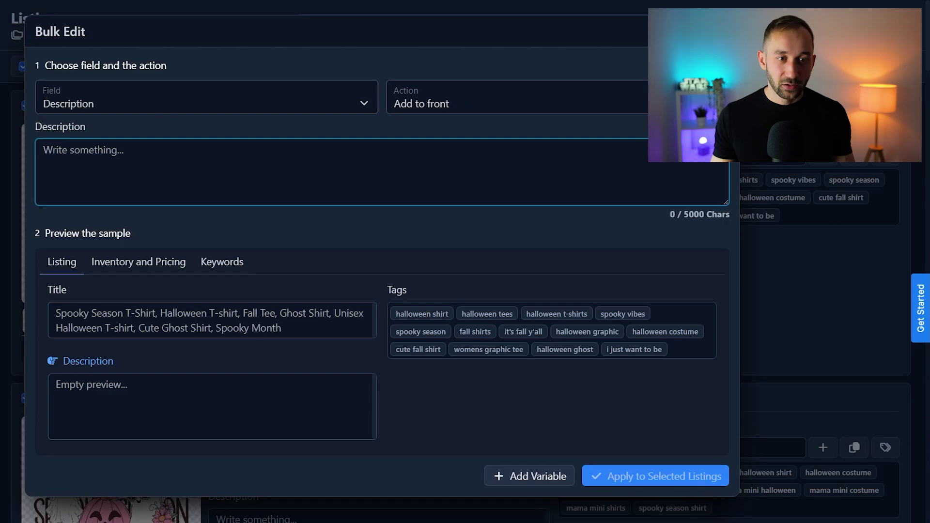
key("ctrl+v")
left_click_drag(725, 204, 723, 351)
scroll(113, 261, "up", 10)
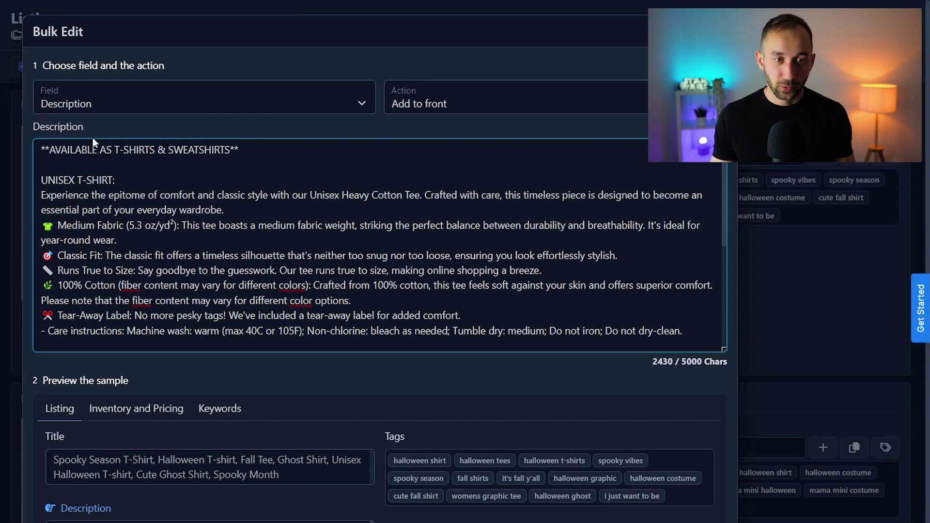
Read through the pasted T-shirt and sweatshirt description and check its sample preview.
scroll(211, 183, "down", 2)
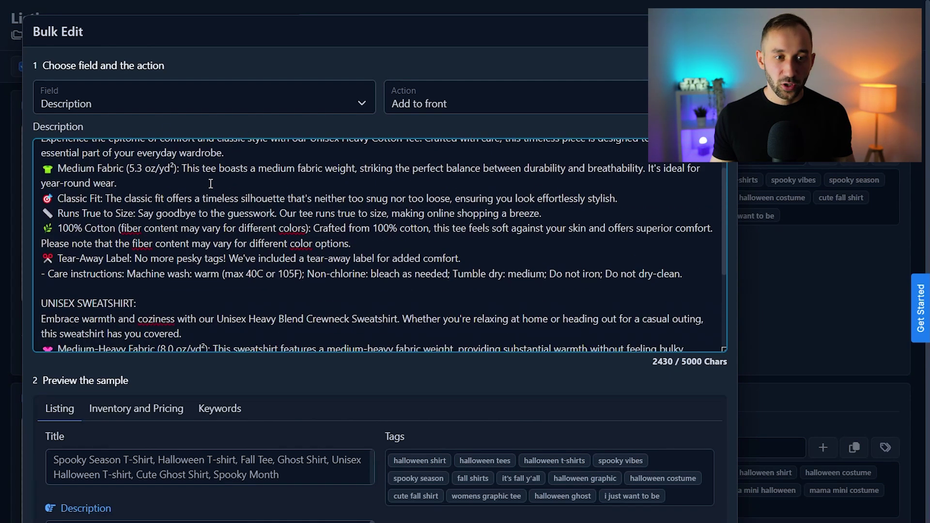
scroll(66, 221, "up", 2)
scroll(112, 208, "down", 5)
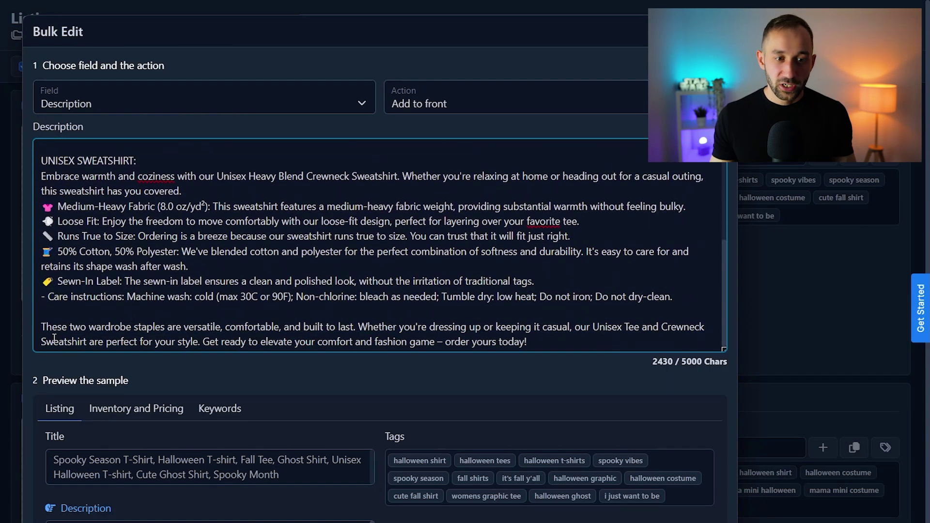
scroll(54, 338, "up", 6)
scroll(318, 77, "down", 1)
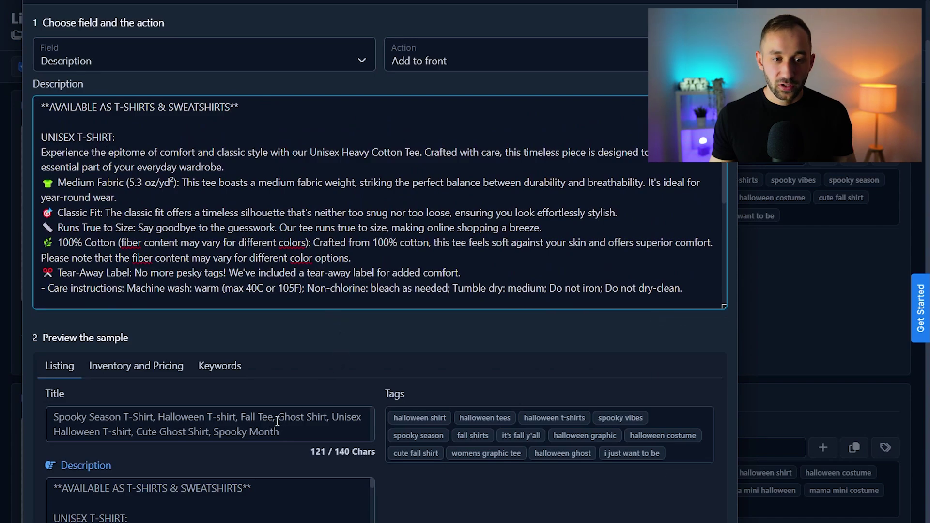
scroll(209, 499, "down", 5)
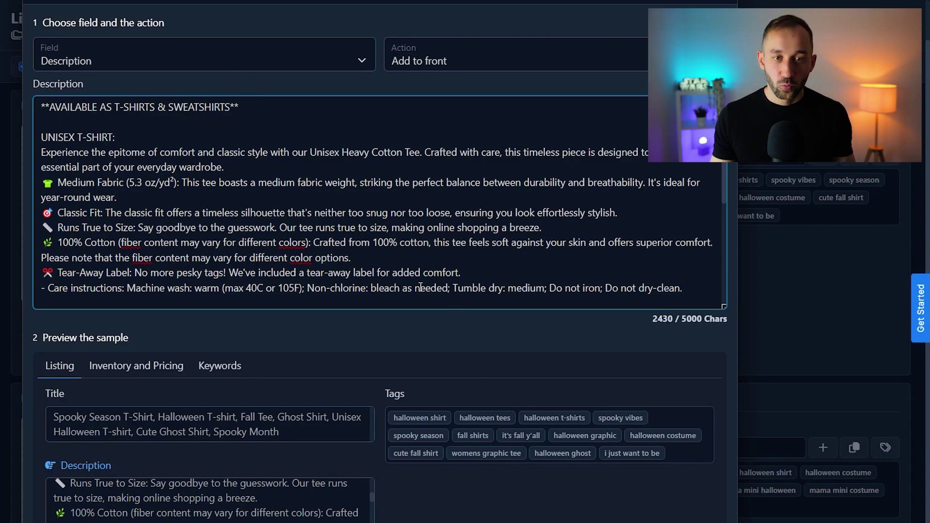
scroll(130, 87, "up", 1)
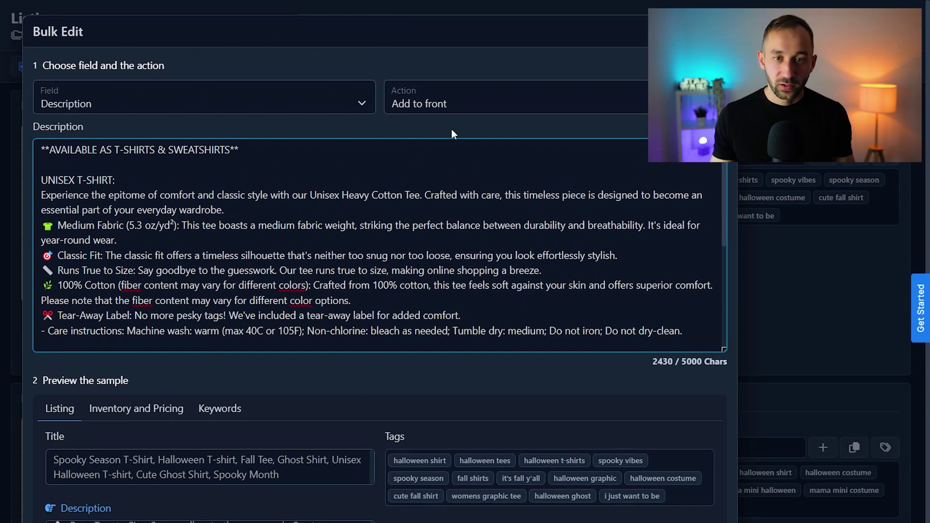
scroll(484, 484, "down", 1)
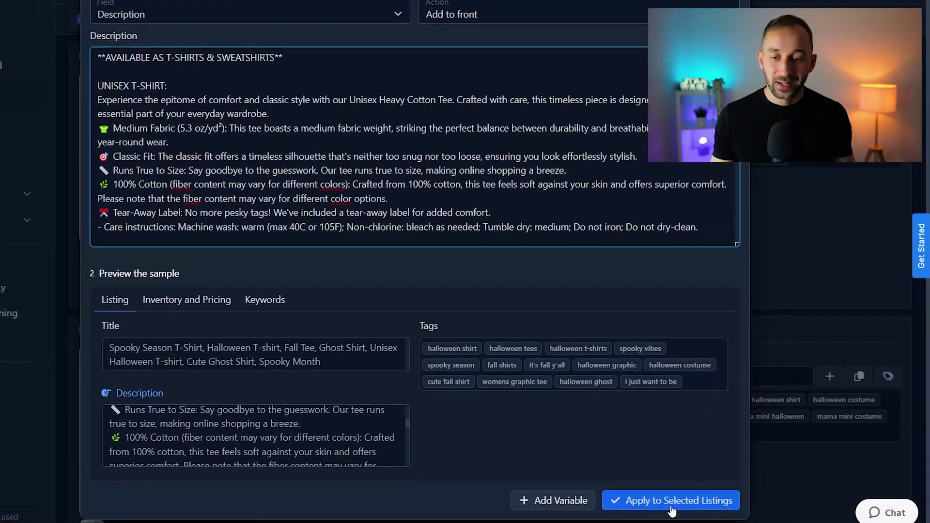
Apply the description to all 18 selected listings and confirm the update.
left_click(670, 506)
left_click(314, 41)
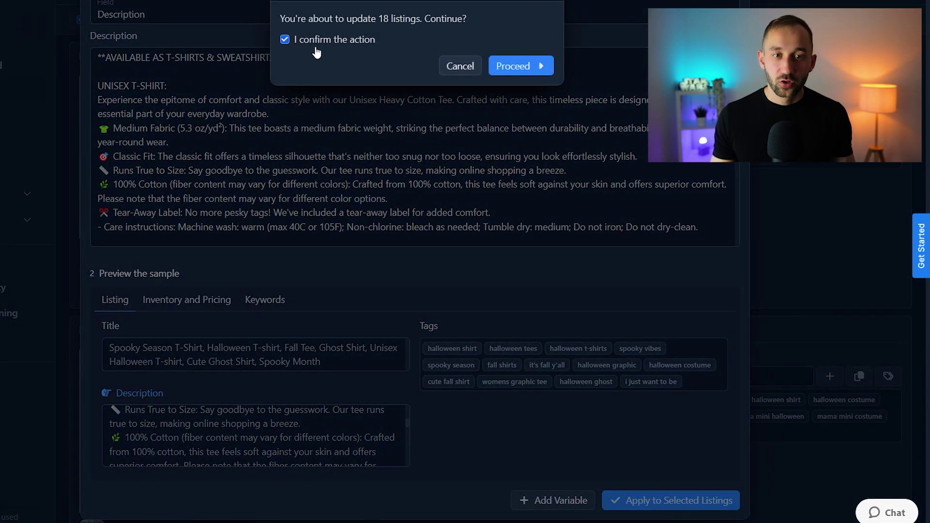
left_click(517, 67)
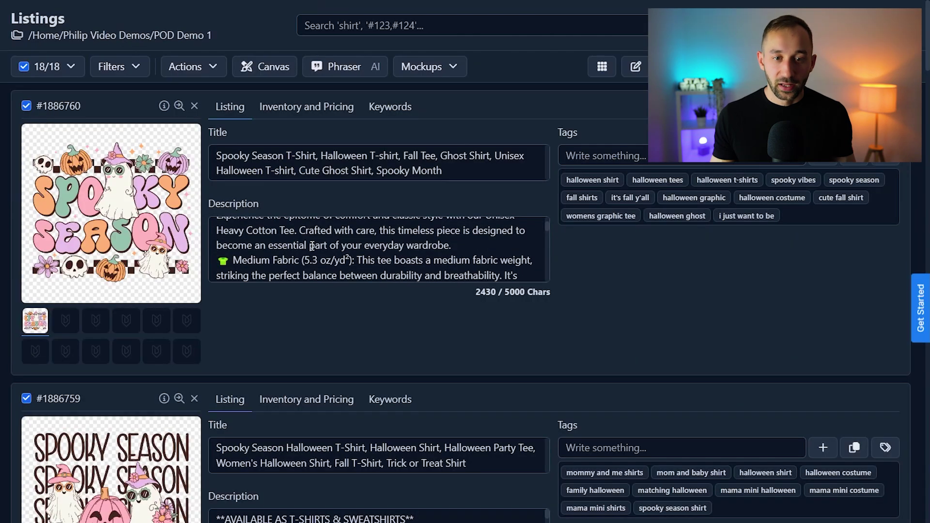
Check the descriptions added to the listings from #1886760 down to #1886757.
scroll(316, 312, "down", 9)
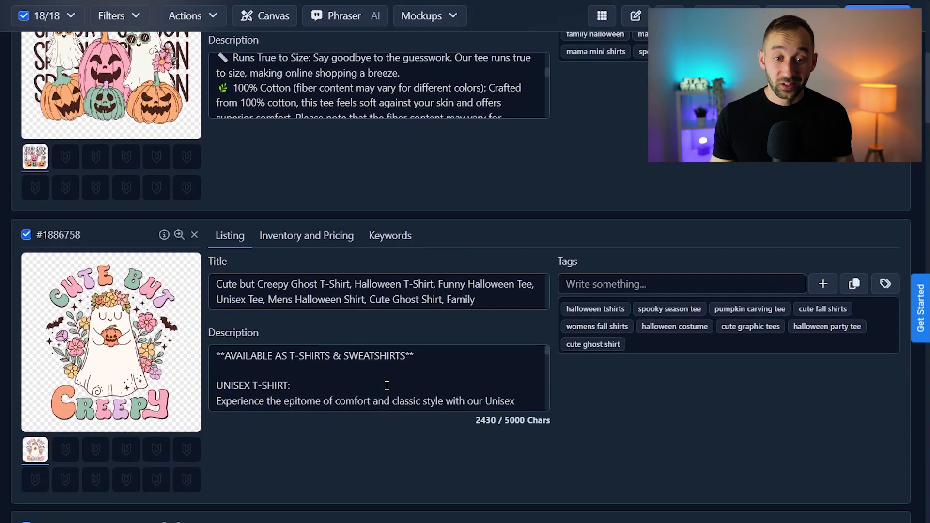
scroll(386, 384, "down", 3)
scroll(369, 438, "down", 7)
scroll(382, 339, "down", 3)
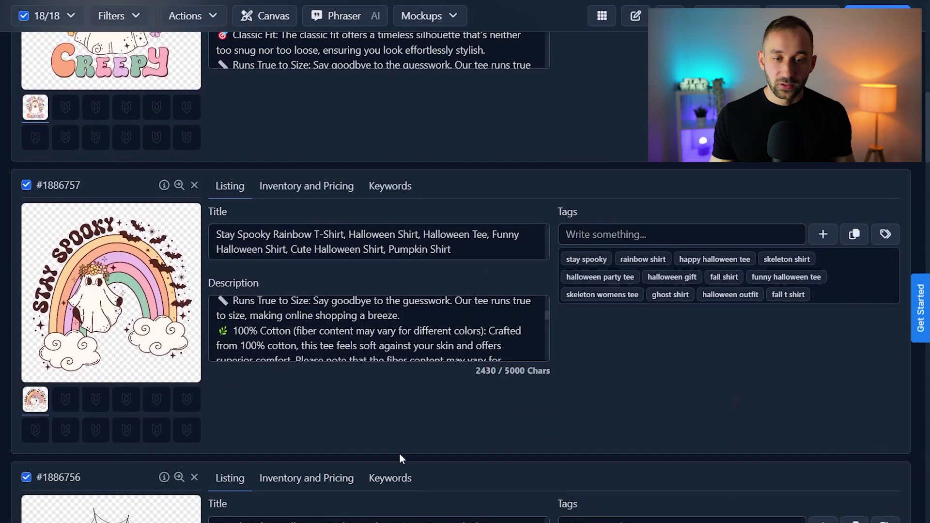
scroll(324, 111, "up", 9)
scroll(325, 110, "up", 8)
left_click(193, 67)
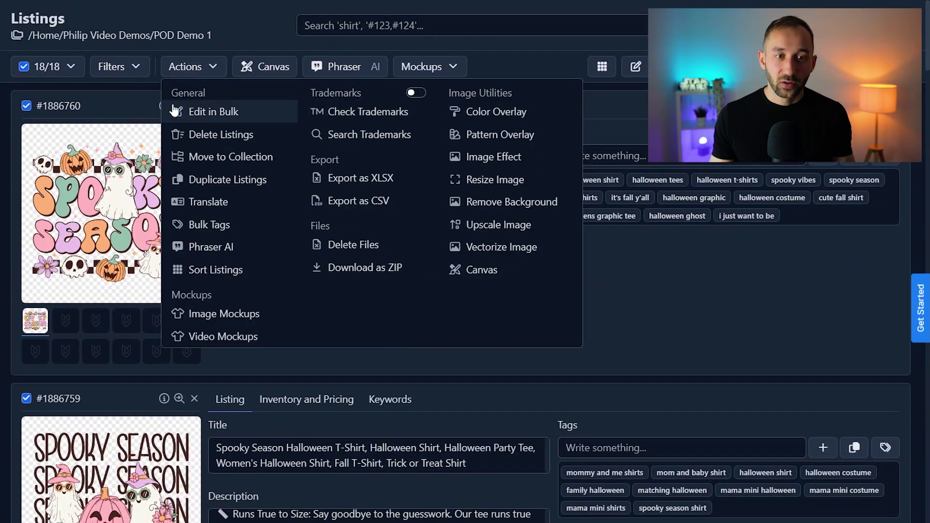
left_click(213, 116)
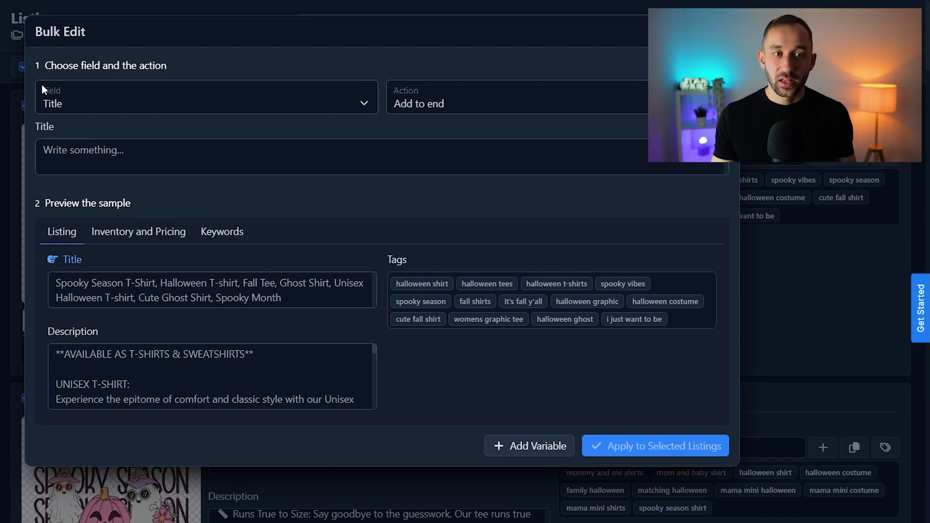
left_click(438, 105)
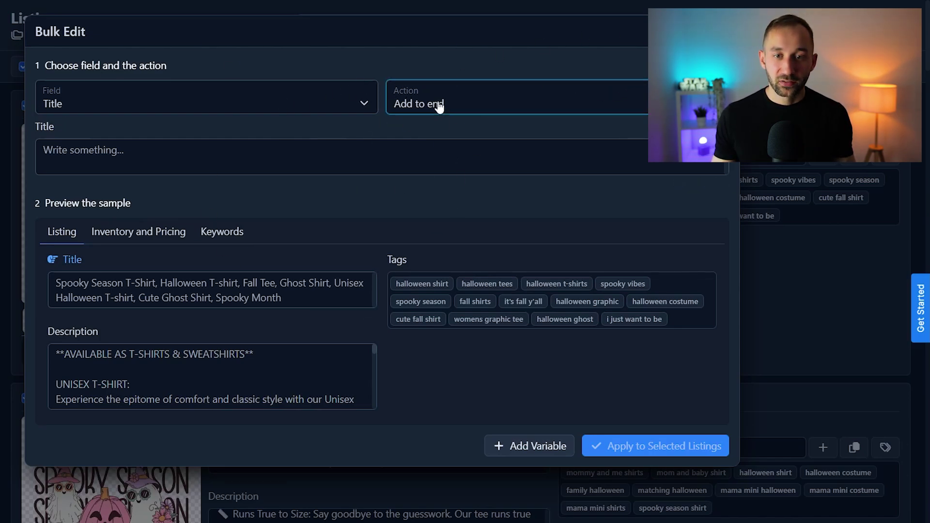
left_click(320, 127)
key("Escape")
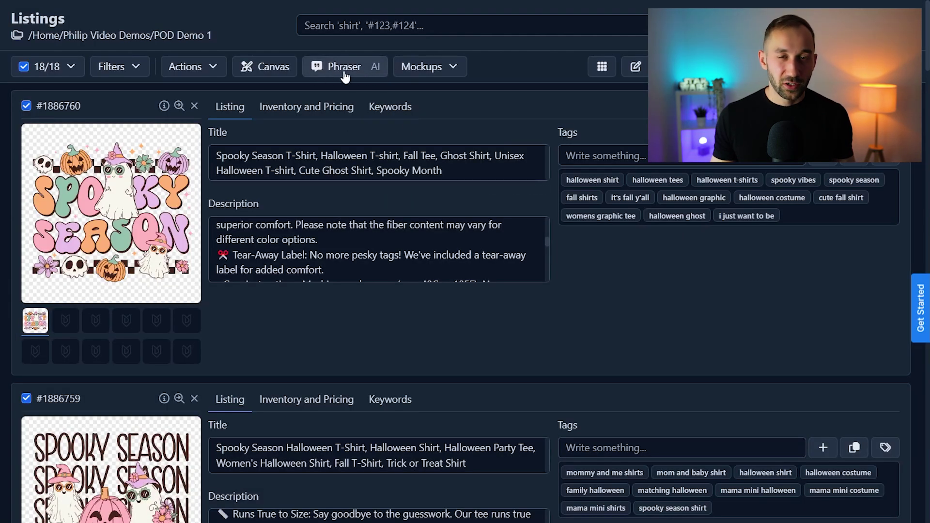
left_click(217, 68)
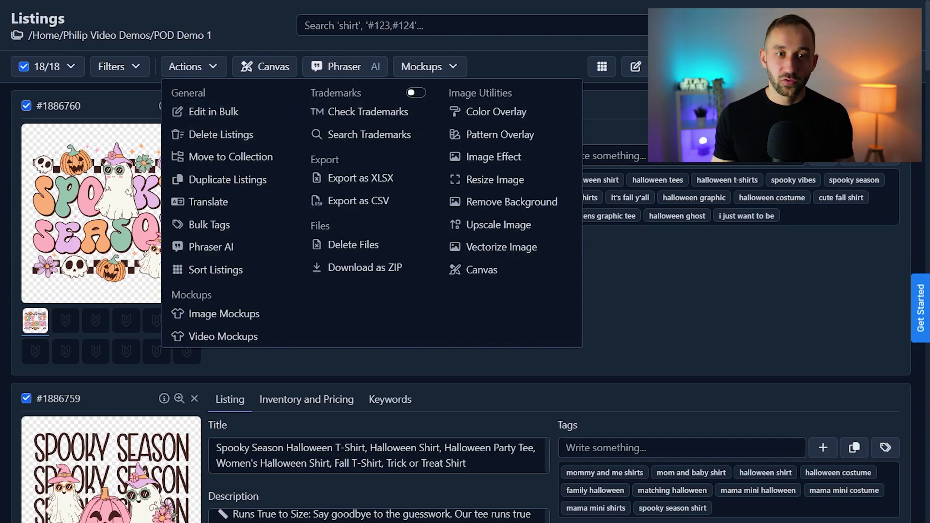
key("Escape")
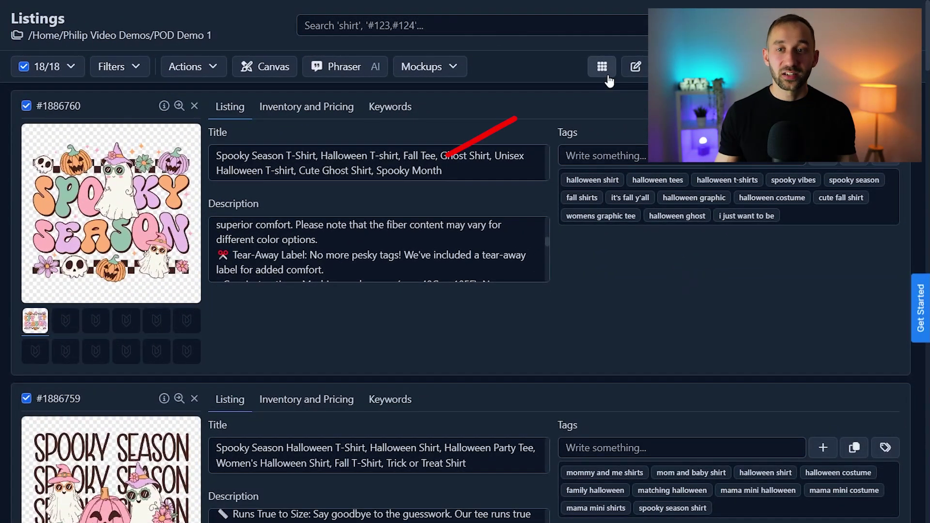
Switch the listings to the grid view and look over the designs and their mockup slots.
left_click(601, 73)
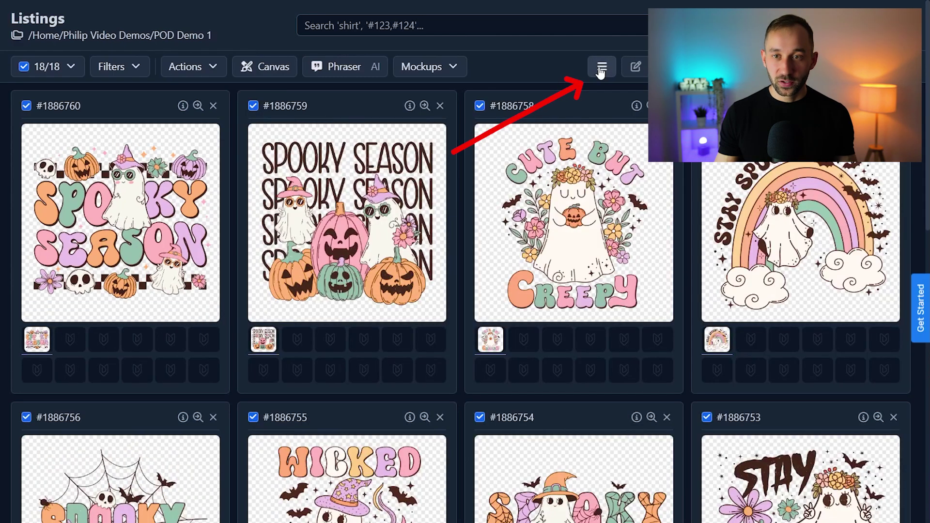
scroll(522, 341, "down", 5)
scroll(522, 342, "up", 4)
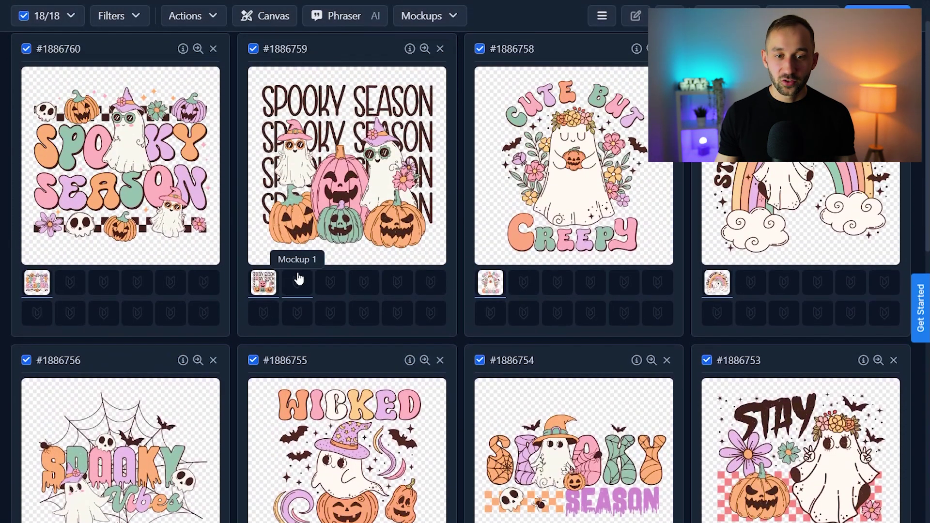
scroll(259, 320, "up", 1)
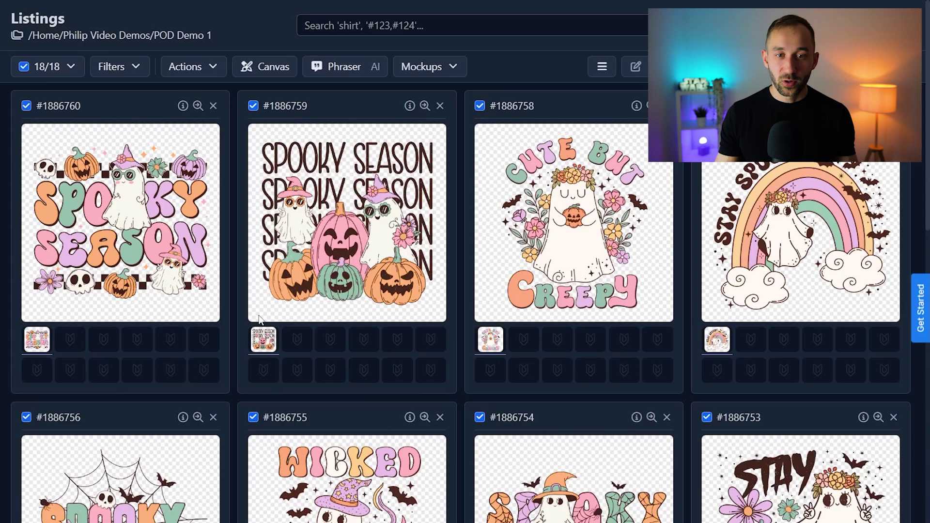
Open image mockup creation for the 18 selected listings.
left_click(35, 77)
left_click(70, 143)
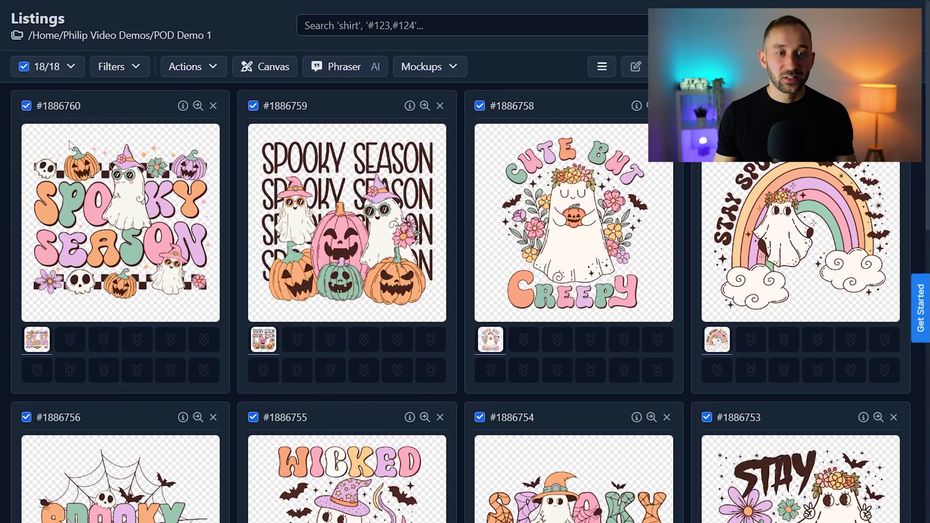
left_click(438, 75)
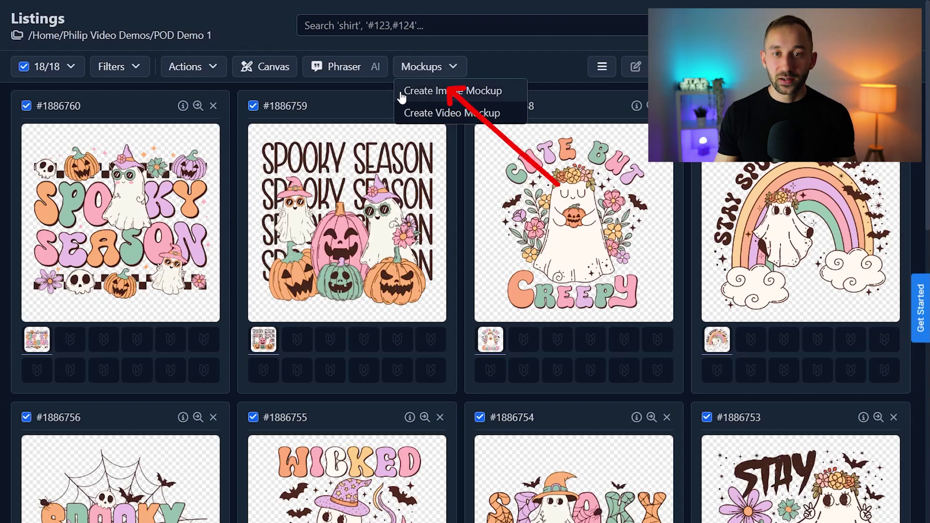
left_click(493, 96)
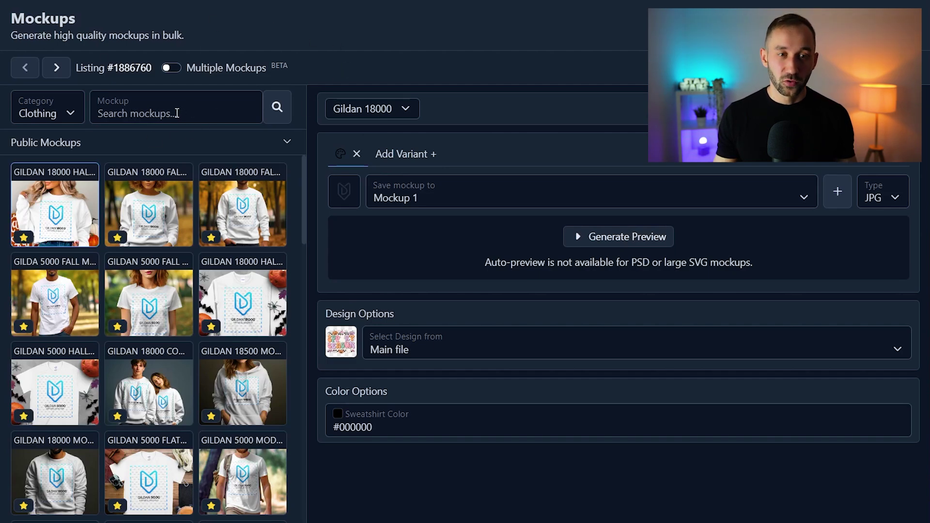
Search the clothing mockups for "5000" and look over the available mockup categories.
left_click(150, 114)
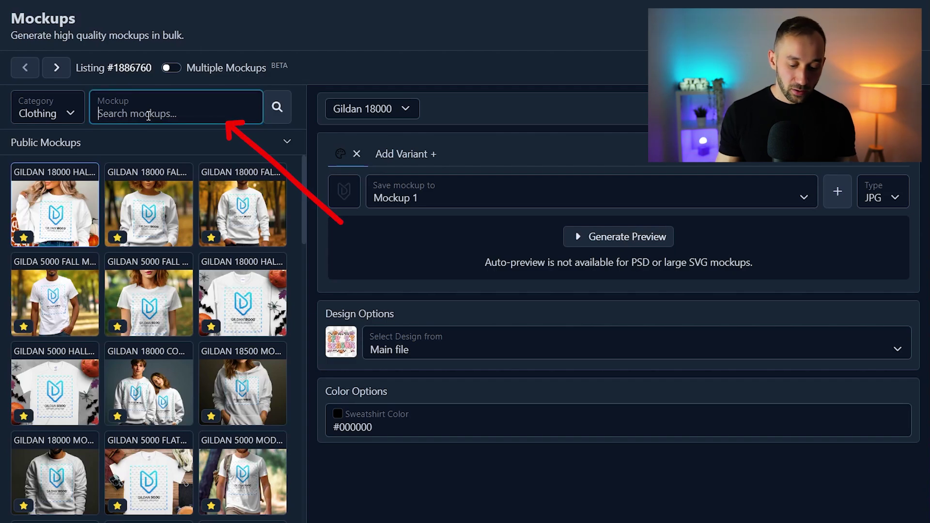
type("5000")
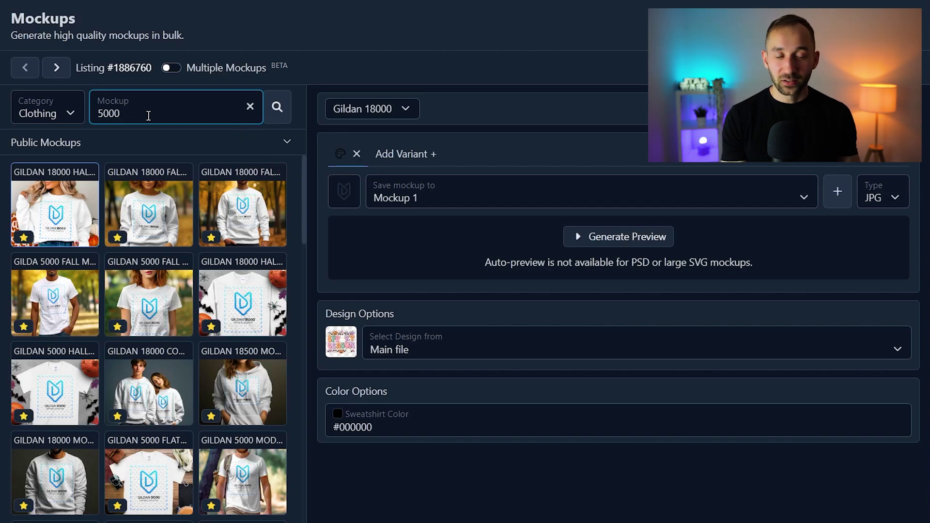
key("Return")
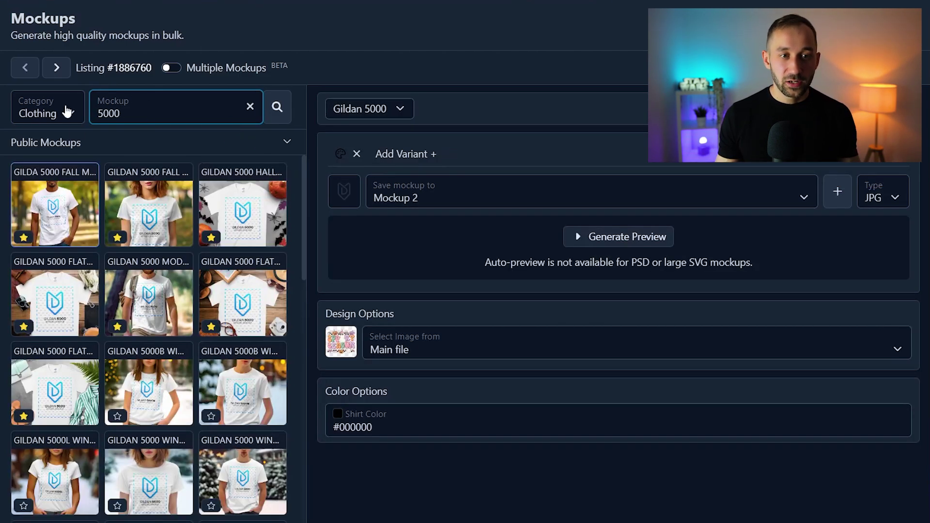
left_click(68, 114)
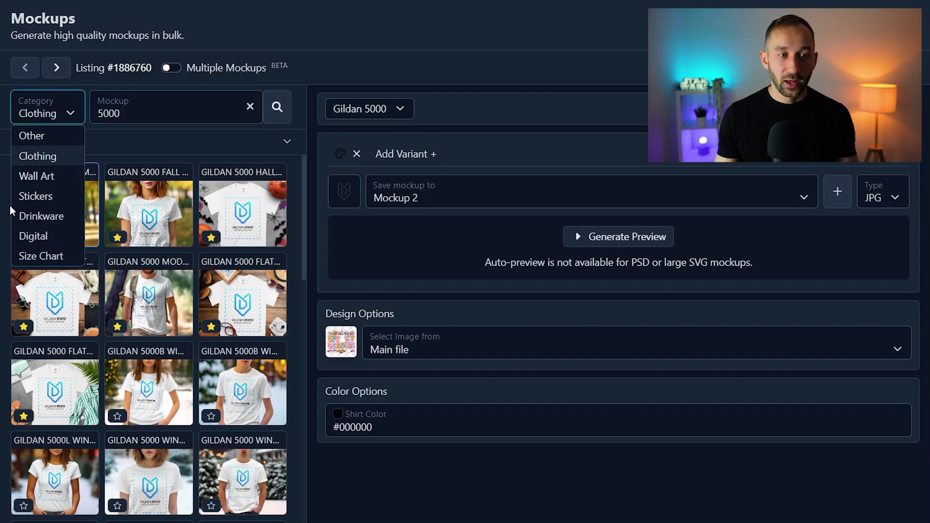
left_click(66, 116)
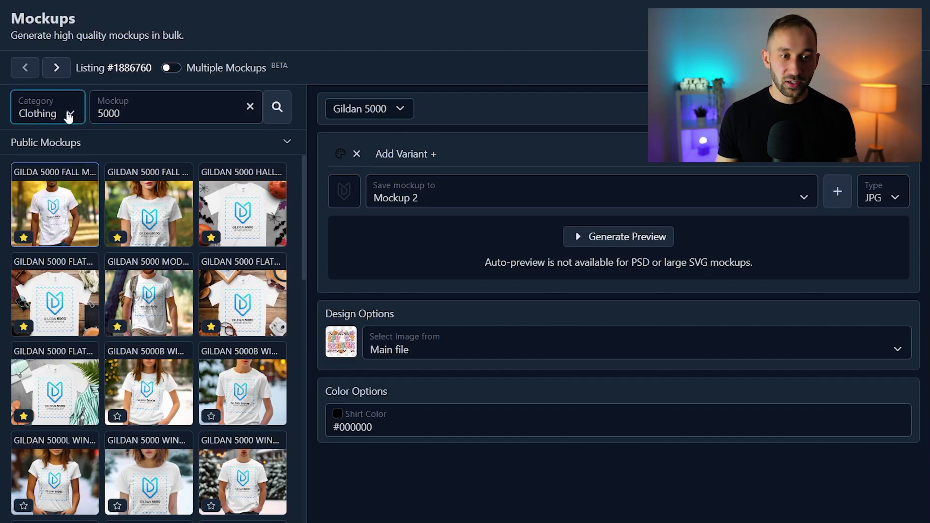
left_click(180, 119)
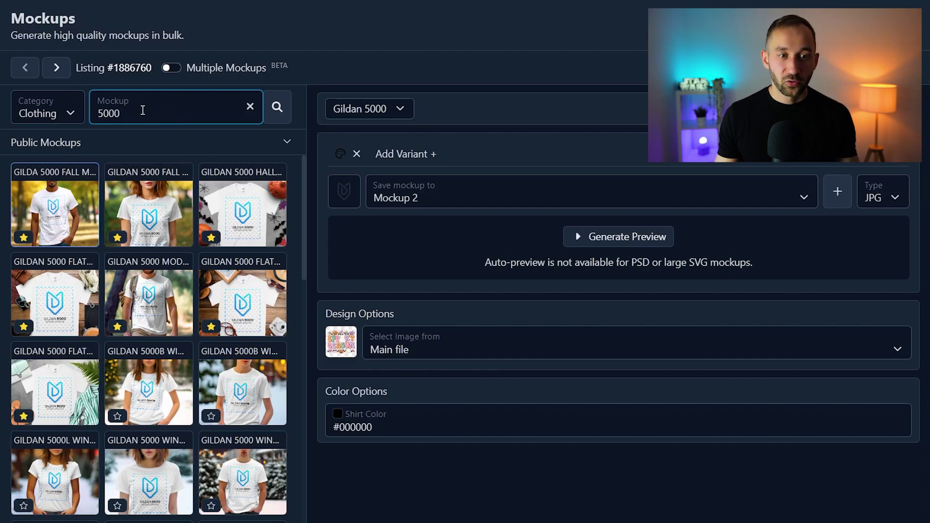
Browse the Gildan 5000 public mockups and mark the Gildan 5000L fall mockup with the woman as a favorite.
scroll(174, 242, "down", 1)
scroll(178, 264, "down", 10)
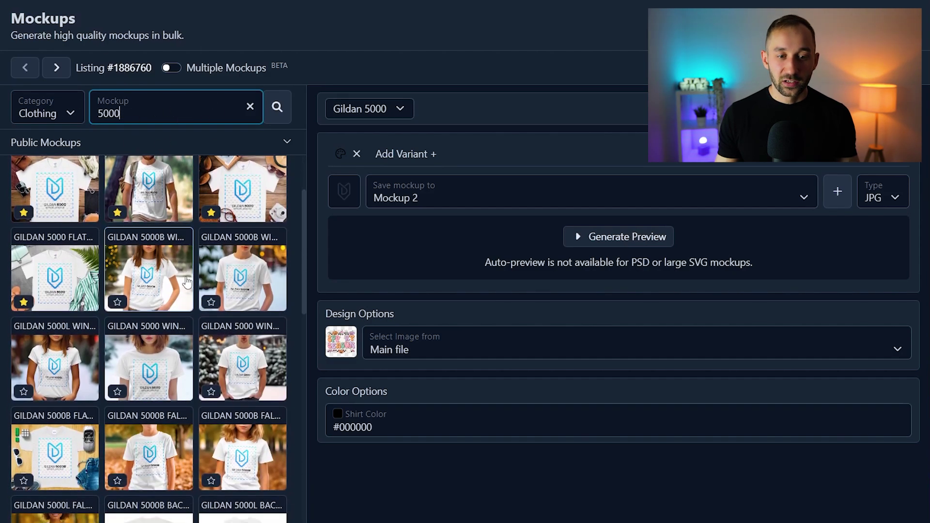
scroll(223, 310, "up", 2)
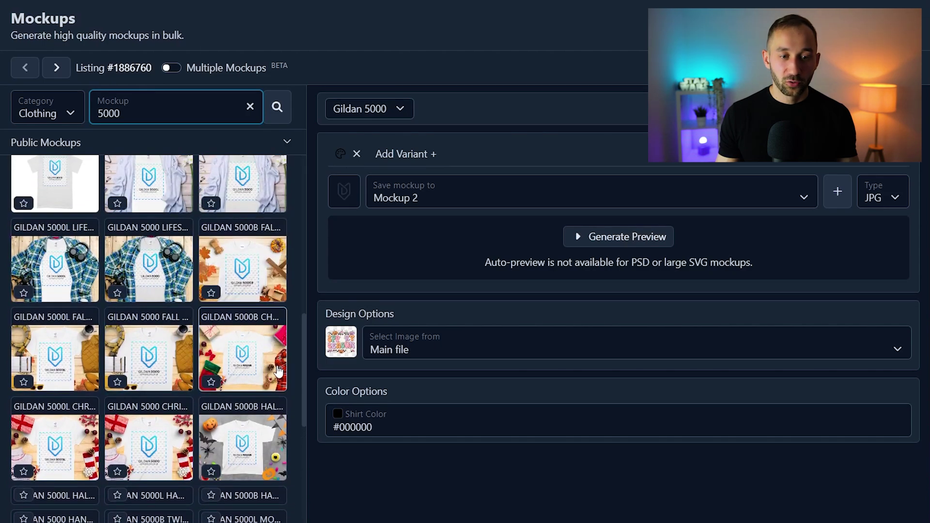
scroll(228, 434, "up", 2)
scroll(228, 433, "down", 2)
scroll(53, 402, "up", 5)
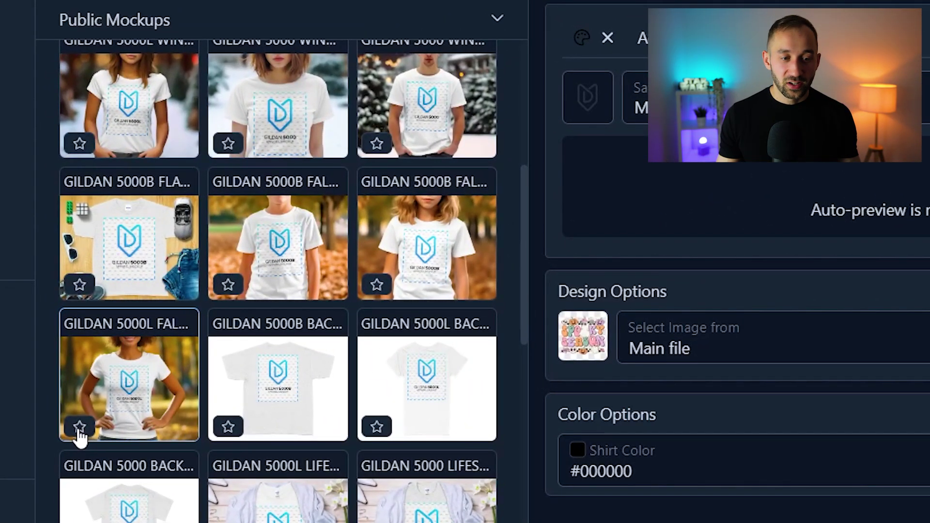
left_click(79, 427)
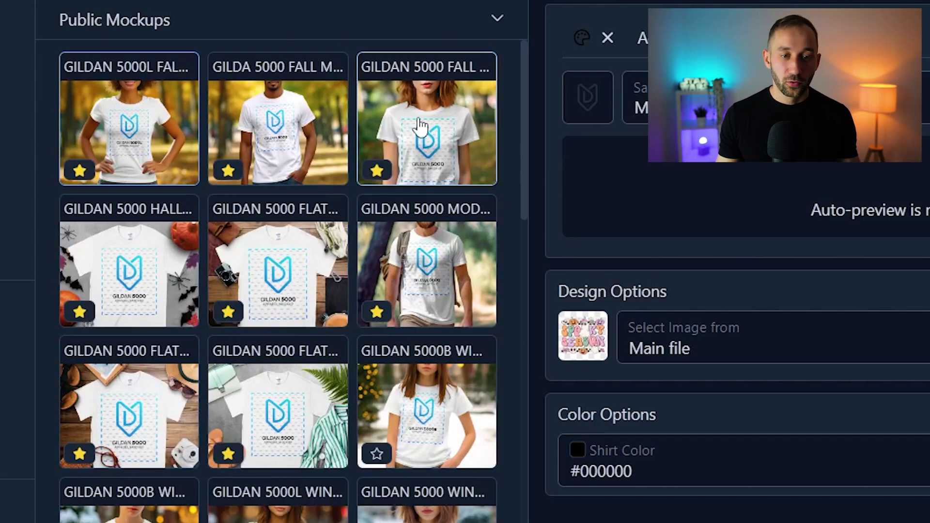
Set the Gildan 5000L fall mockup's shirt color to white (#ffffff) and generate its preview.
scroll(445, 163, "down", 3)
scroll(445, 163, "down", 3)
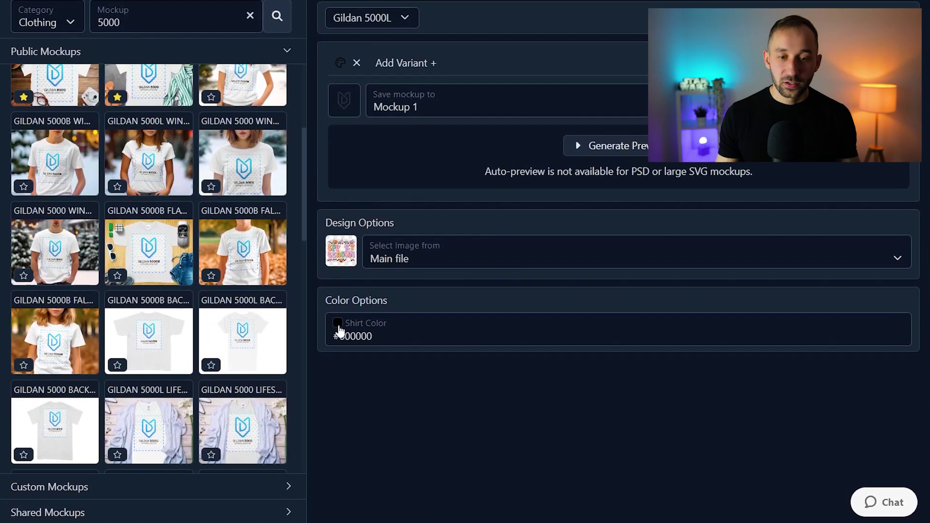
left_click(329, 344)
left_click_drag(352, 356, 328, 347)
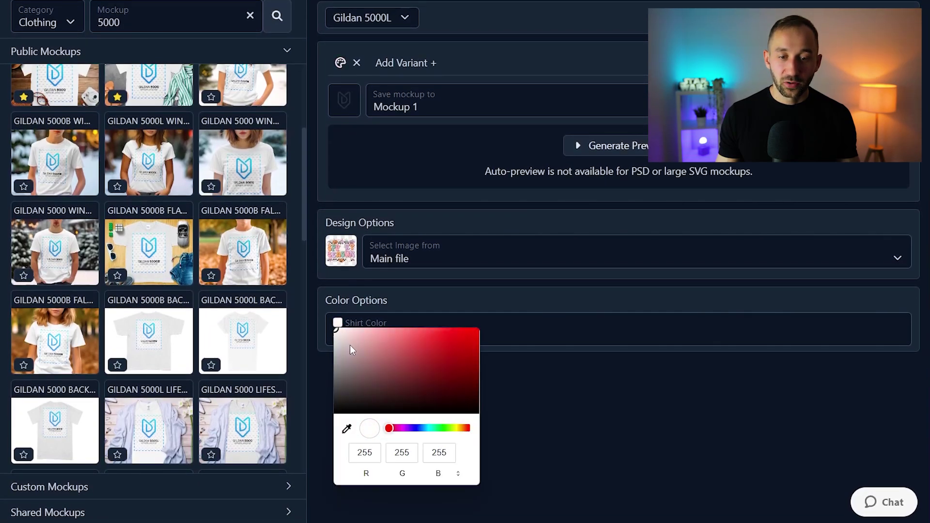
left_click(619, 392)
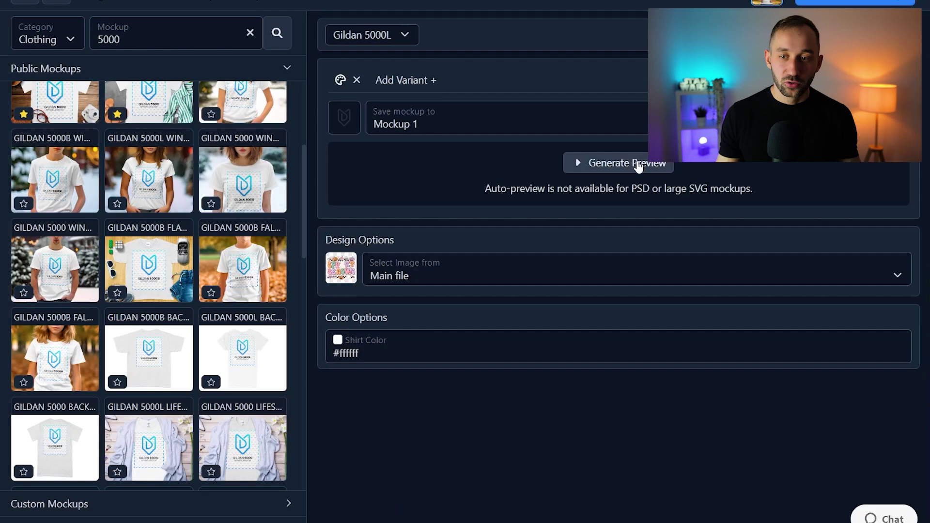
left_click(618, 145)
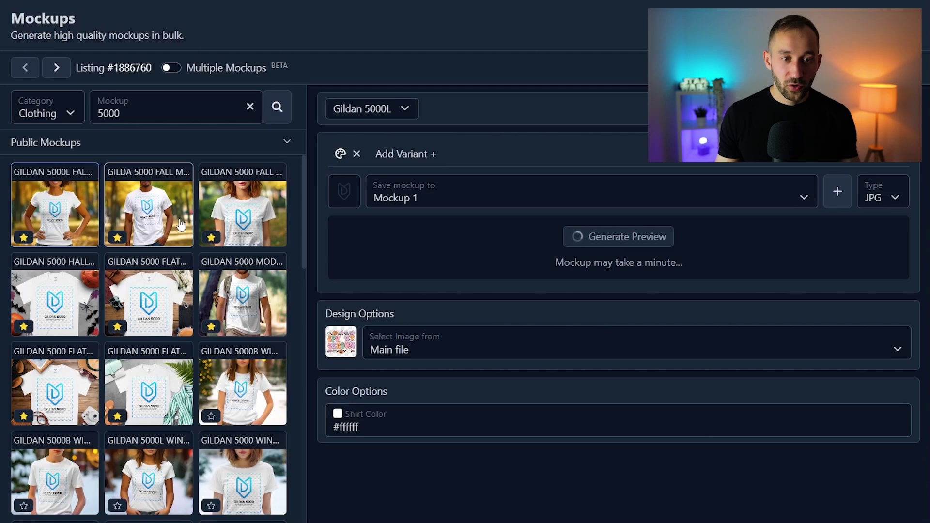
Choose the Gildan 5000 Halloween flat-lay mockup, set its shirt color to white (#ffffff) and generate a preview.
left_click(56, 300)
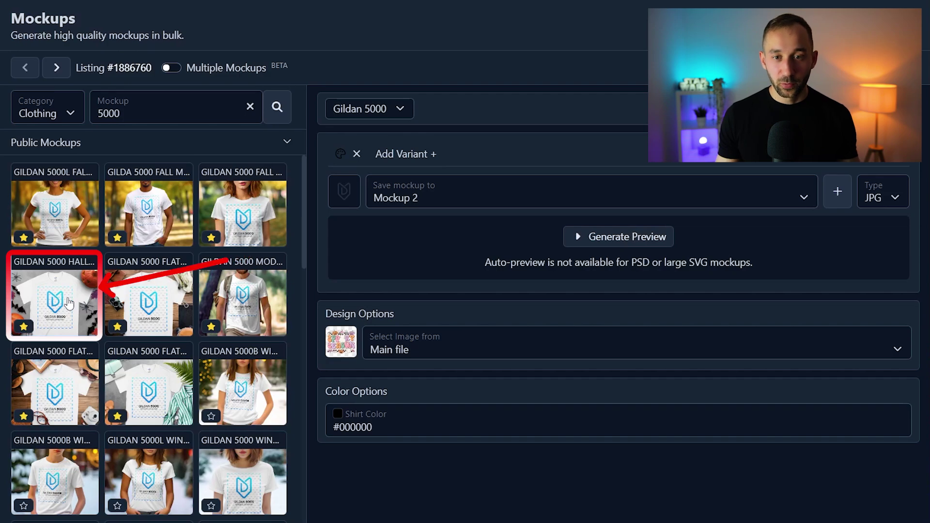
scroll(357, 397, "down", 2)
left_click(353, 348)
left_click_drag(353, 348, 306, 321)
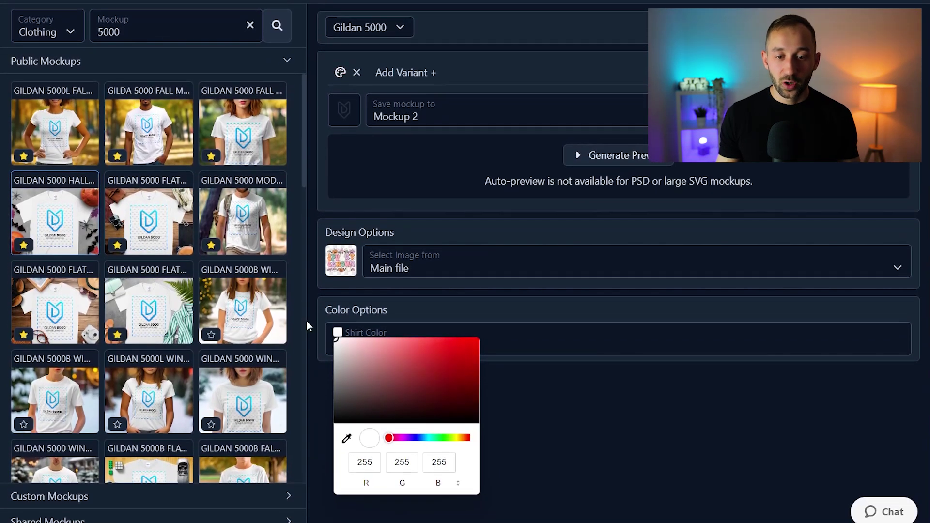
left_click(348, 297)
left_click(608, 163)
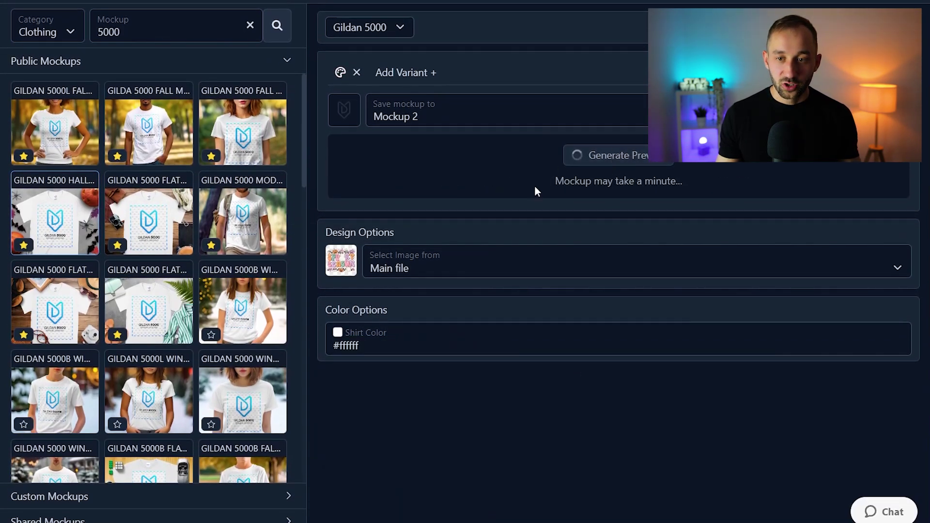
Add a second color variant to the Halloween mockup and give it the pink shirt color #e29c9c.
left_click(413, 78)
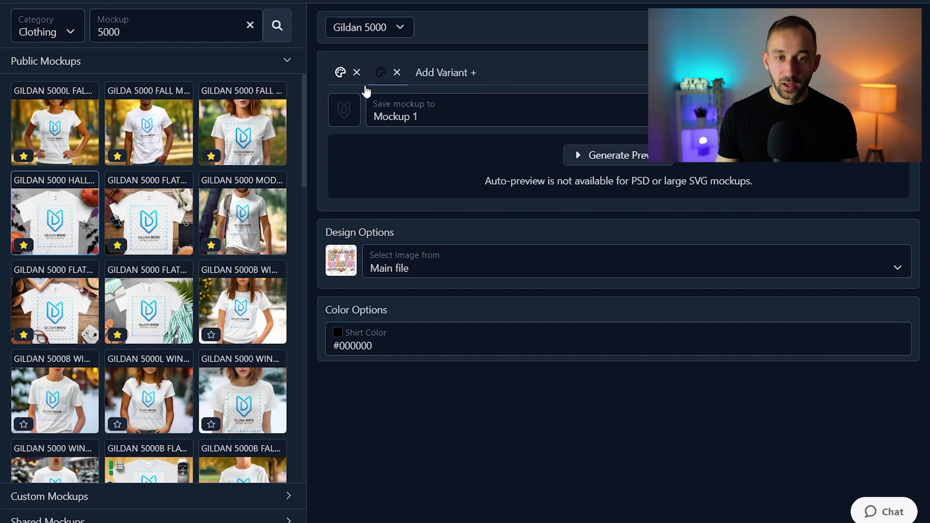
left_click(372, 345)
double_click(372, 345)
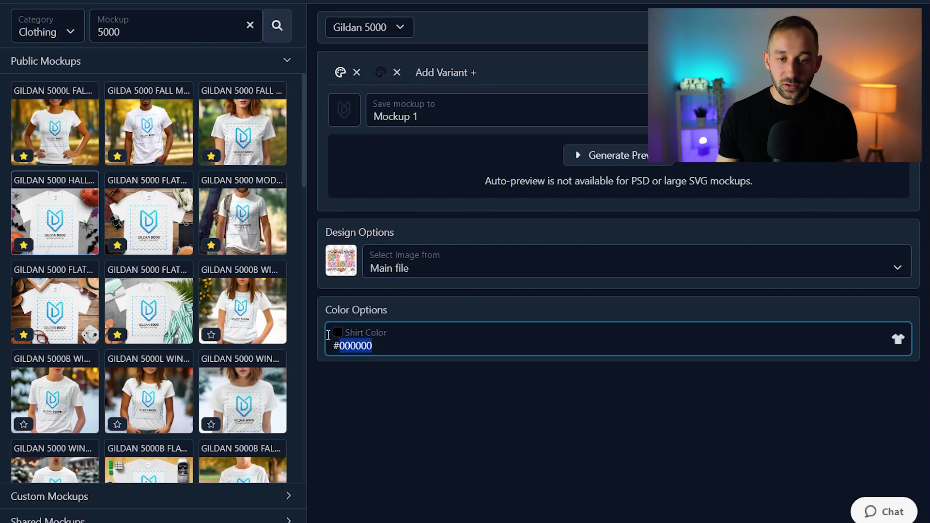
left_click(337, 334)
mouse_move(377, 359)
left_mouse_down()
mouse_move(375, 343)
mouse_move(395, 355)
mouse_move(380, 348)
left_mouse_up()
left_click(390, 301)
left_click(367, 346)
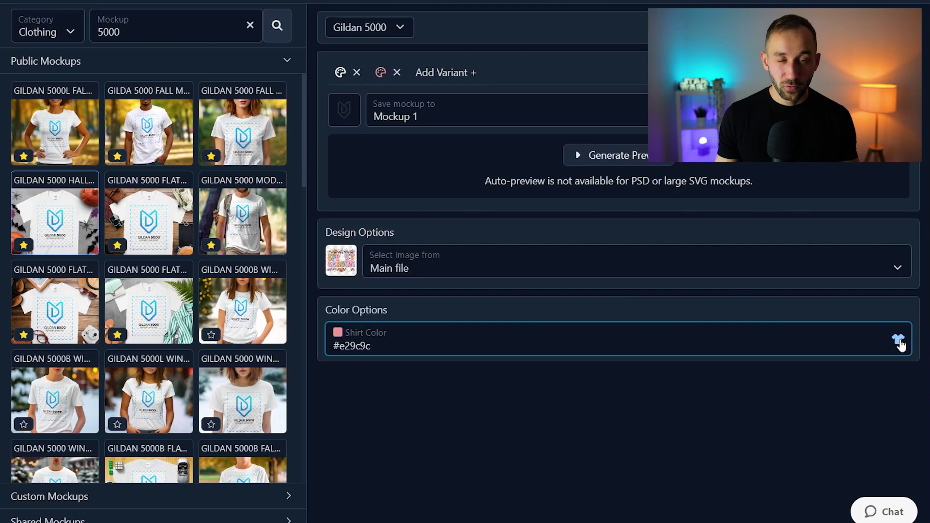
Search the product colors for "mydesigns", clear the search and look through the colors of the other print providers.
left_click(898, 341)
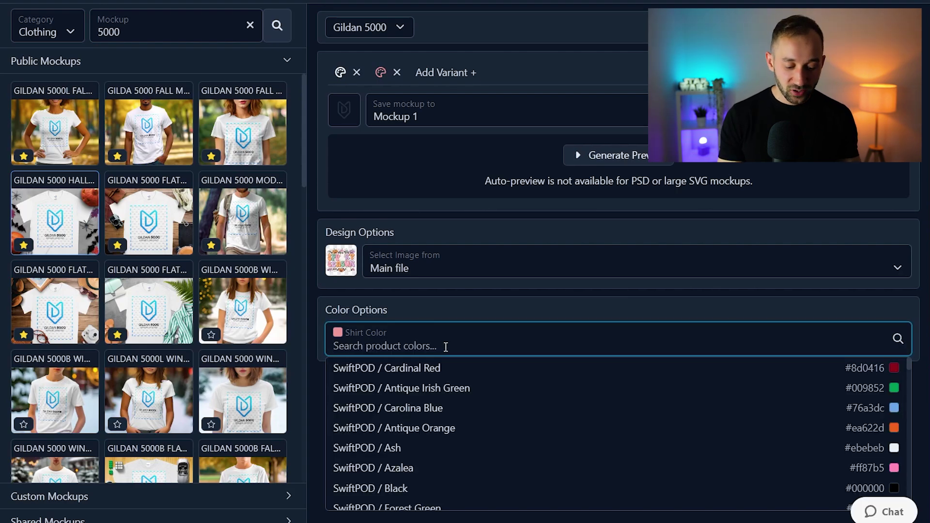
type("mydesigns")
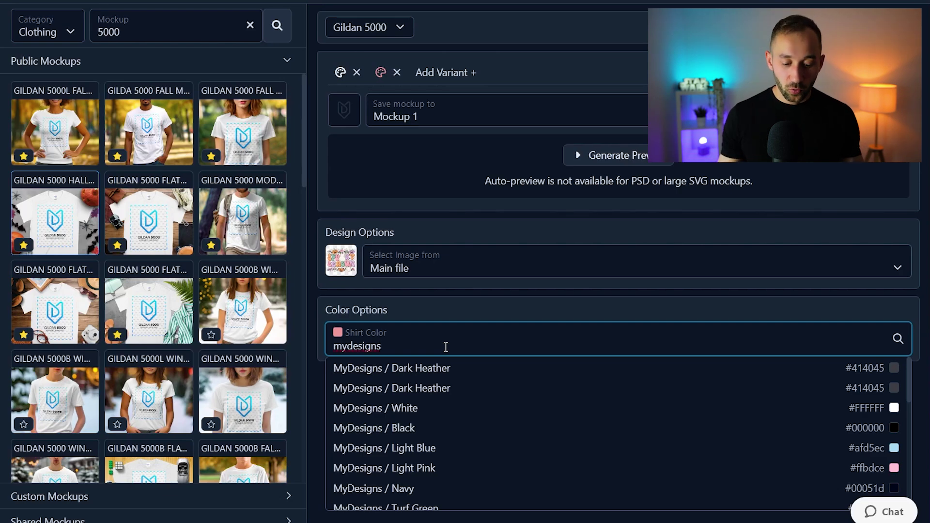
key("ctrl+a")
key("BackSpace")
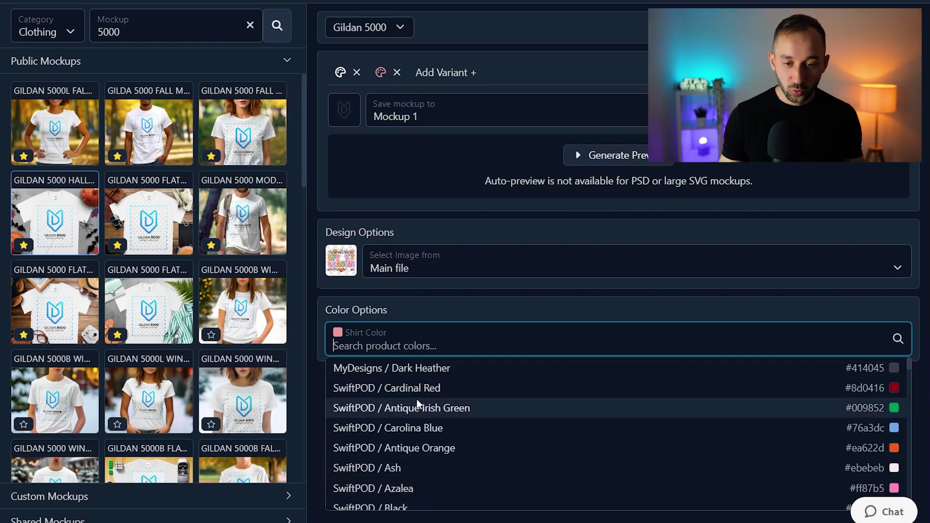
scroll(410, 399, "down", 10)
scroll(411, 408, "down", 3)
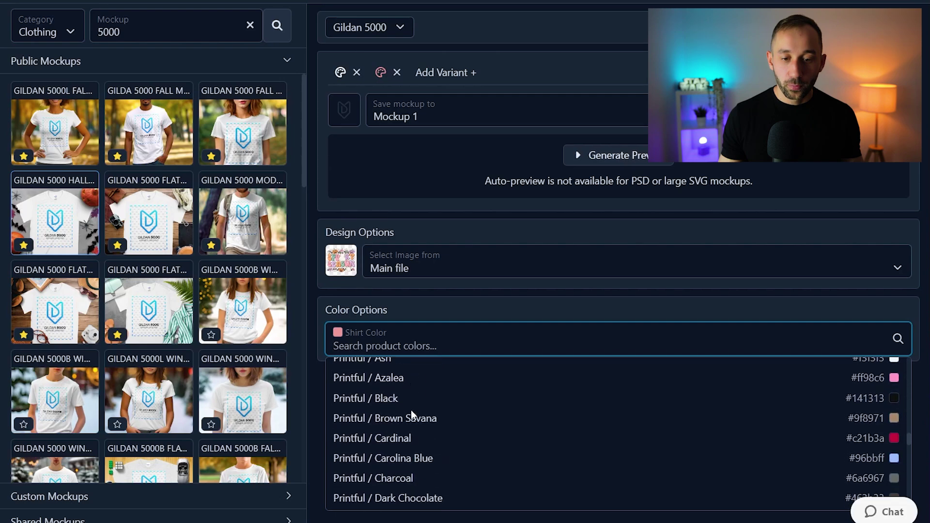
scroll(451, 421, "up", 3)
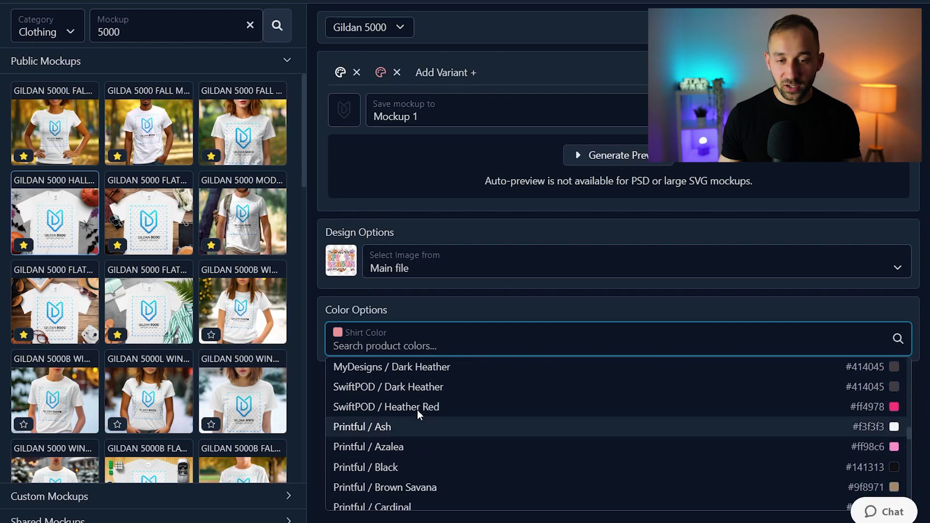
Filter the product colors by "mydesigns", set the second variant's shirt color to MyDesigns / Orange and generate its preview.
type("mydesigns")
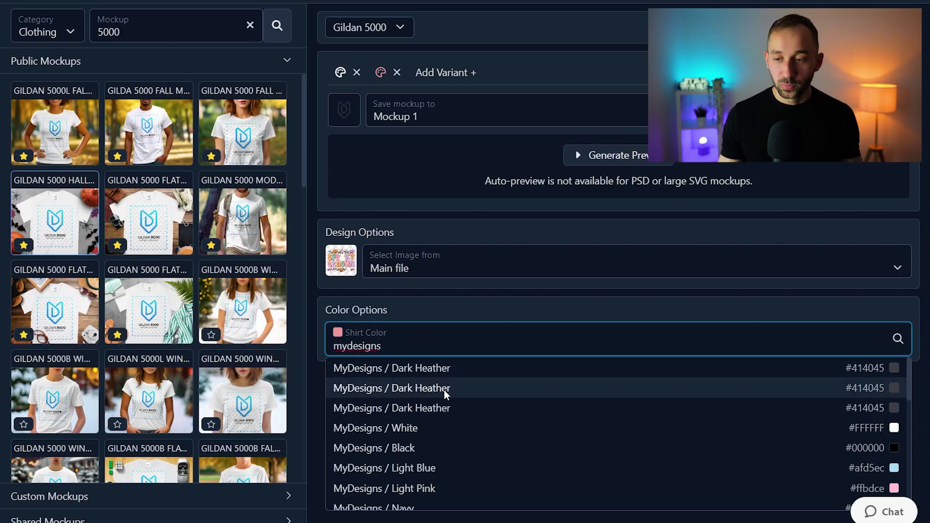
scroll(443, 389, "down", 3)
scroll(437, 422, "down", 3)
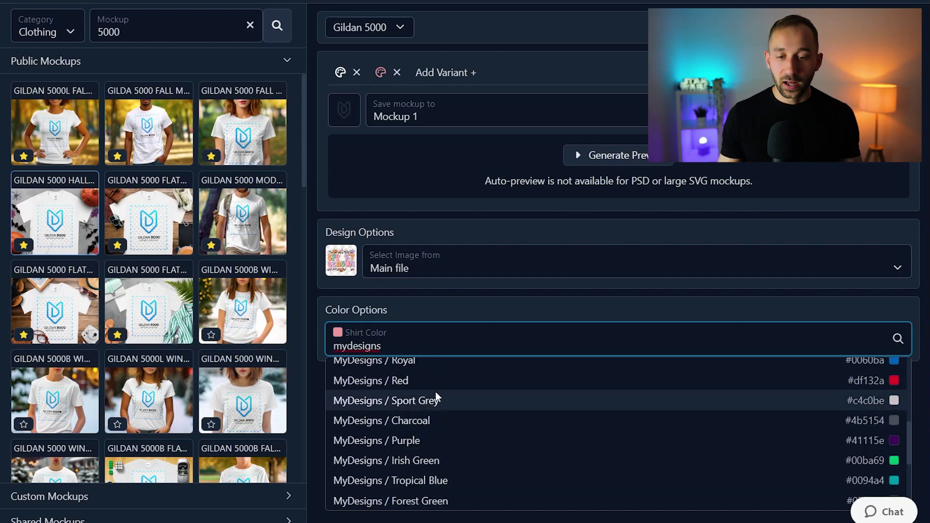
scroll(477, 403, "down", 2)
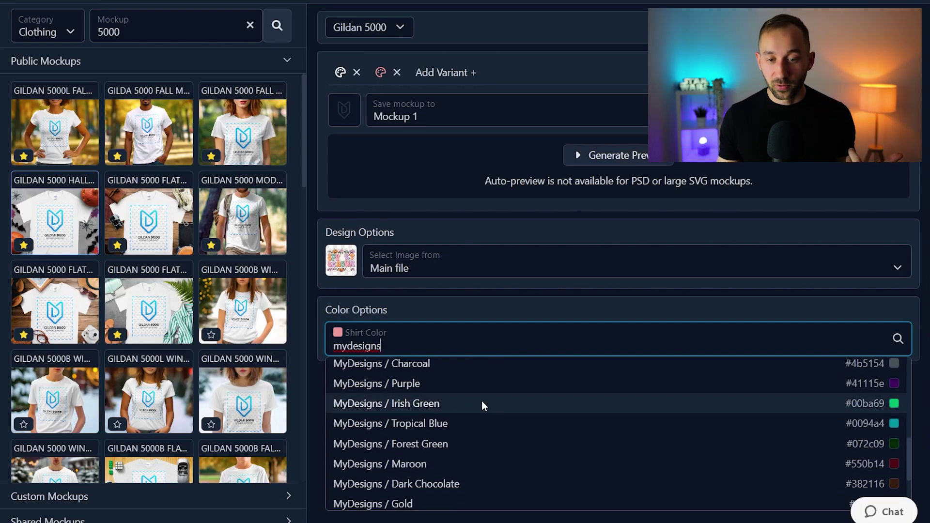
scroll(481, 402, "down", 3)
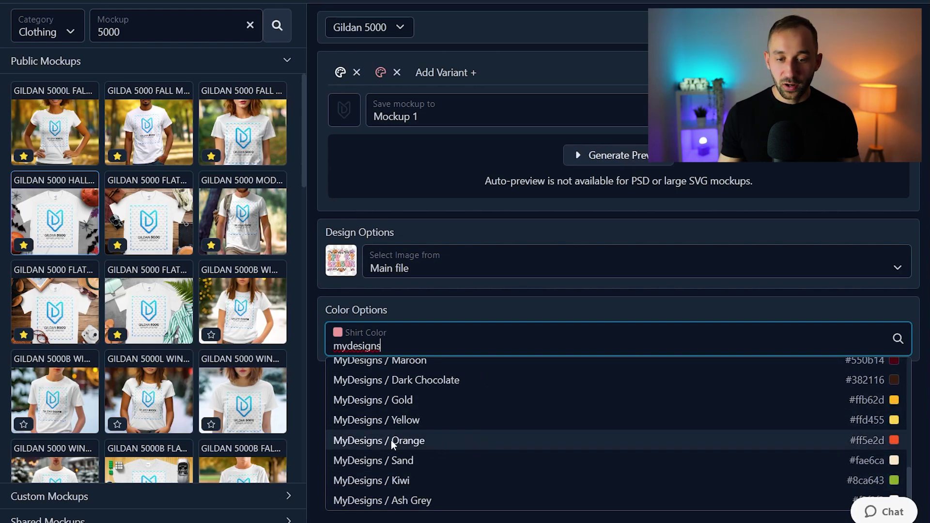
left_click(472, 442)
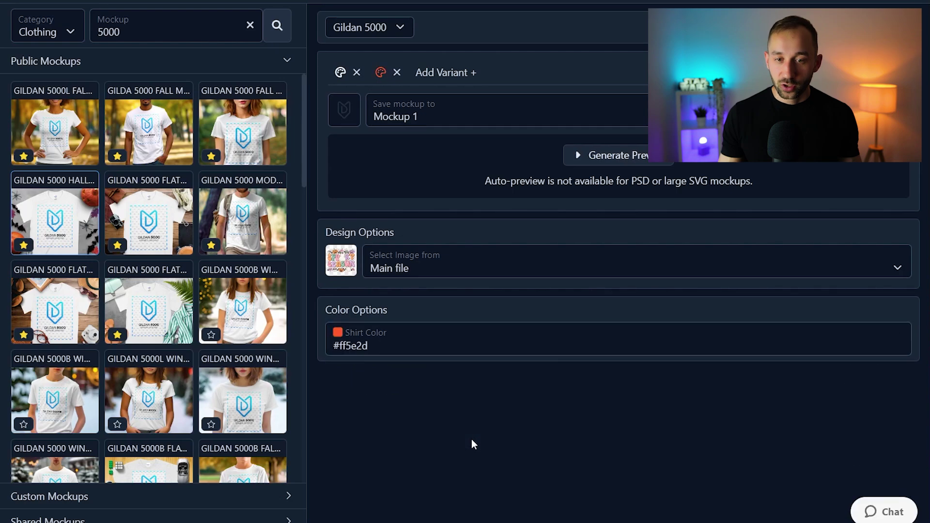
left_click(638, 156)
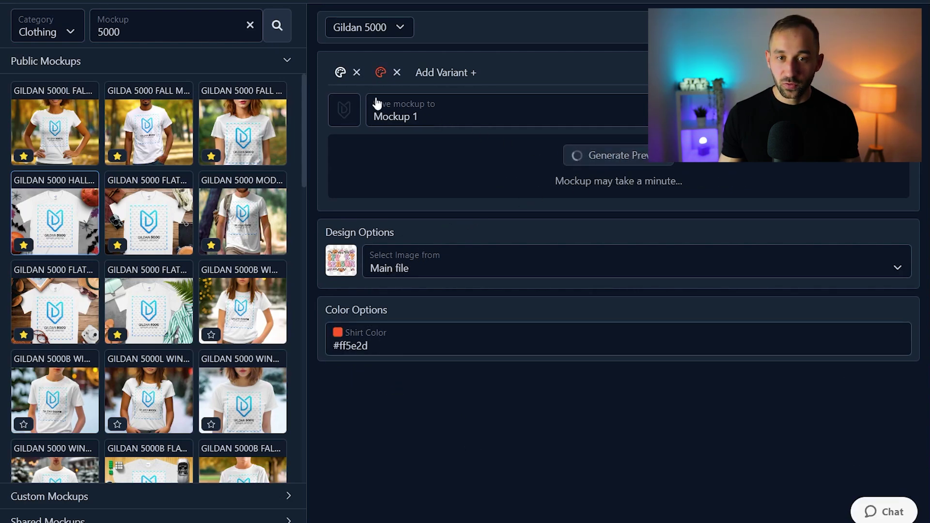
Add a third variant to the Halloween mockup, set its shirt color to MyDesigns / Sand and generate its preview.
left_click(420, 73)
left_click(344, 345)
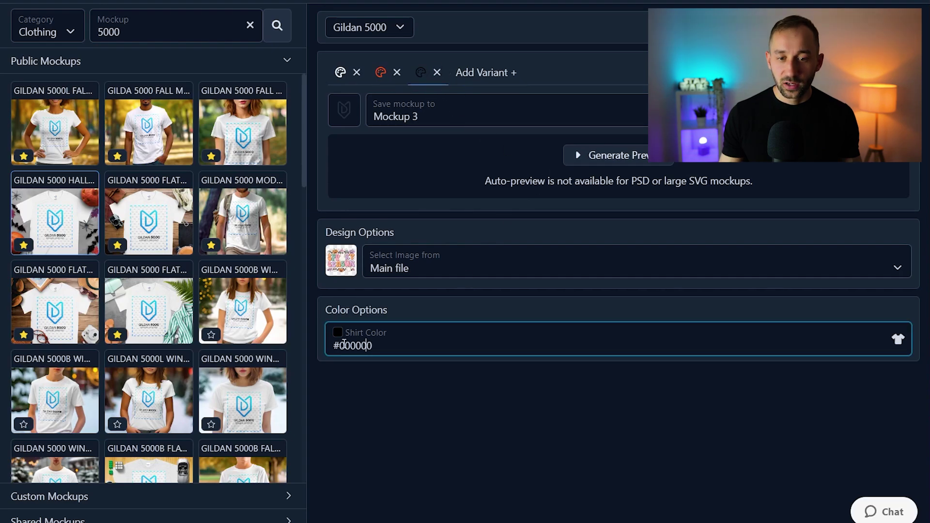
left_click(896, 339)
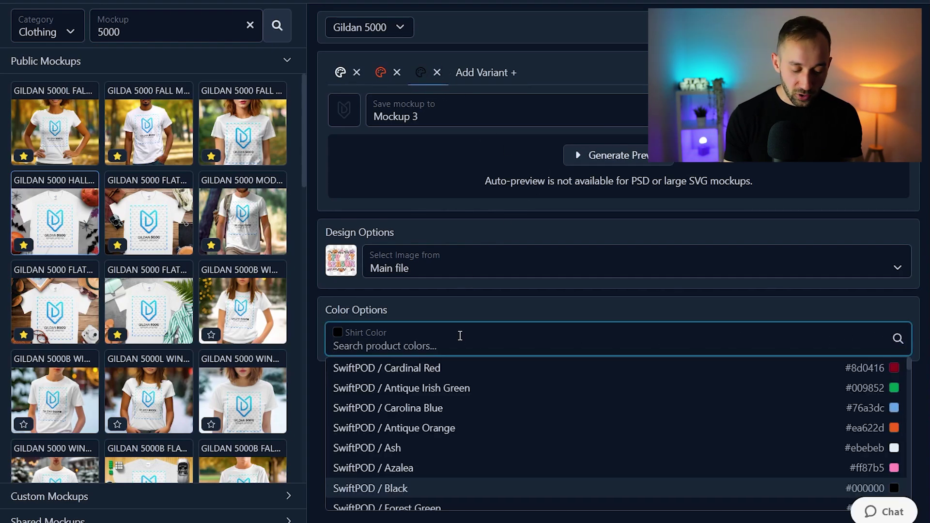
type("sand")
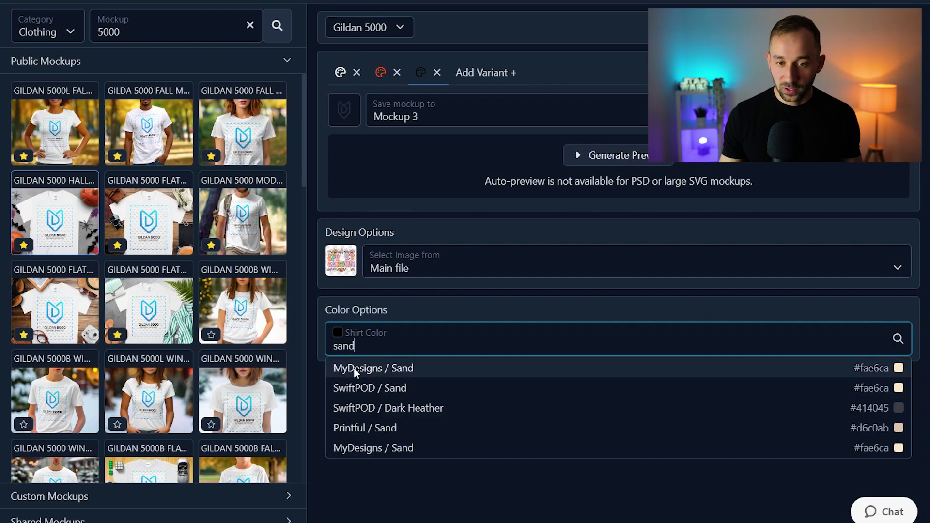
left_click(407, 368)
left_click(585, 154)
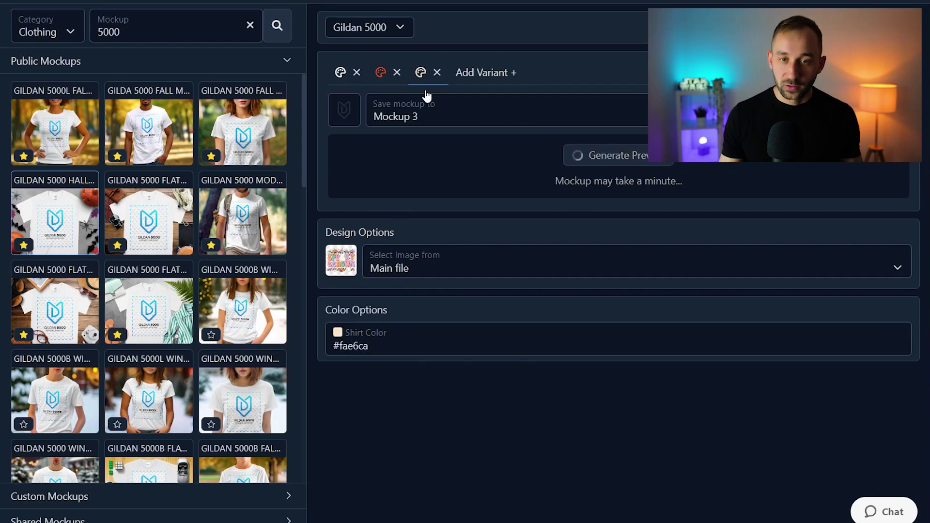
Examine the generated previews of the white, orange and sand shirt variants of the Halloween mockup.
left_click(338, 75)
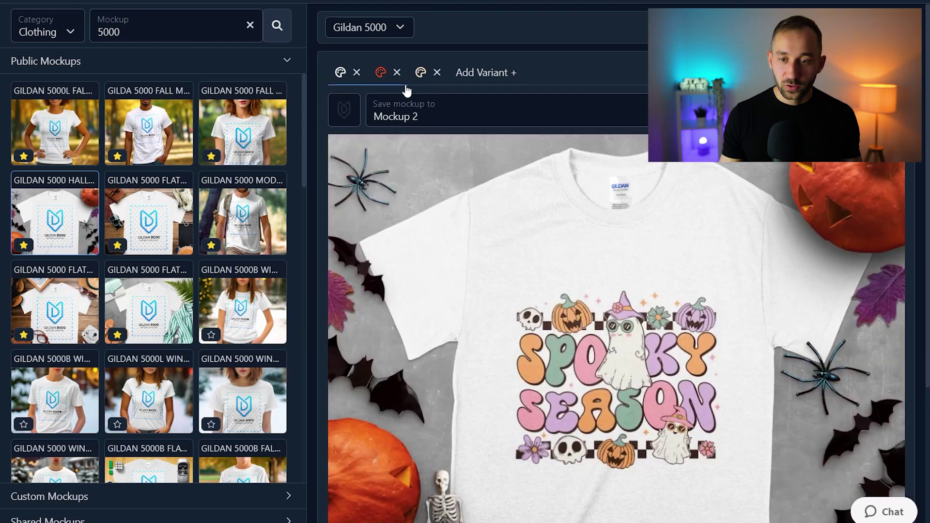
scroll(581, 203, "down", 1)
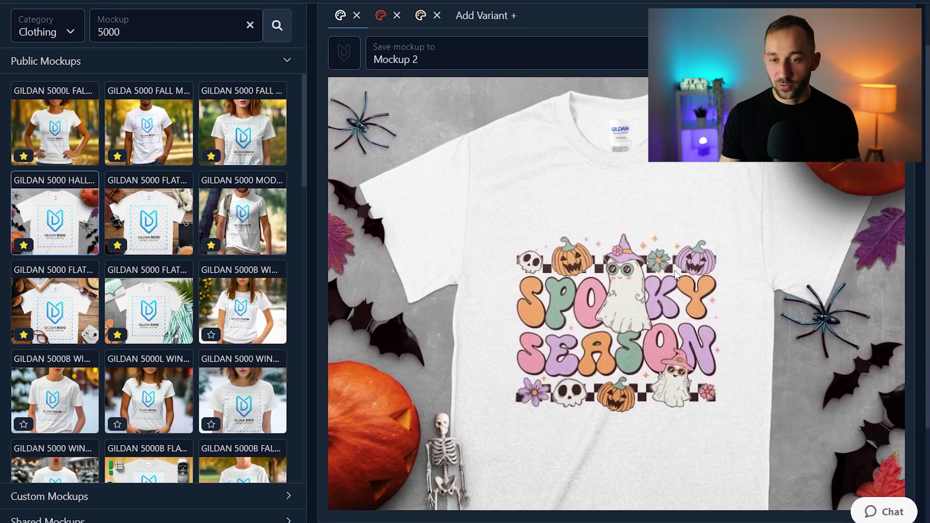
scroll(559, 204, "down", 1)
scroll(483, 152, "up", 2)
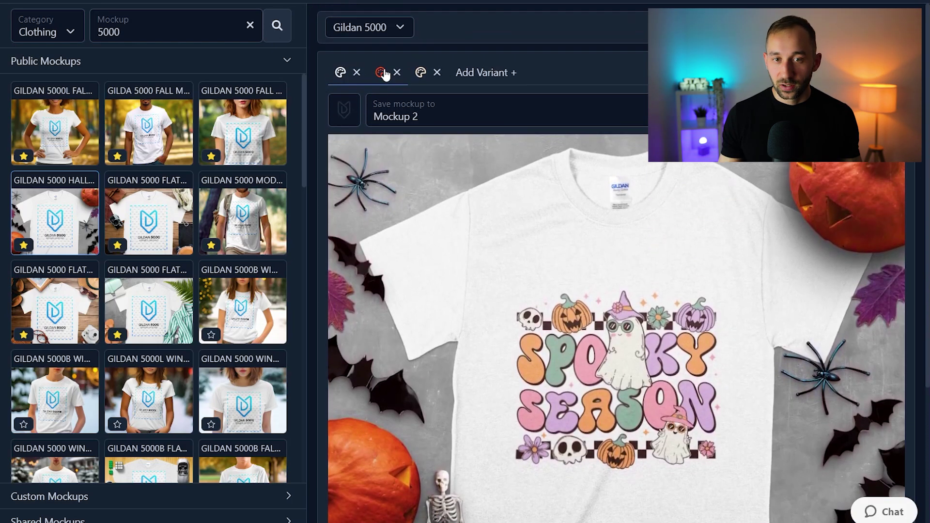
left_click(380, 72)
left_click(421, 72)
left_click(380, 72)
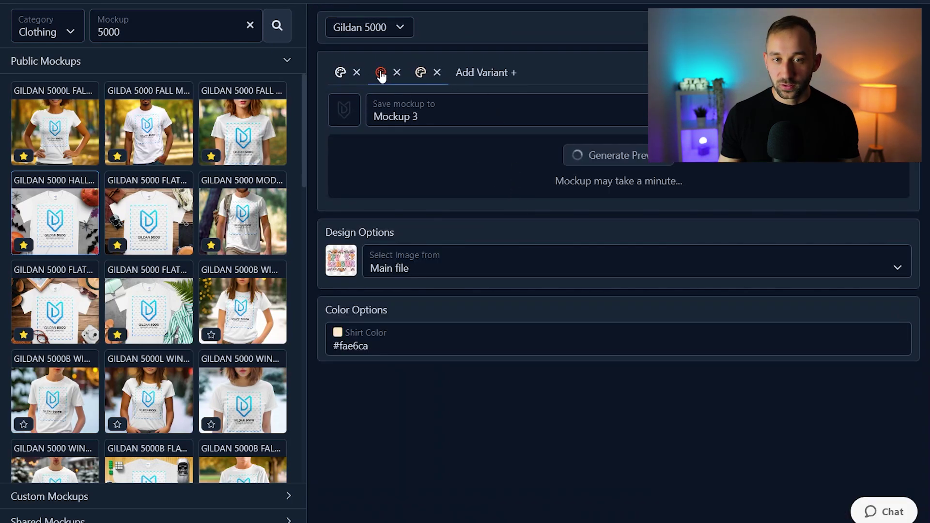
scroll(617, 268, "down", 2)
scroll(617, 269, "down", 1)
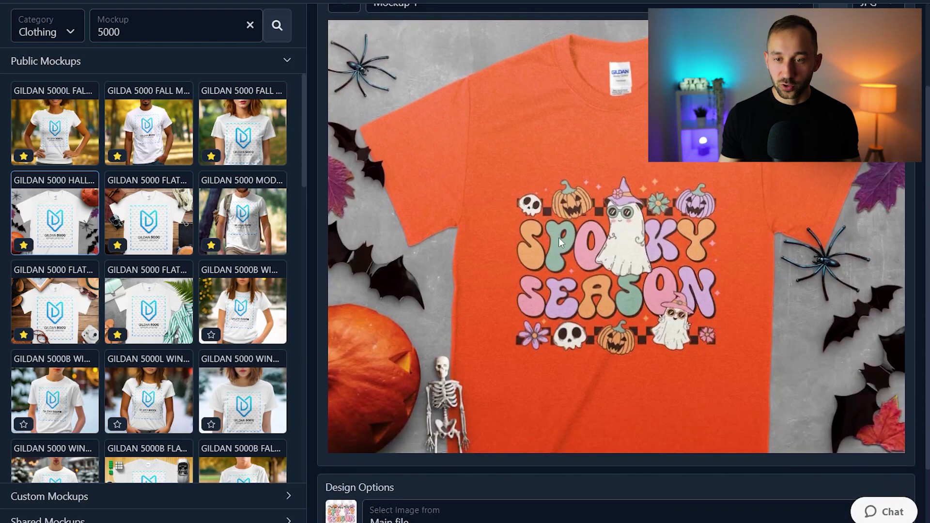
scroll(592, 271, "up", 3)
left_click(419, 74)
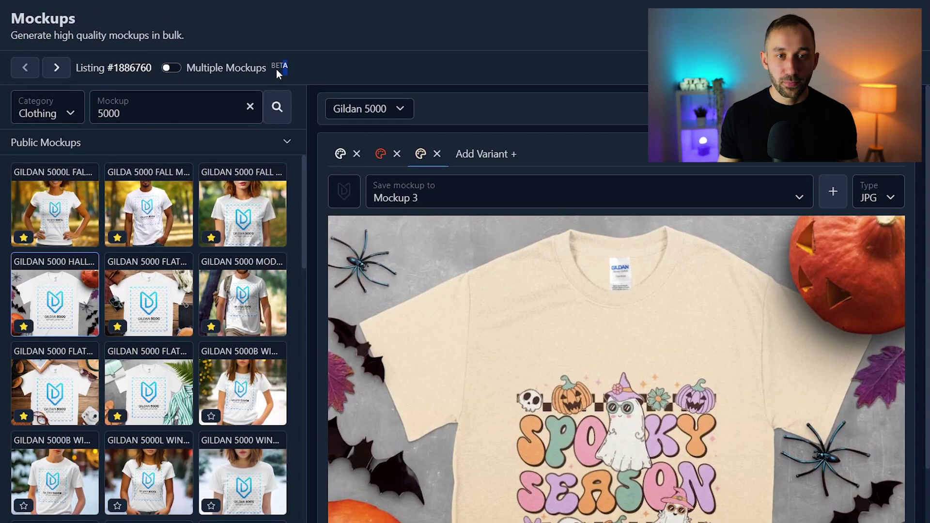
Turn on Multiple Mockups and add the man's and the short-sleeved woman's Gildan 5000 fall mockups with the star to the selection.
left_click_drag(278, 74, 188, 66)
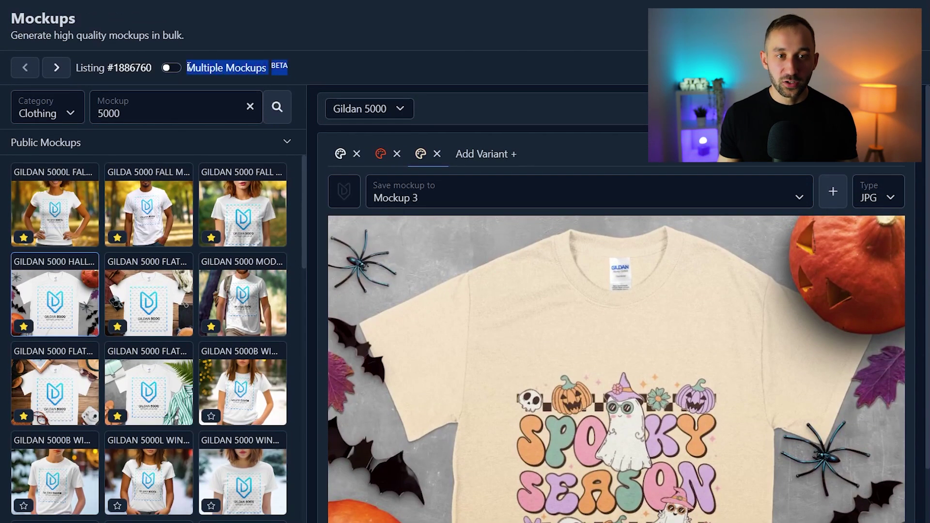
left_click(187, 68)
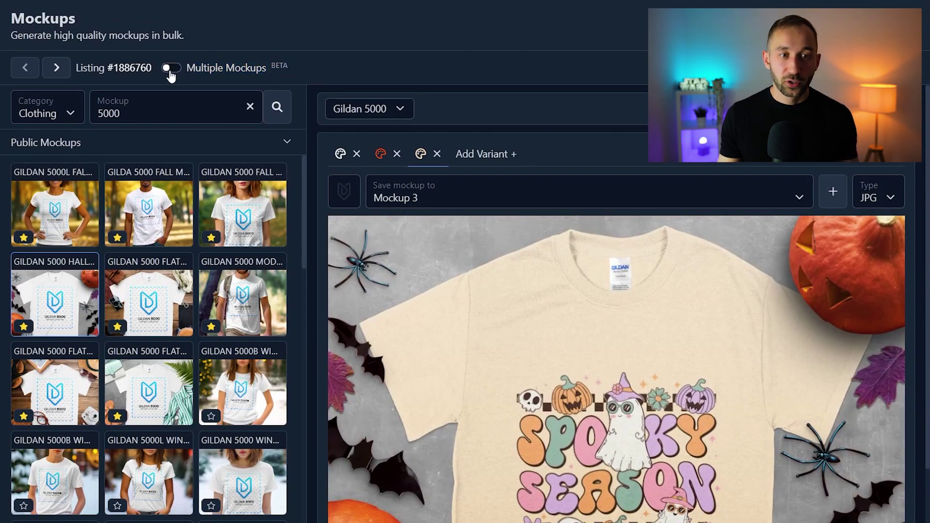
left_click(169, 69)
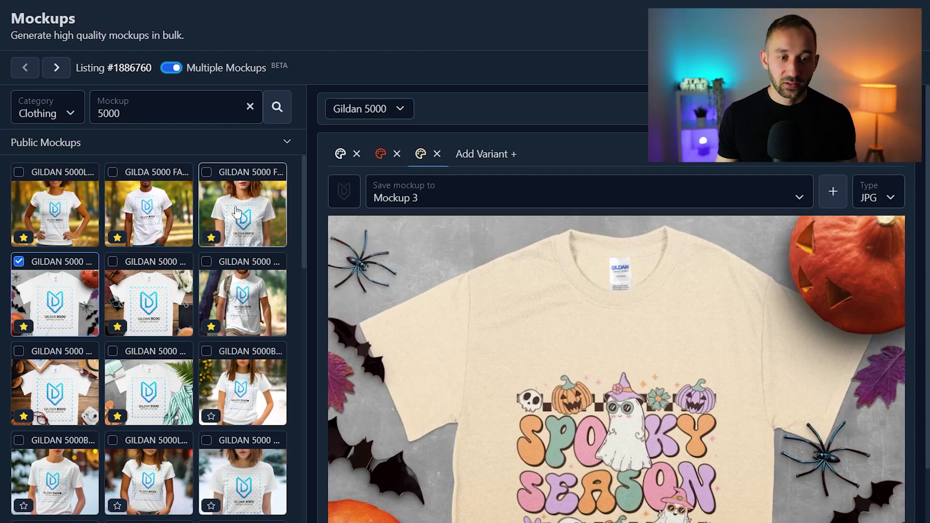
left_click(112, 173)
left_click(207, 172)
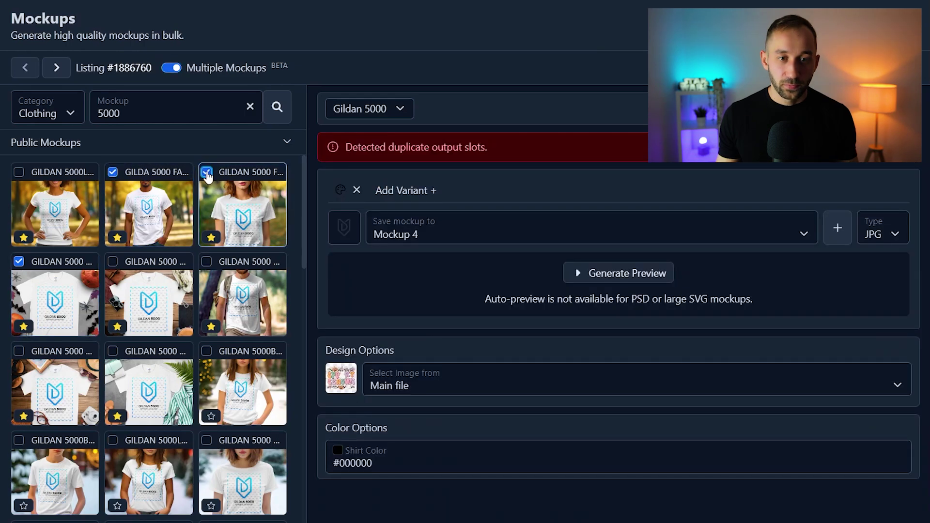
Save the man's fall mockup to Mockup 4 and the woman's fall mockup to Mockup 5.
left_click(131, 175)
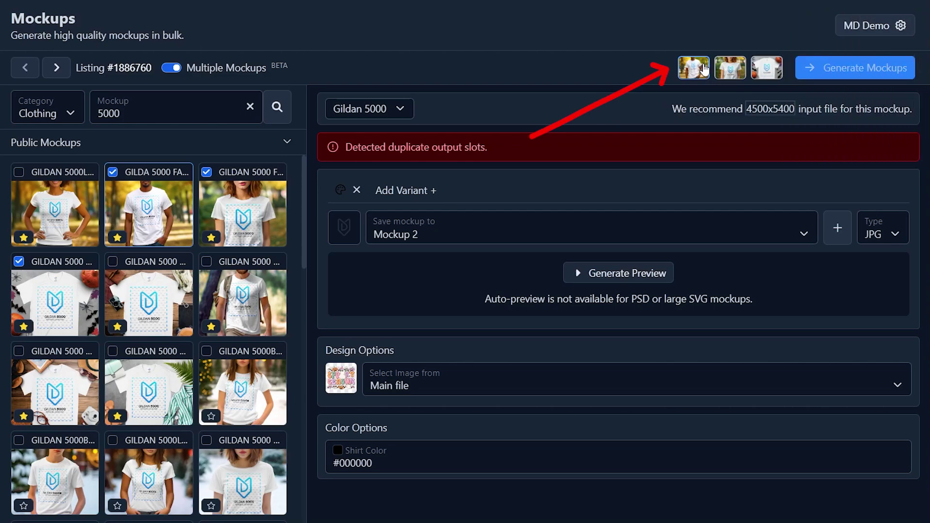
left_click(411, 234)
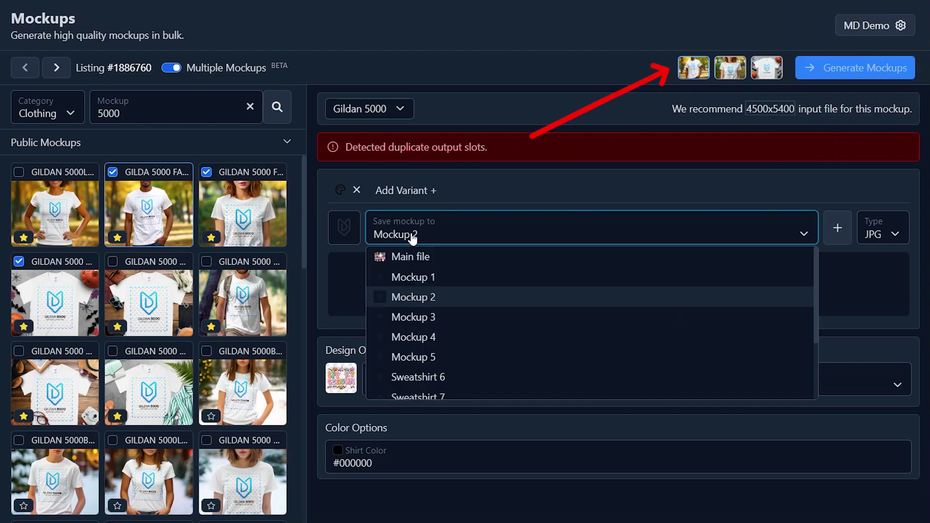
left_click(429, 337)
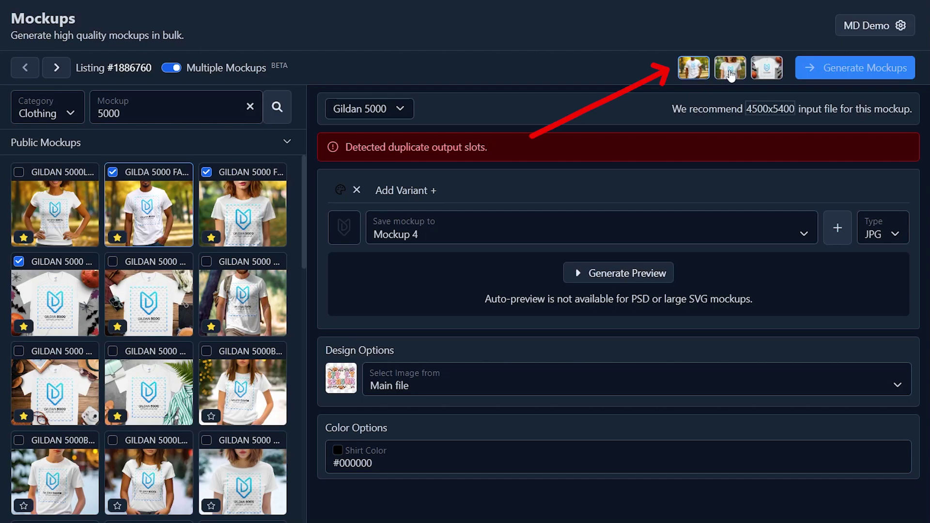
left_click(472, 244)
left_click(441, 359)
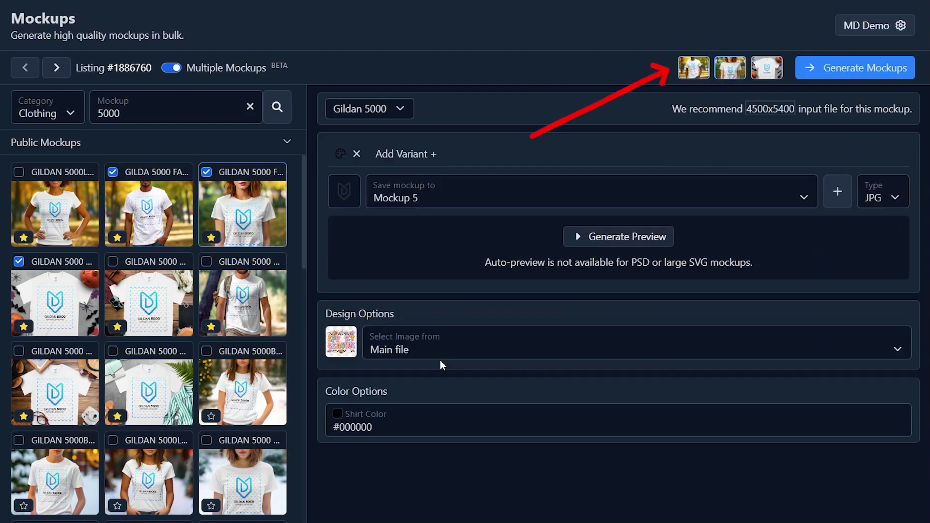
Check which output slot each color variant of the Halloween mockup is saved to.
left_click(766, 68)
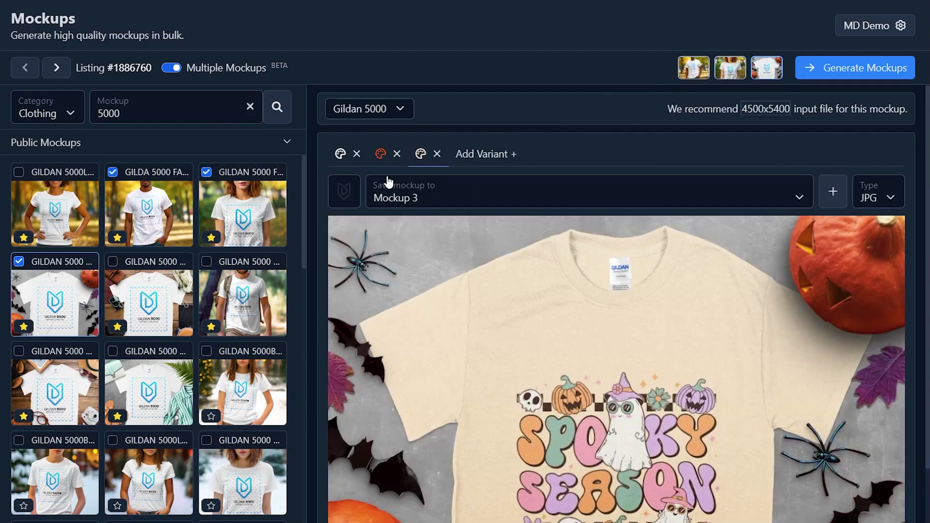
left_click(383, 156)
left_click(338, 153)
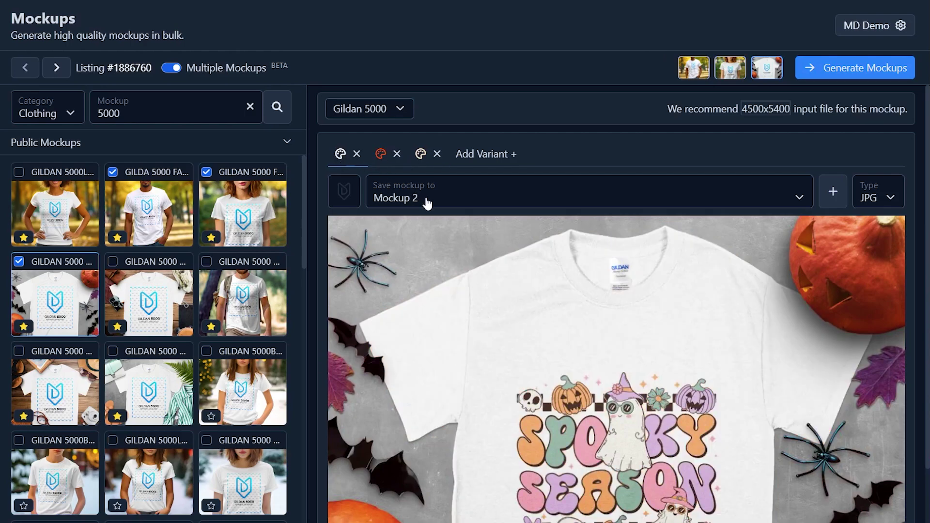
left_click(381, 159)
left_click(421, 156)
Set the shirt color of the man's fall mockup to white (#ffffff).
left_click(681, 70)
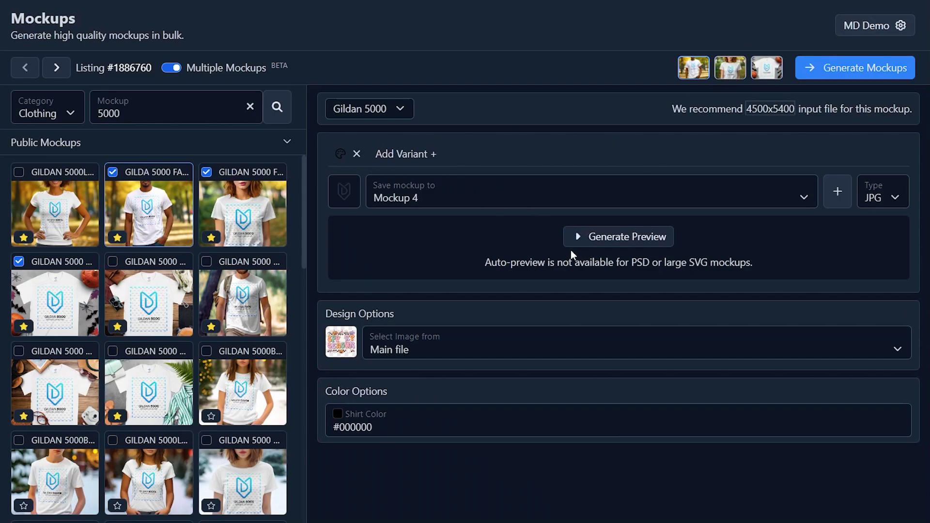
left_click(355, 424)
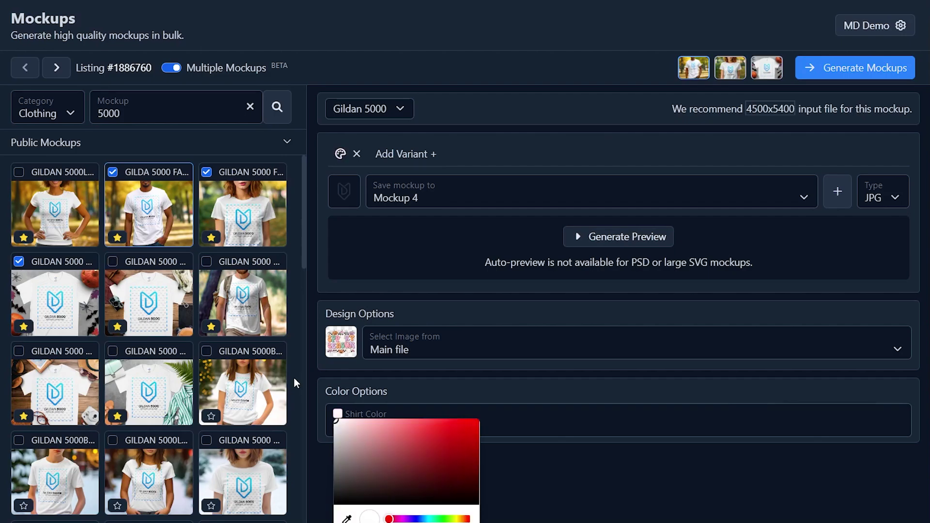
left_click(486, 390)
left_click(403, 426)
key("ctrl+a")
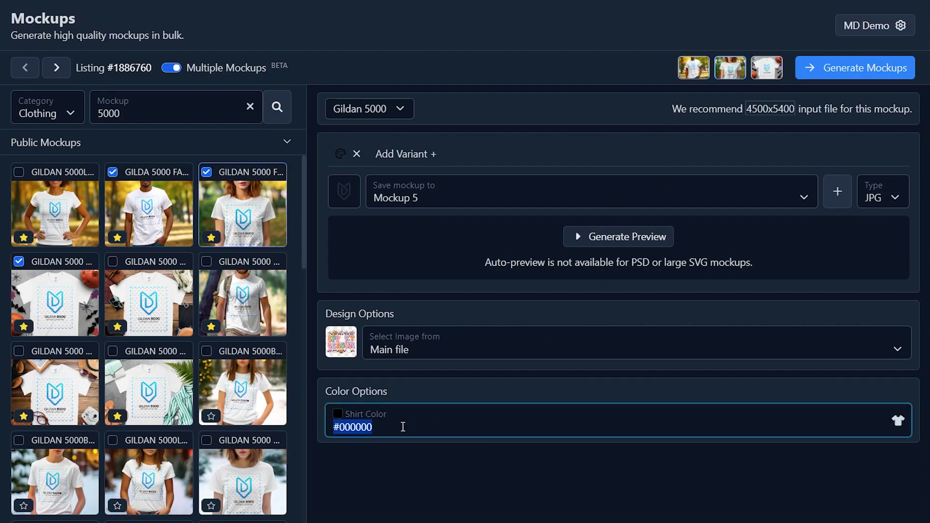
type("sand")
key("ctrl+a")
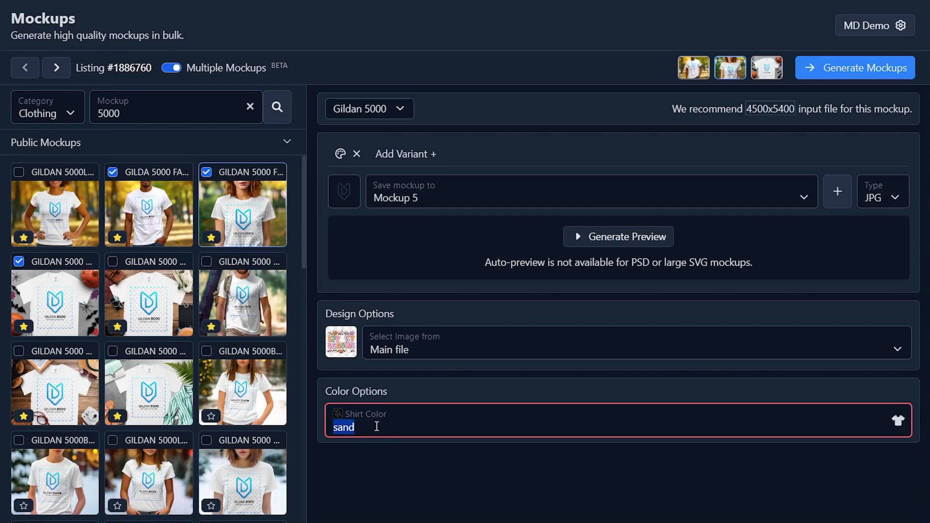
key("BackSpace")
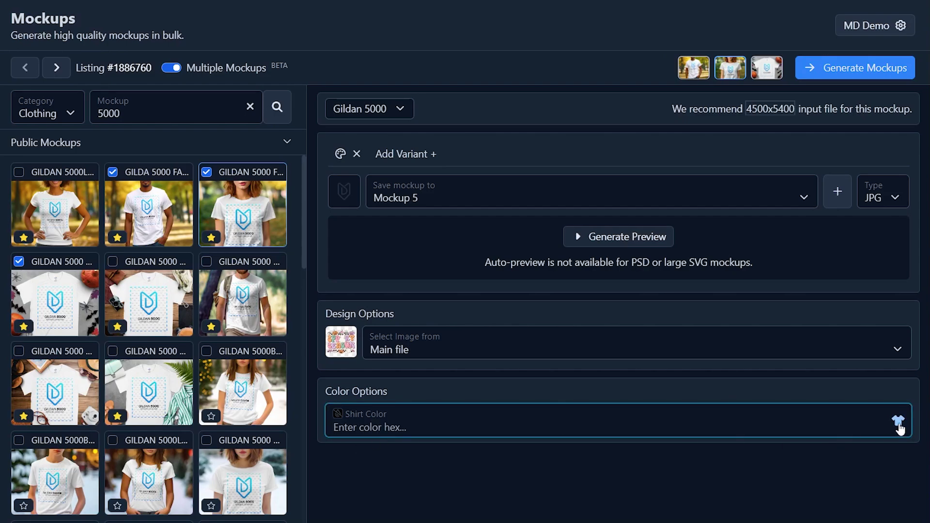
Set the shirt color of the woman's fall mockup to MyDesigns / Sand from the product colors.
left_click(898, 424)
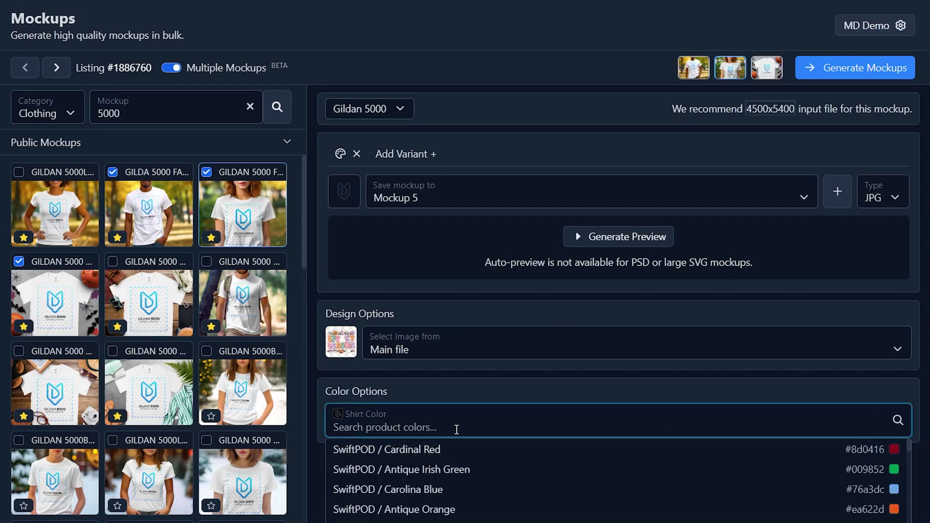
type("sand")
left_click(415, 448)
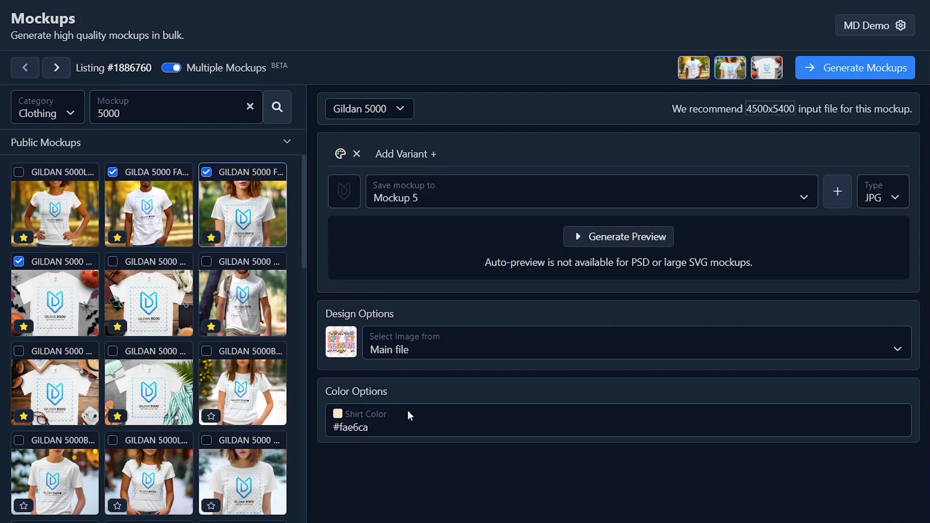
Go back through the selected mockups and look over the Halloween mockup's color variants.
left_click(730, 68)
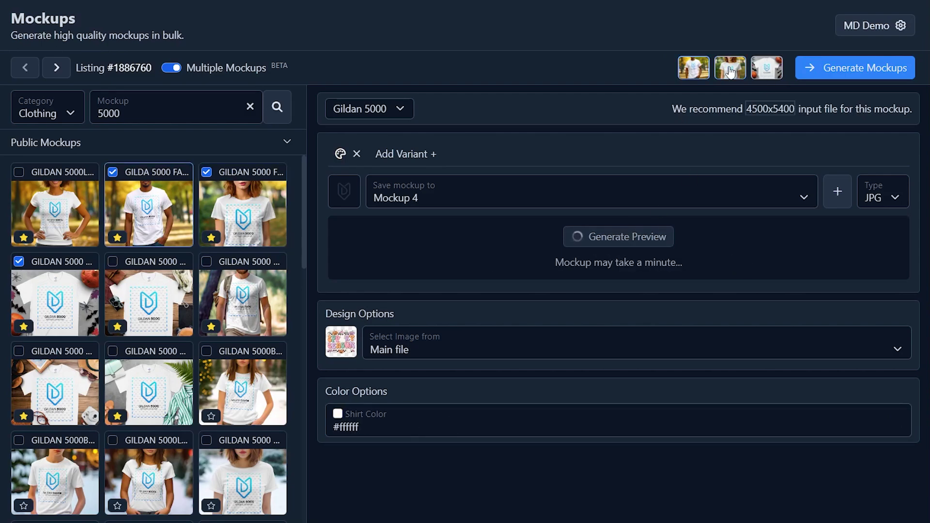
left_click(766, 68)
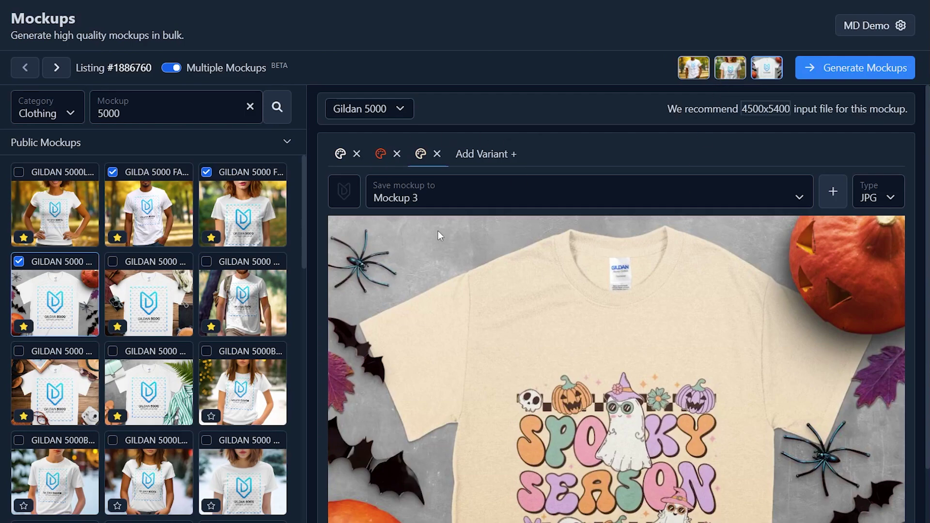
scroll(461, 226, "down", 3)
scroll(461, 225, "up", 3)
left_click(387, 160)
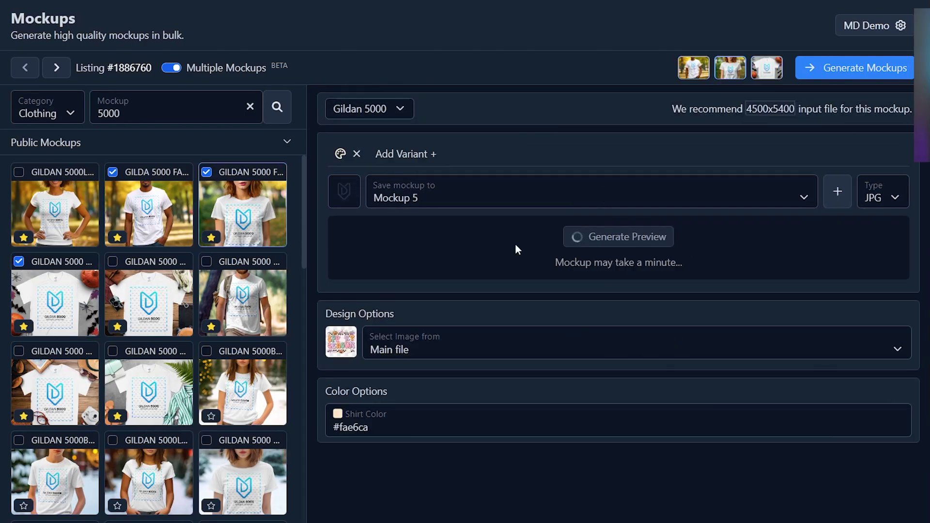
Search the mockups for 18000 and add the first Gildan 18000 sweatshirt mockup to the selection.
double_click(147, 116)
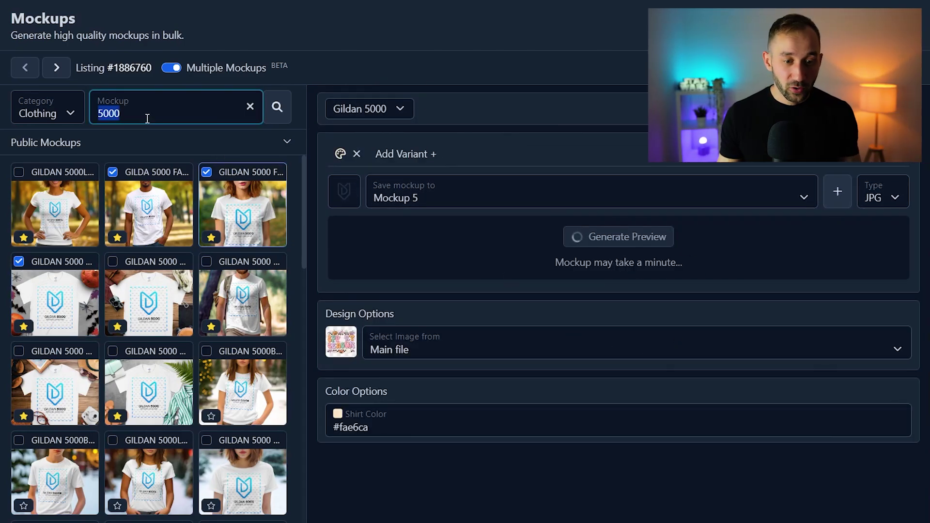
type("18000")
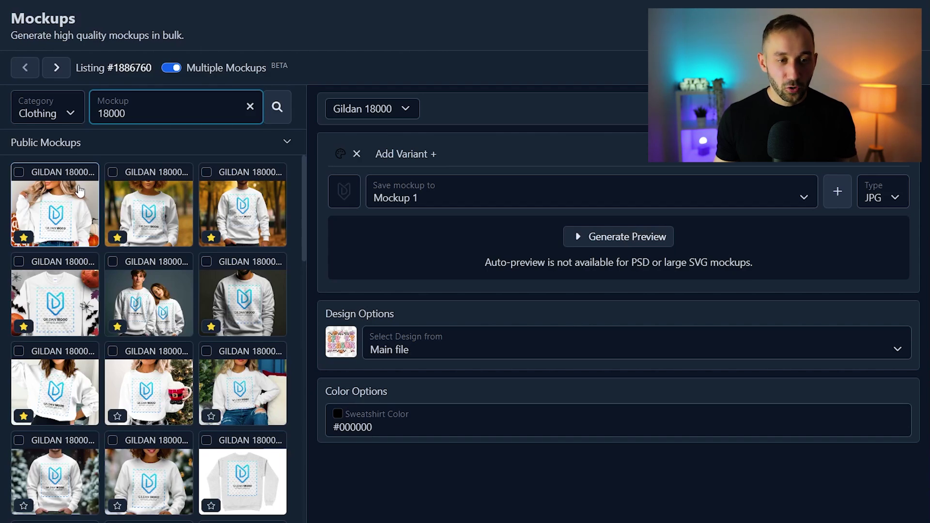
left_click(18, 172)
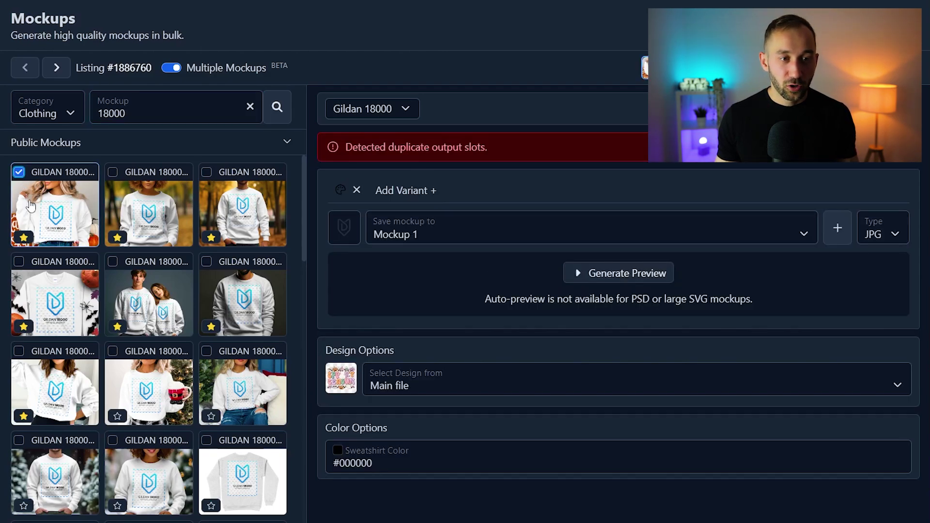
Save the selected Gildan 18000 sweatshirt mockup to the Sweatshirt 6 slot.
left_click(414, 235)
scroll(466, 359, "down", 2)
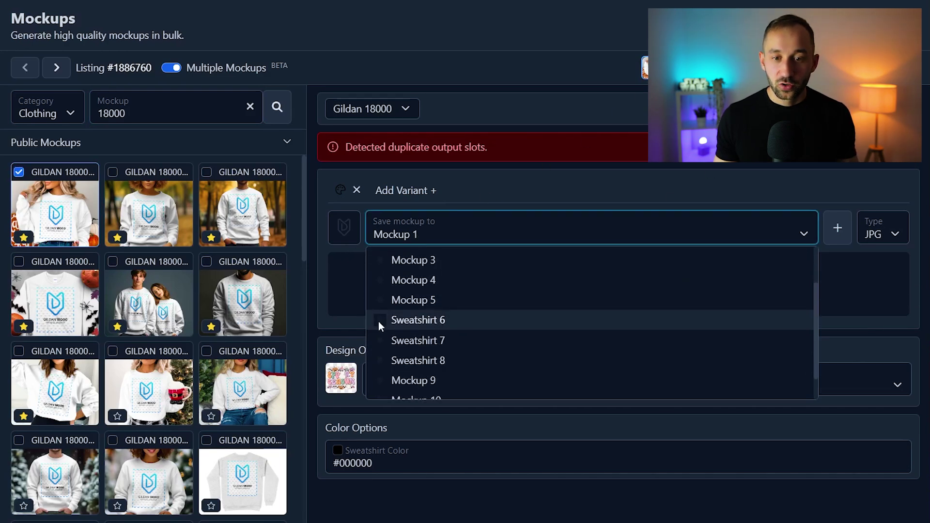
left_click(454, 320)
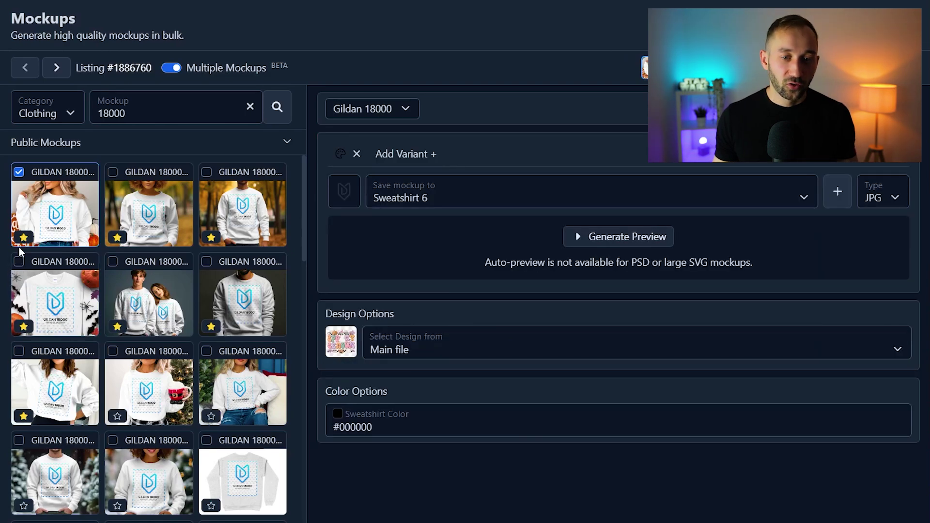
Color the Sweatshirt 6 mockup white and add the flat-lay Halloween Gildan 18000 sweatshirt mockup in Sand (#fae6ca).
left_click(337, 415)
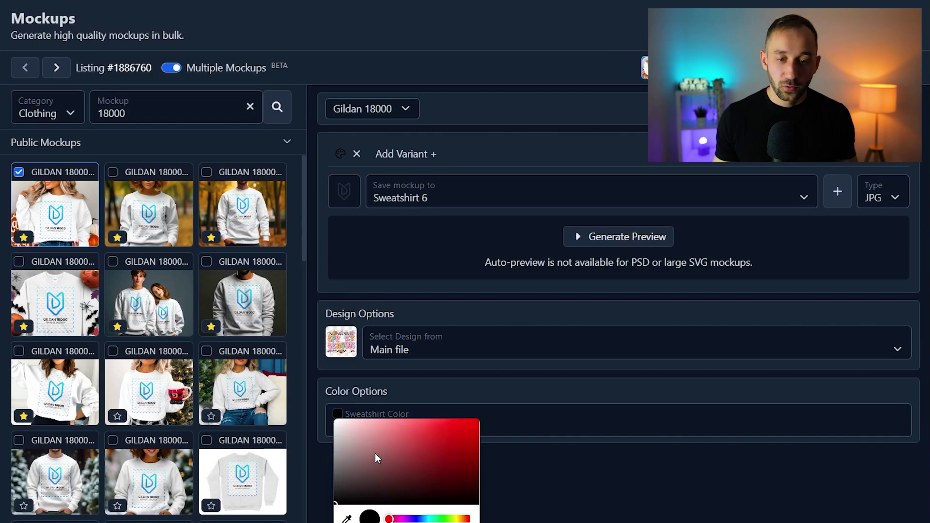
left_click_drag(375, 453, 322, 389)
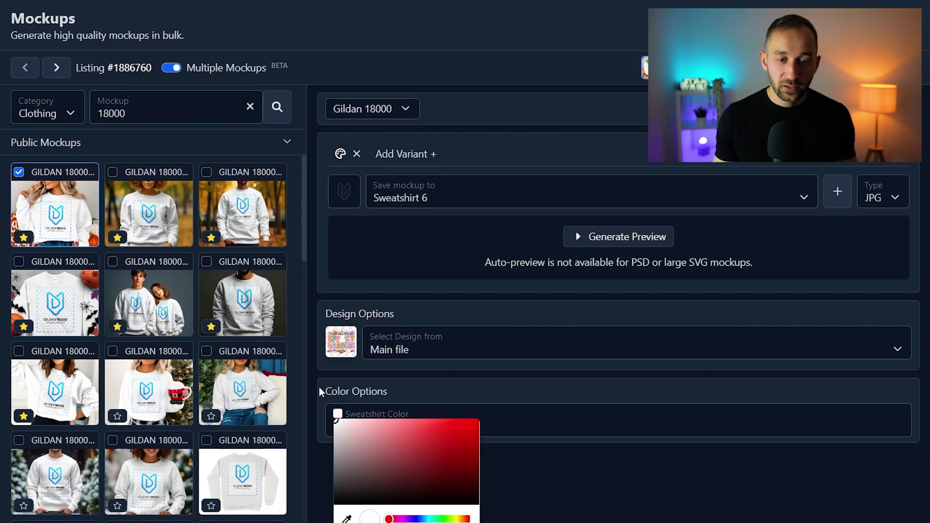
left_click(18, 263)
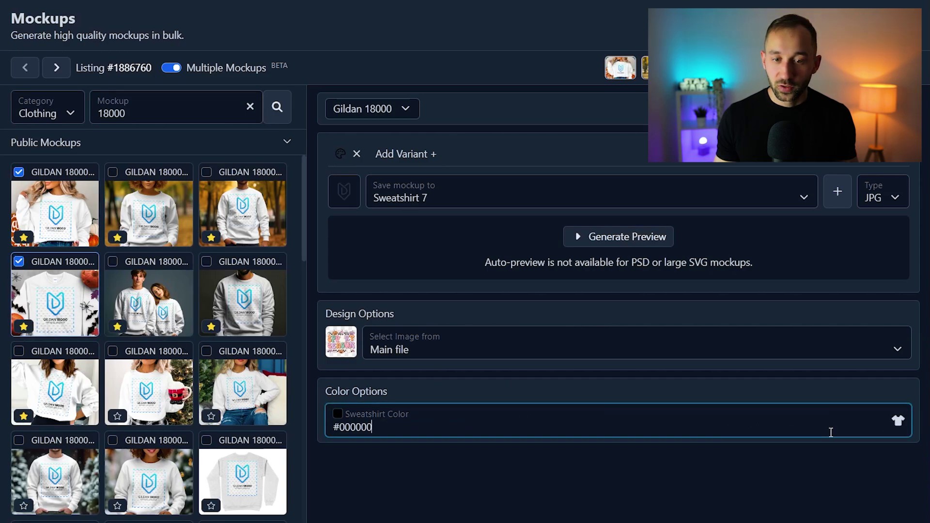
left_click(897, 421)
type("sand")
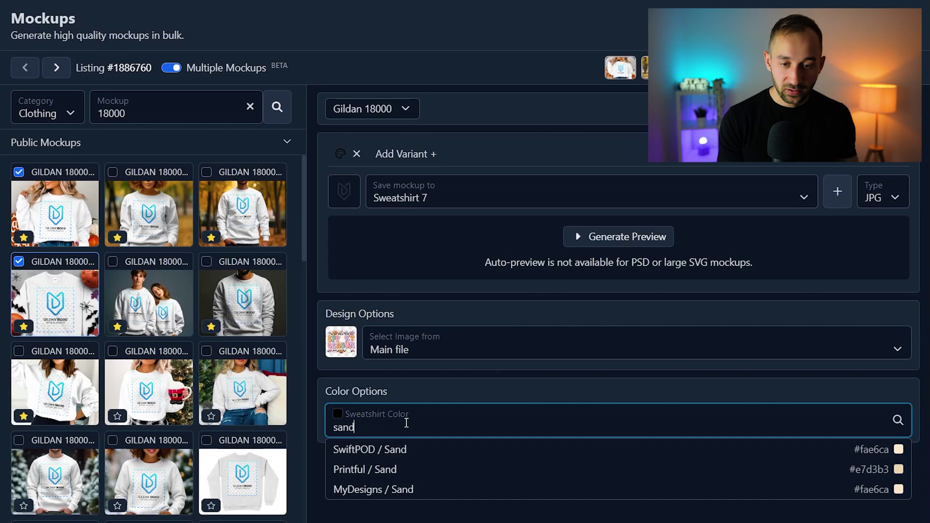
key("Return")
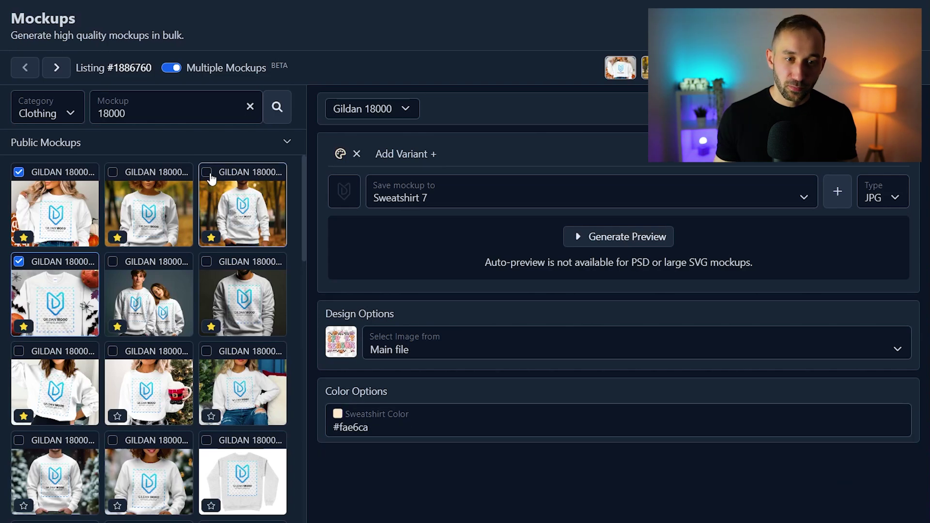
Add the man's fall Gildan 18000 sweatshirt mockup and set its sweatshirt color to MyDesigns / SPORT GREY.
left_click(210, 175)
left_click(384, 426)
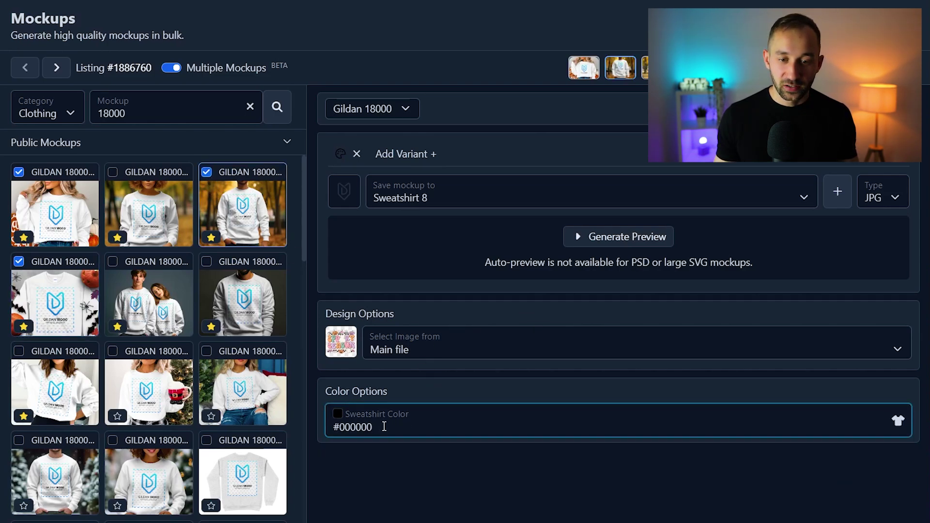
left_click(898, 420)
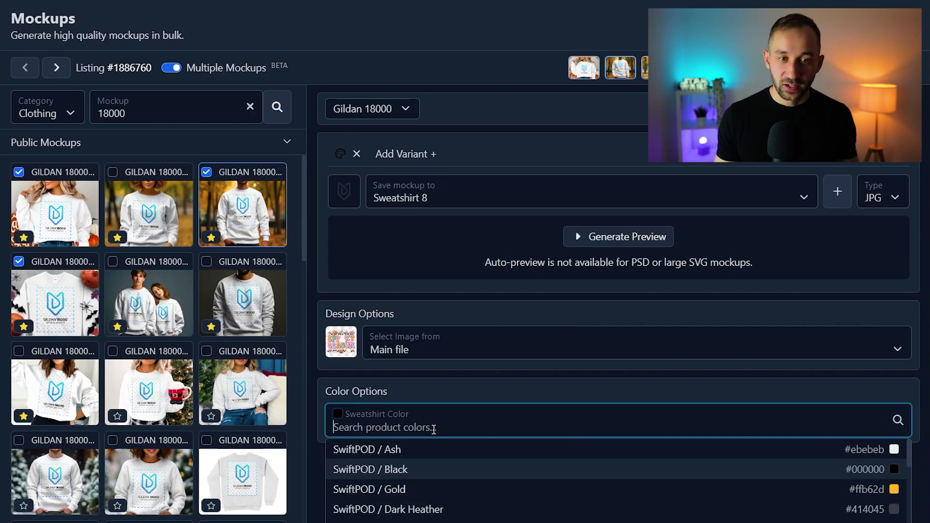
type("orange")
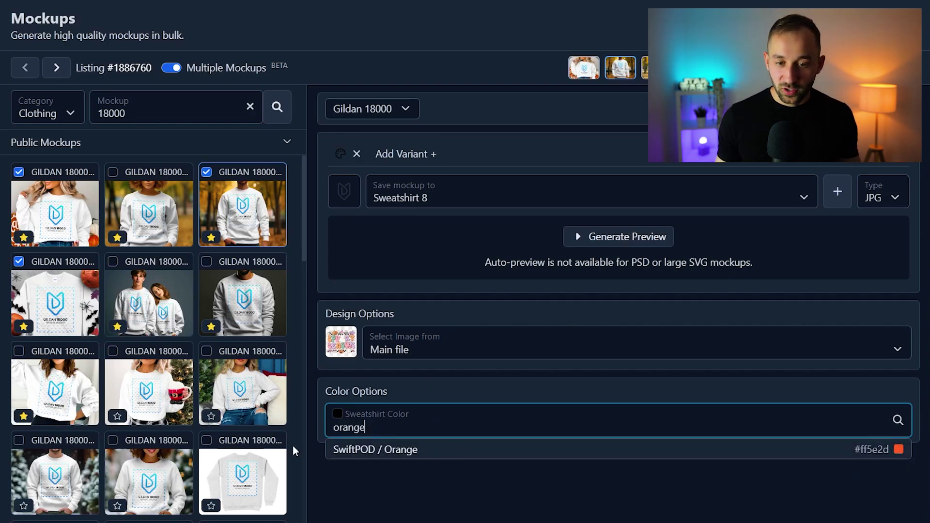
double_click(363, 431)
type("grey")
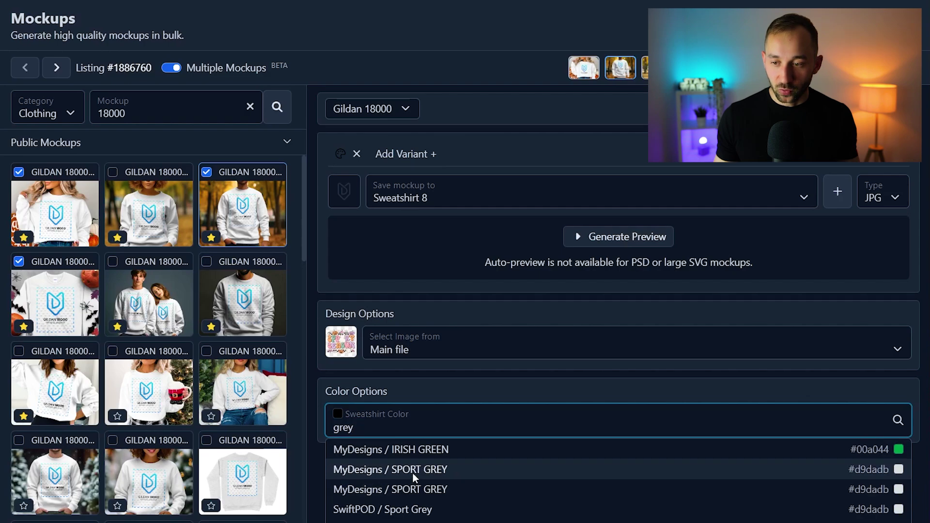
left_click(441, 471)
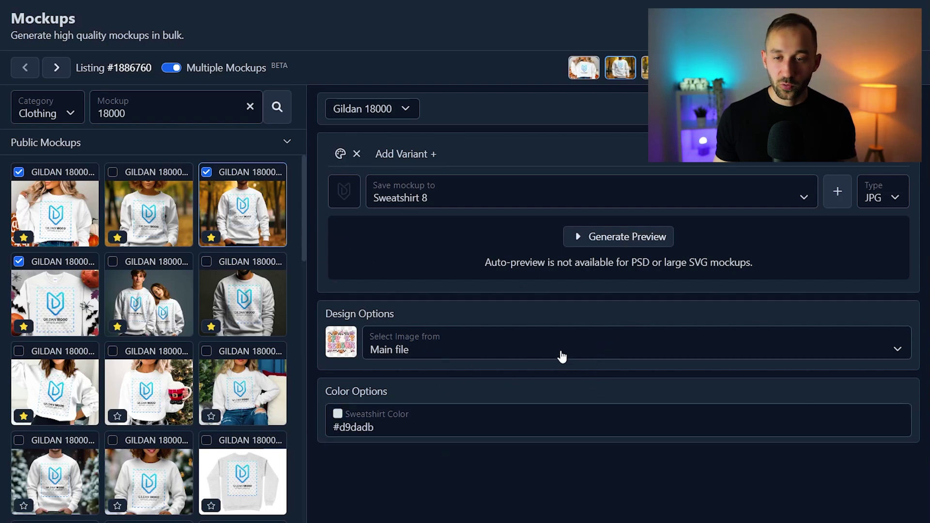
Request a preview of the sweatshirt mockup, and generate all selected mockups for the listings, confirming the action.
left_click(627, 238)
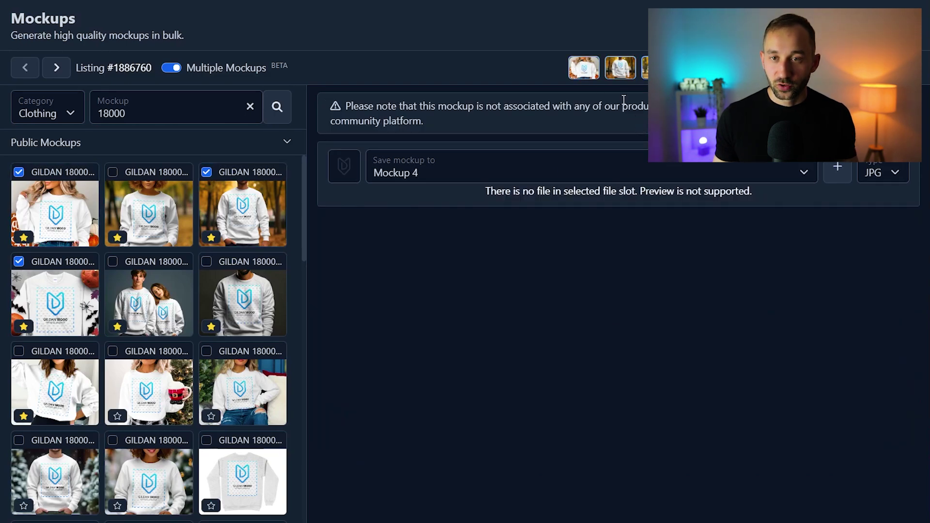
left_click(620, 72)
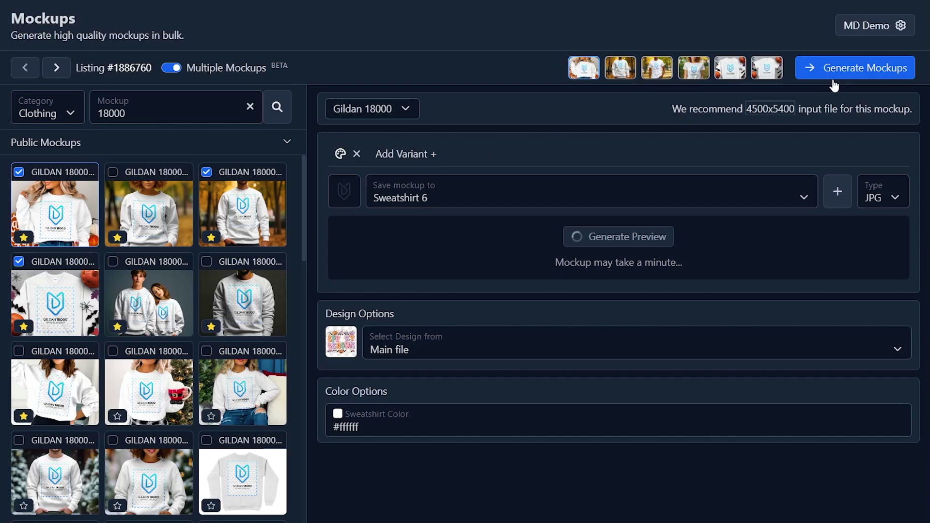
left_click(848, 79)
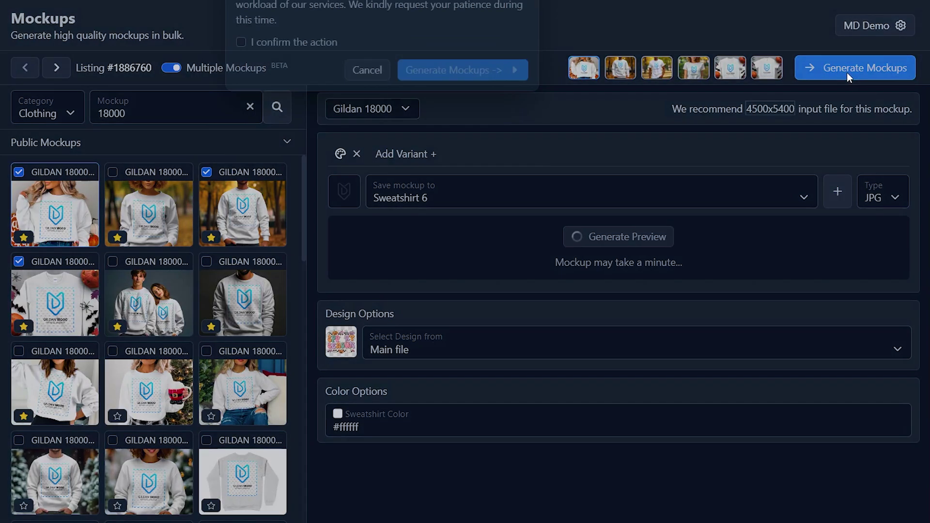
left_click(257, 134)
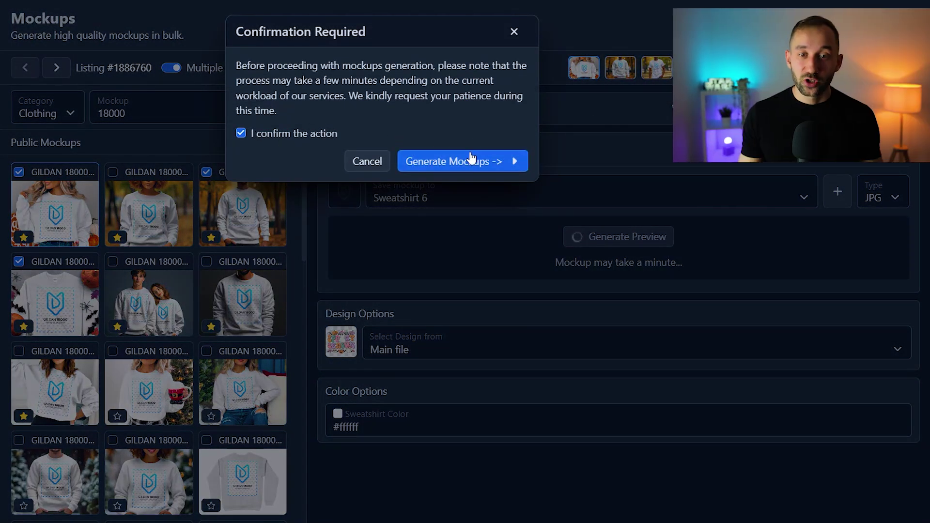
left_click(436, 161)
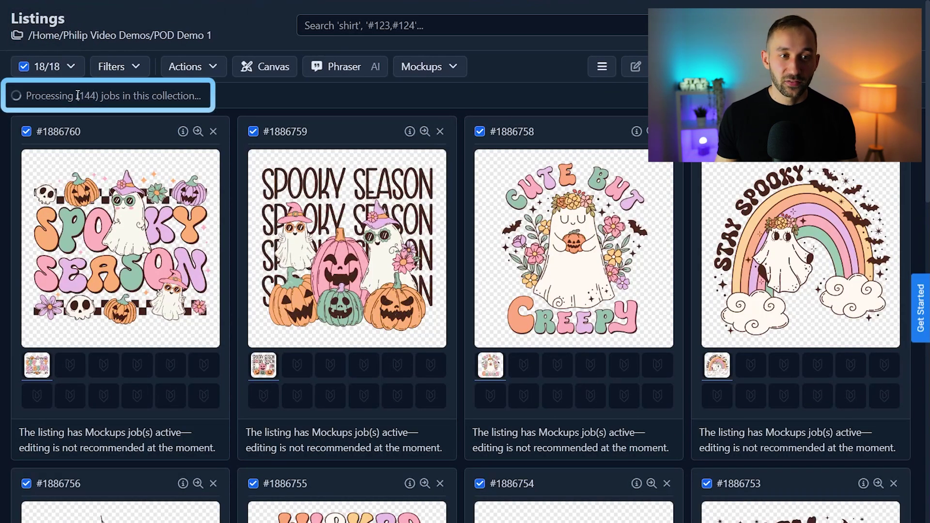
Check the progress of the mockup jobs, view the first generated shirt mockups and reload the listings page.
left_click_drag(78, 96, 99, 96)
left_click(100, 96)
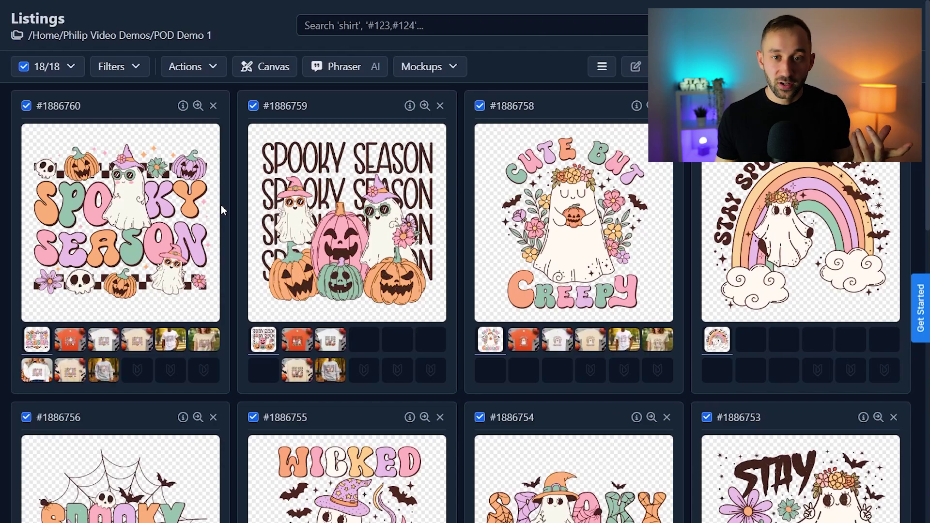
left_click(81, 345)
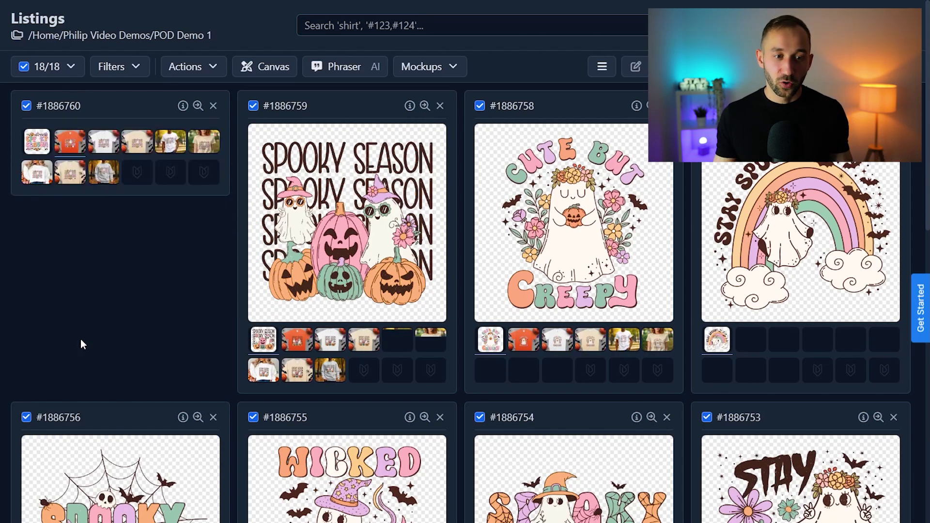
left_click(78, 154)
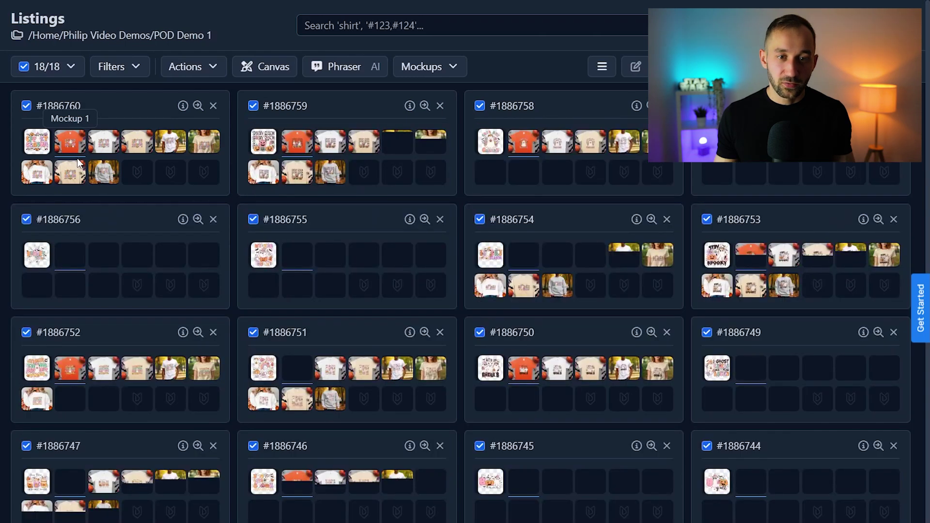
left_click(330, 142)
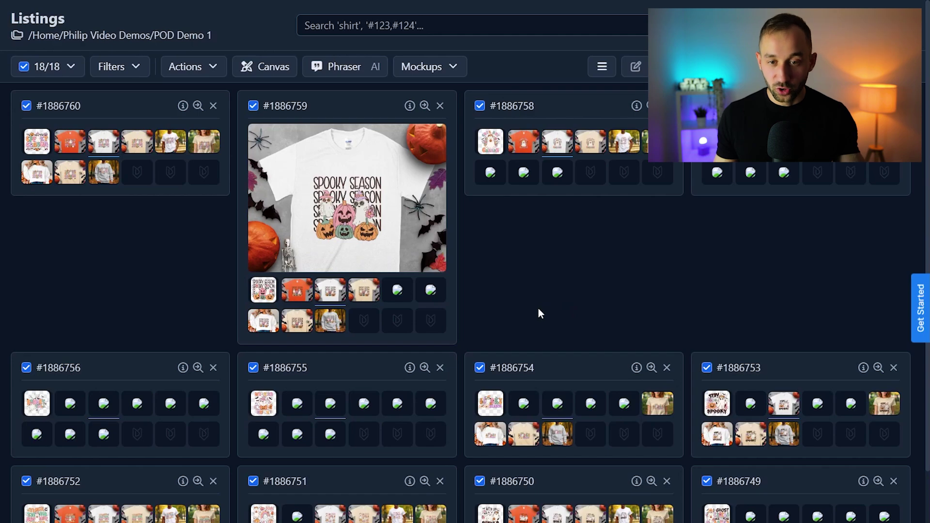
key("ctrl+r")
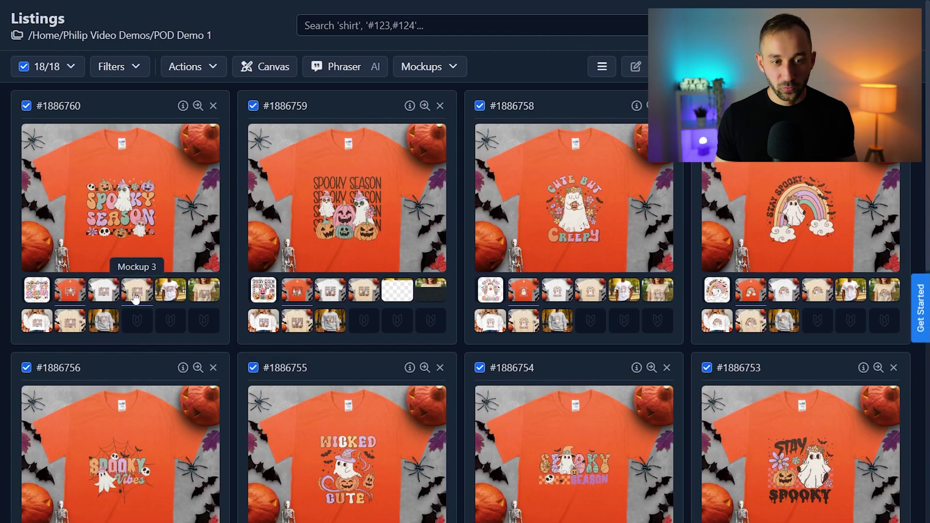
Look over the generated shirt and sweatshirt mockups across all listings, switching between the Mockup 2, Mockup 3, Sweatshirt 8 and Sweatshirt 6 slots.
left_click(104, 291)
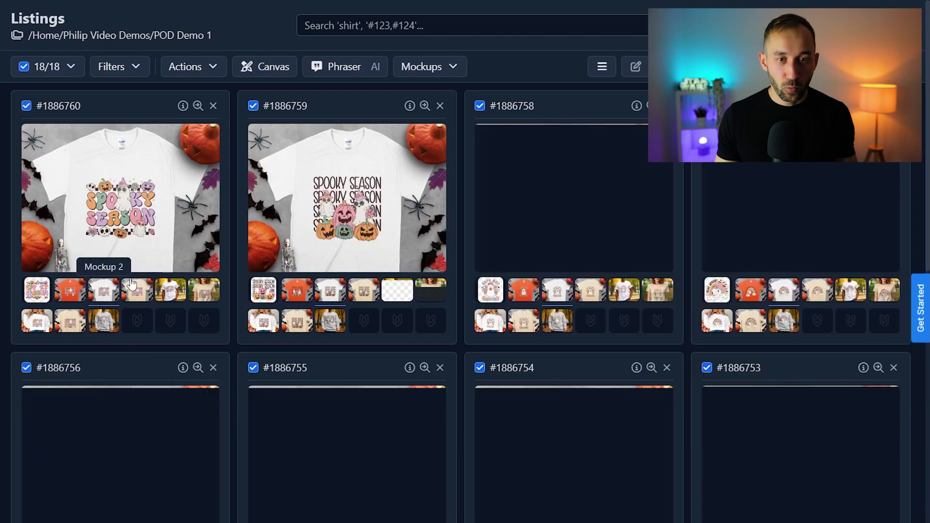
left_click(136, 291)
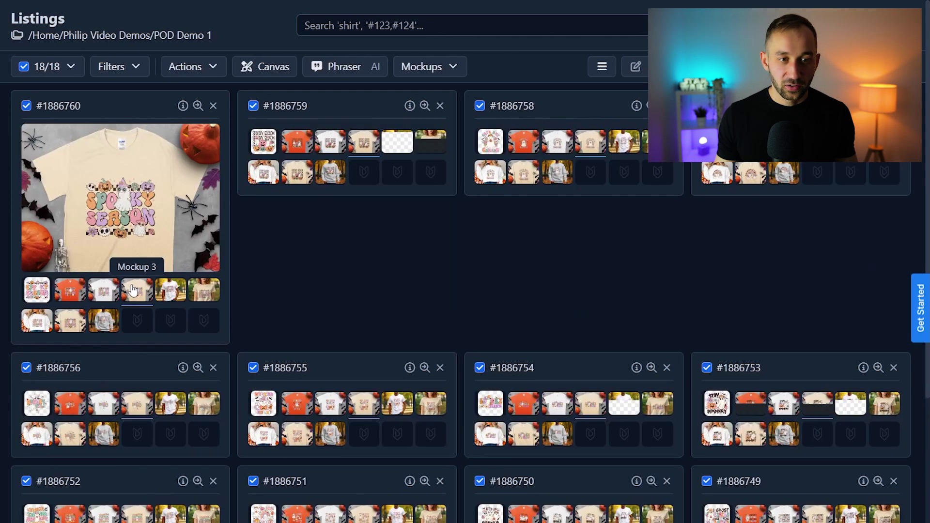
scroll(158, 309, "down", 10)
scroll(162, 317, "down", 8)
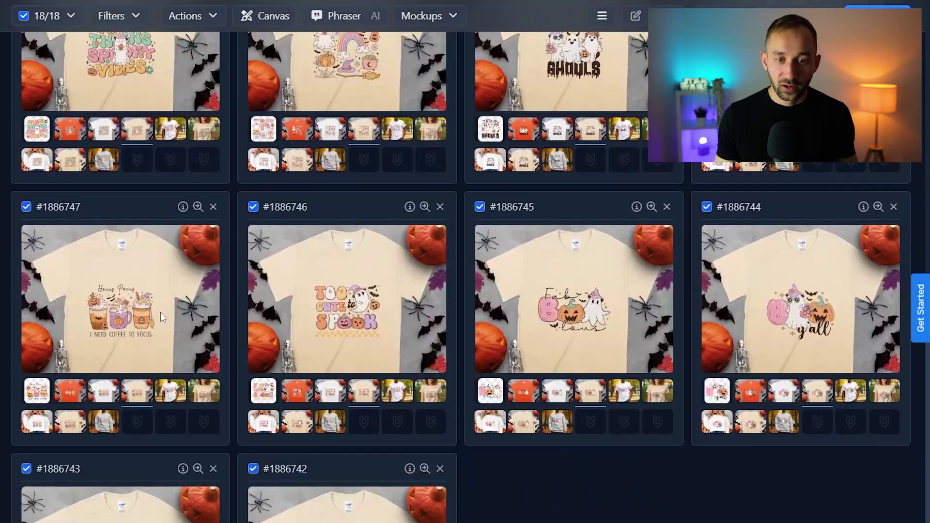
scroll(445, 470, "up", 6)
scroll(320, 455, "up", 3)
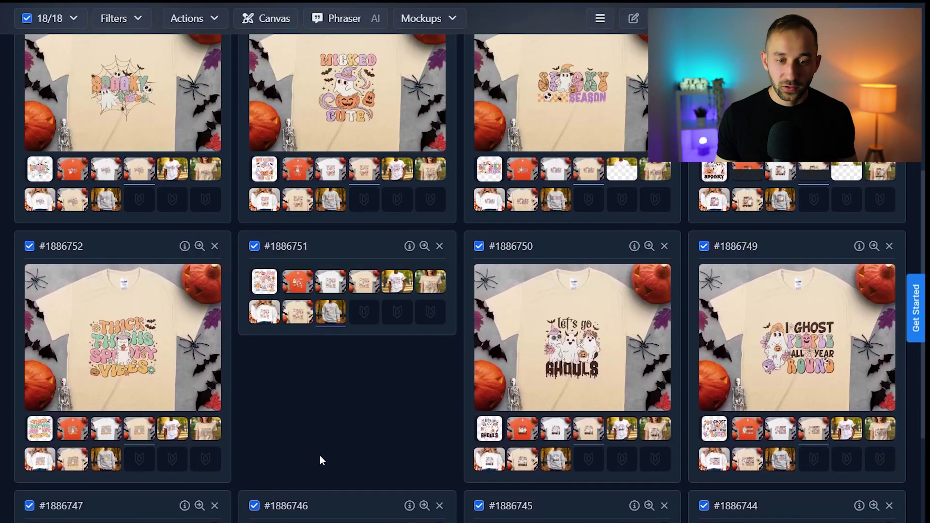
left_click(339, 456)
scroll(342, 463, "up", 2)
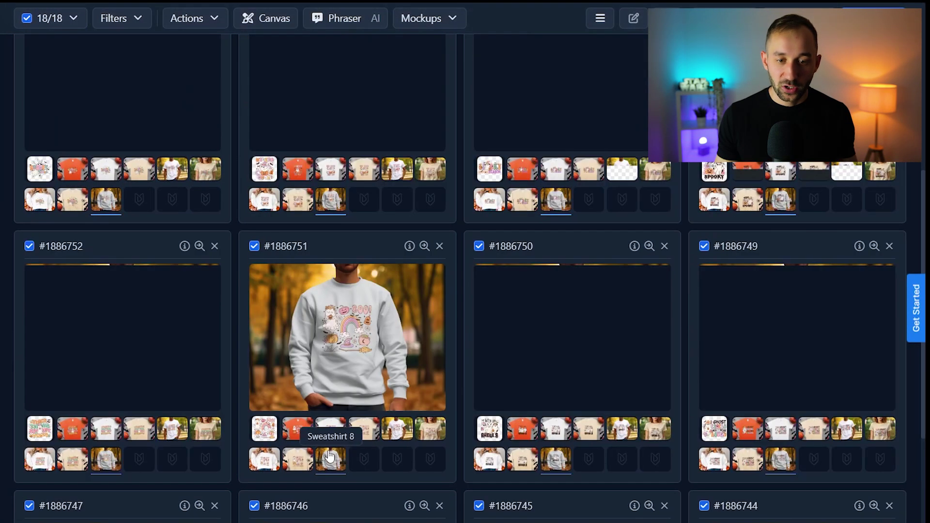
left_click(273, 460)
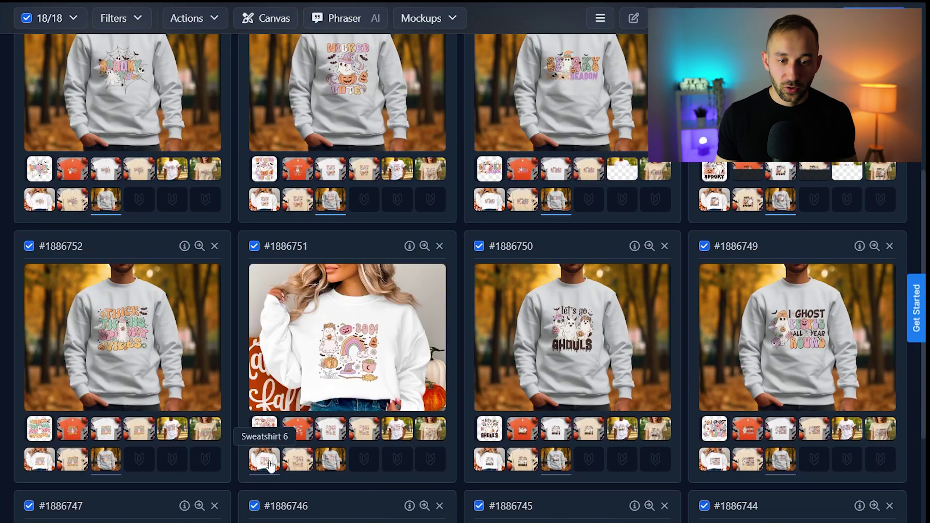
scroll(294, 420, "up", 4)
scroll(294, 420, "up", 3)
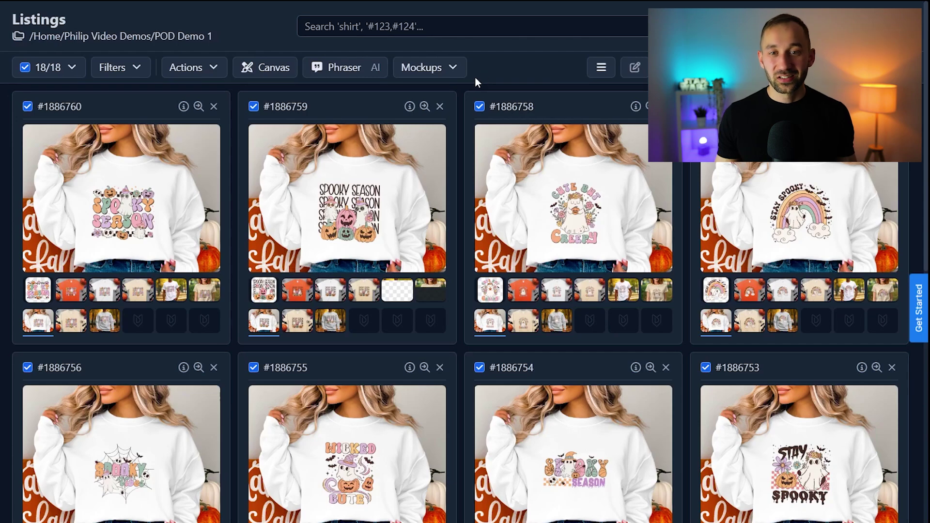
Start creating a video mockup for all the selected listings.
left_click(439, 69)
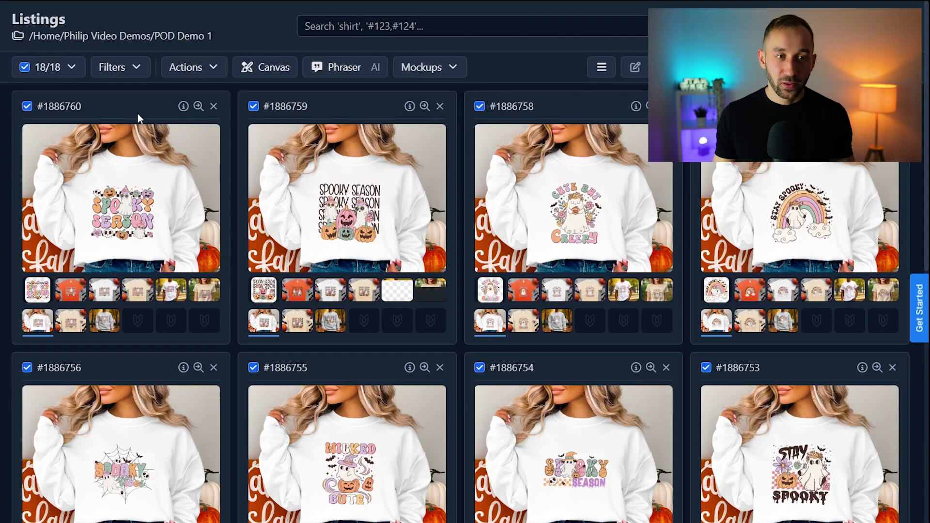
left_click(437, 73)
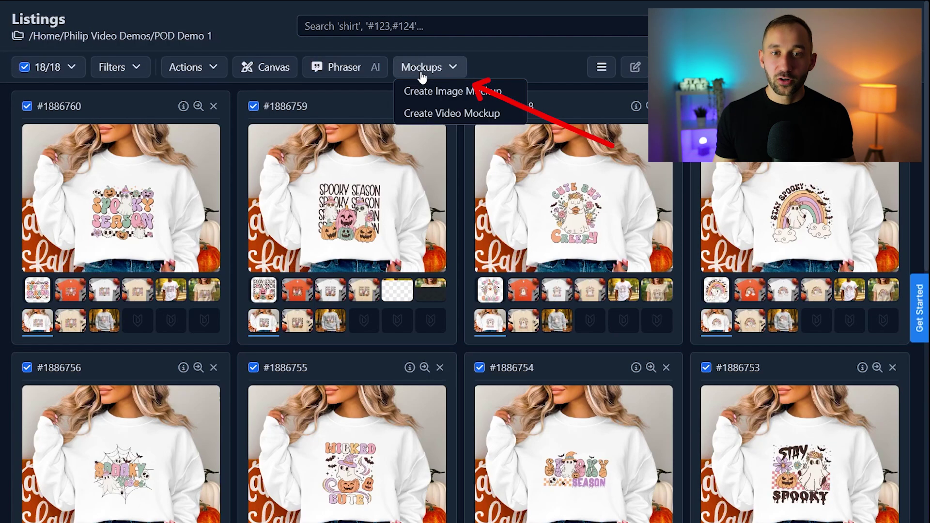
left_click(466, 115)
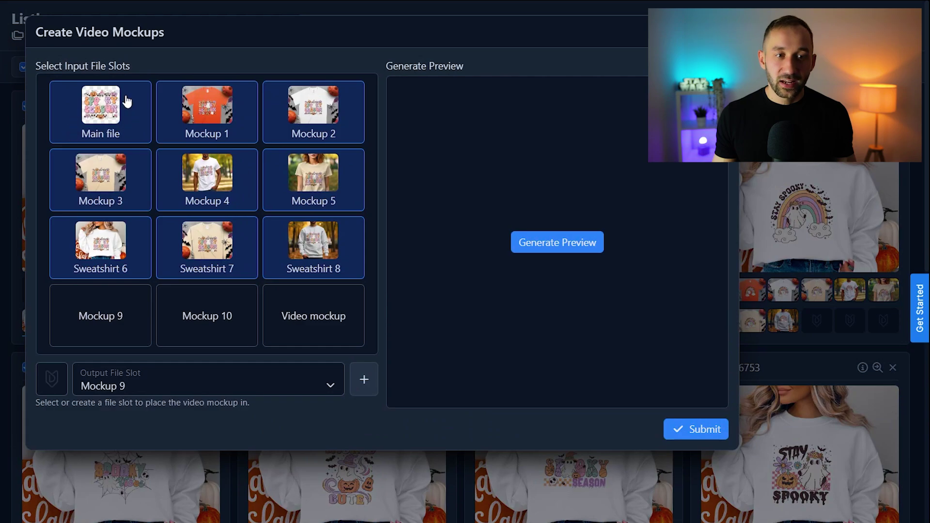
Exclude the Main file, Mockup 2, Mockup 3 and Sweatshirt 8 slots from the video mockup's input files.
left_click(115, 120)
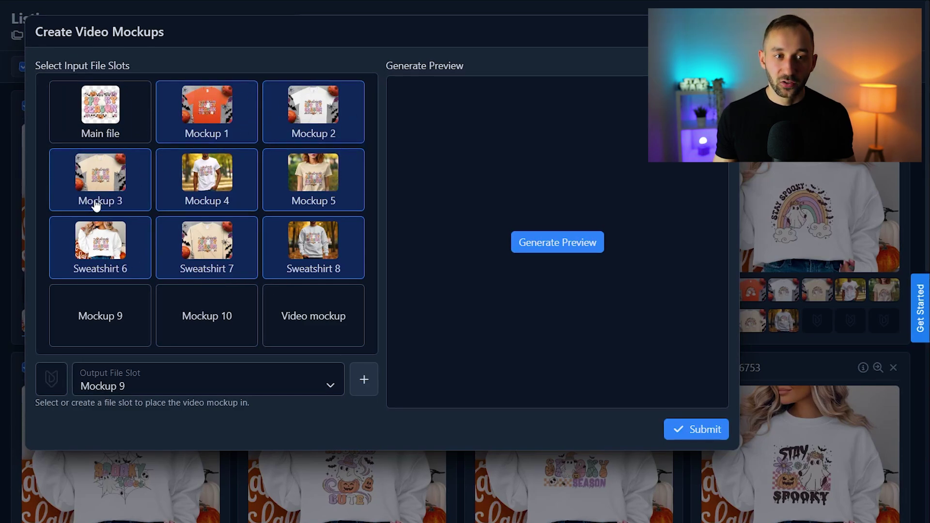
left_click(111, 191)
left_click(339, 120)
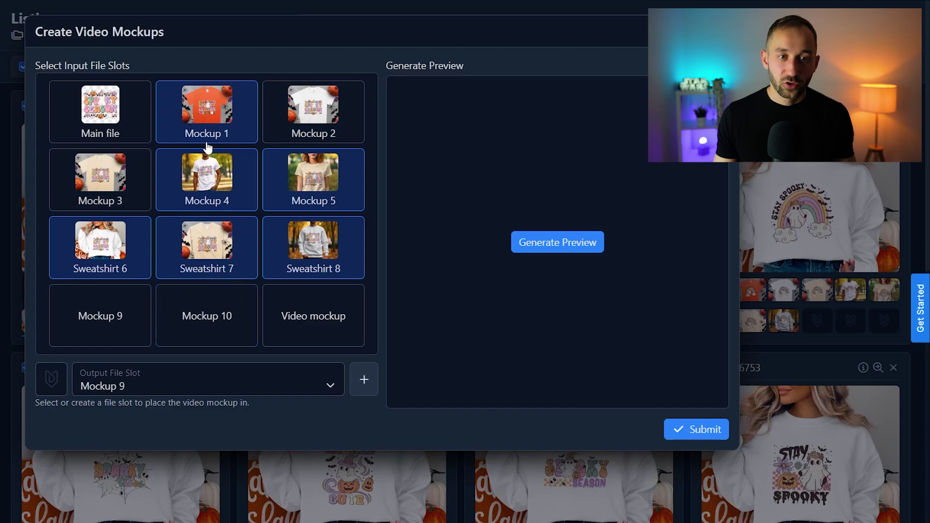
left_click(284, 267)
left_click(115, 180)
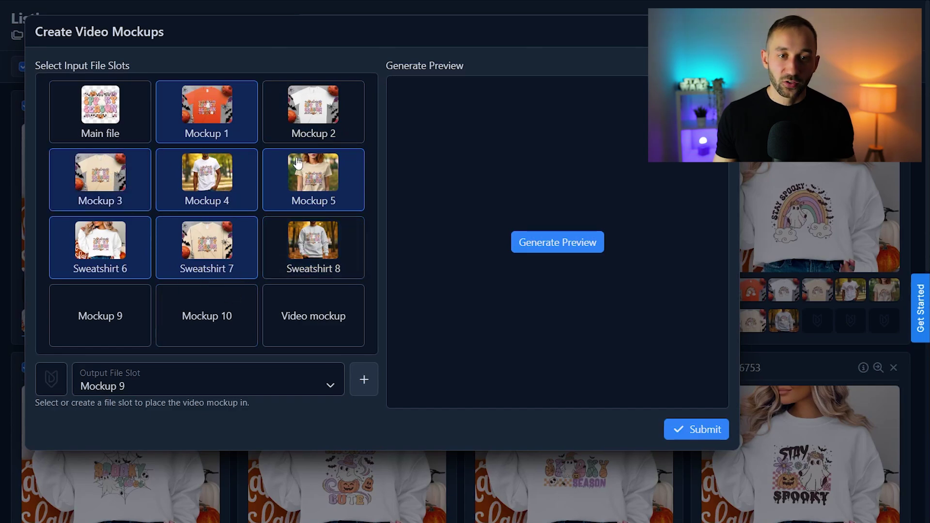
left_click(133, 185)
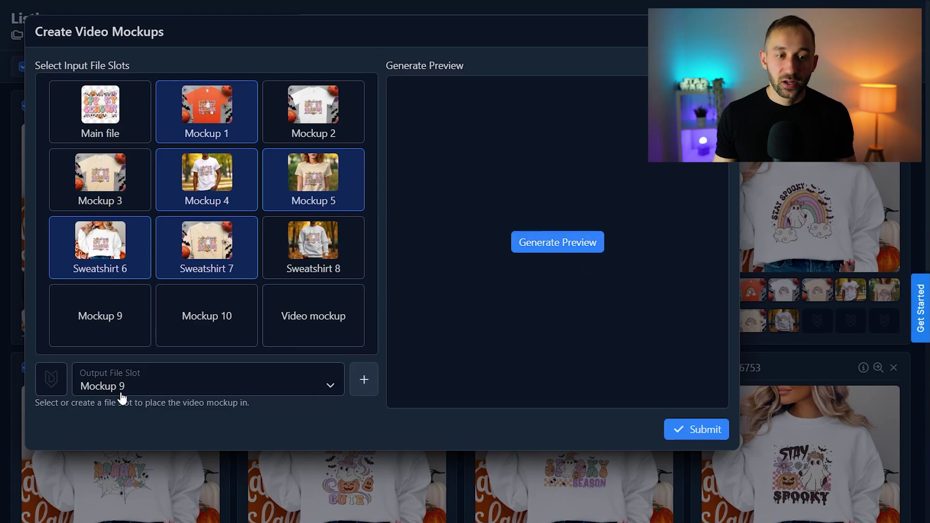
Set the output file slot to Video mockup and submit the video mockup jobs for the selected listings.
left_click(143, 390)
scroll(165, 436, "down", 5)
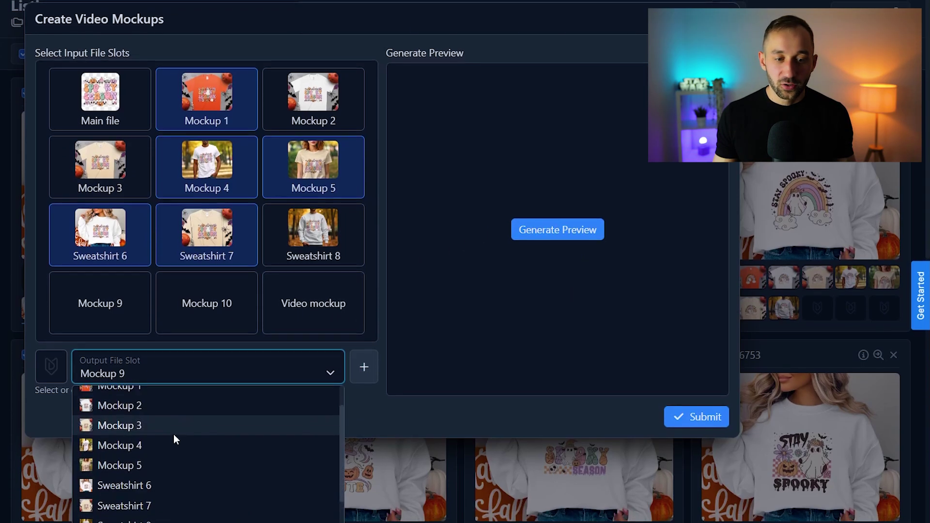
left_click(125, 505)
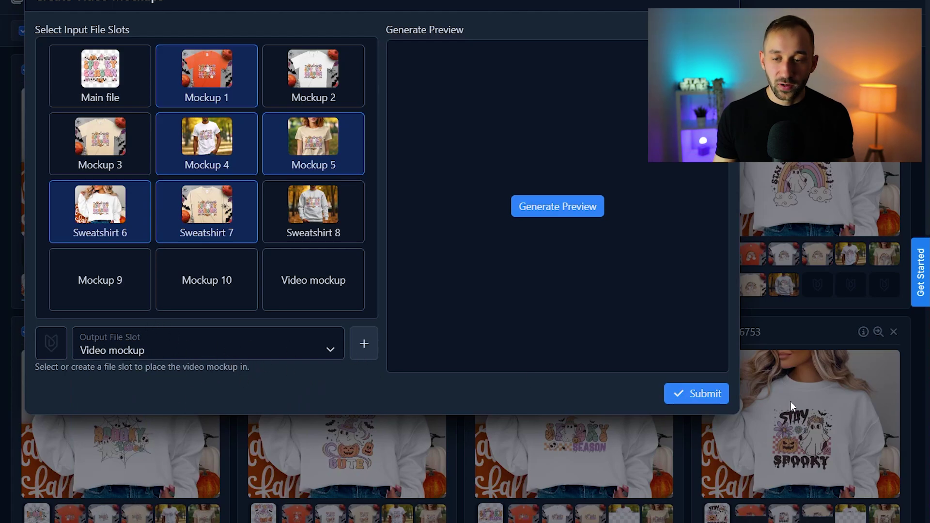
left_click(701, 399)
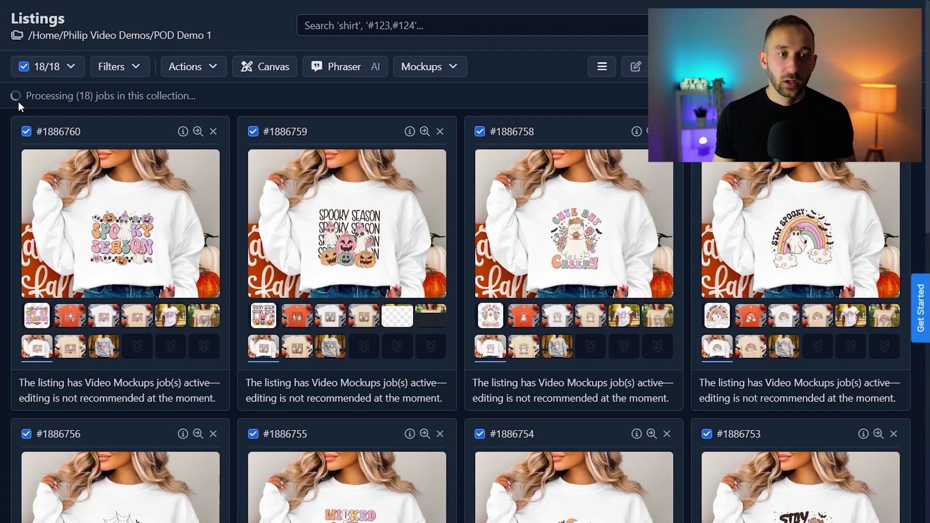
Check the video mockup jobs, play the first listing's finished video and look over the video mockups on the other listings.
left_click_drag(26, 100, 207, 104)
left_click(209, 106)
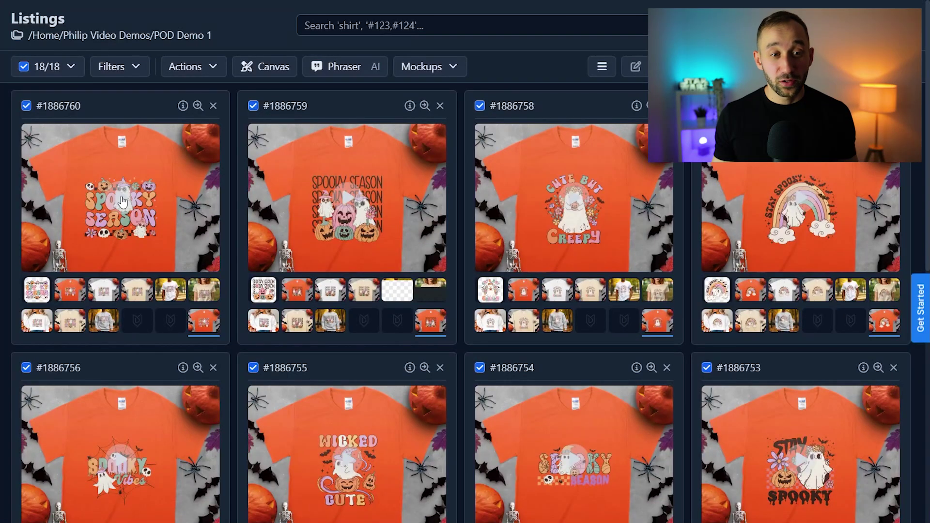
left_click(122, 199)
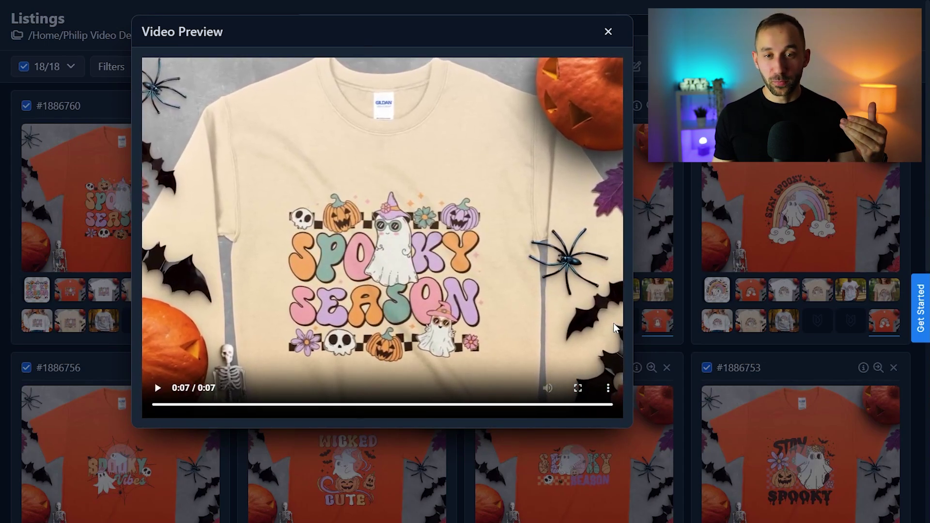
left_click(606, 32)
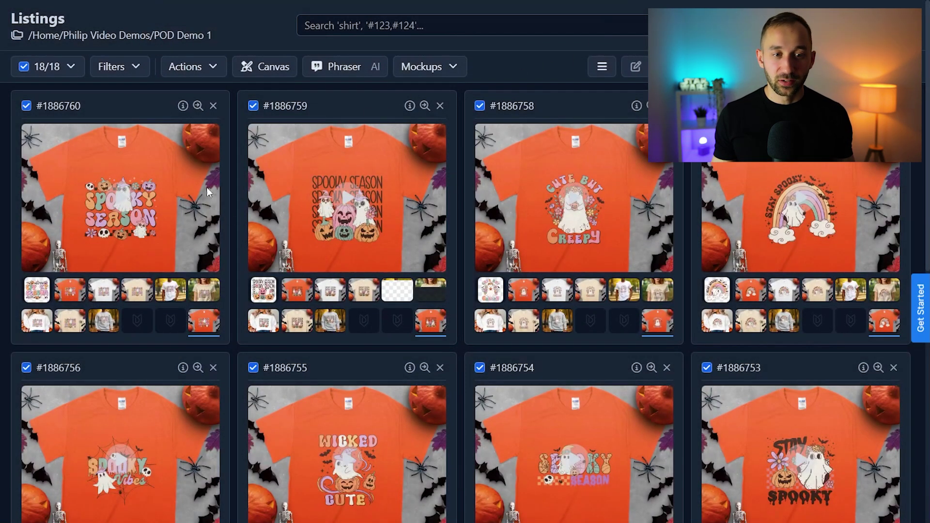
scroll(233, 202, "down", 6)
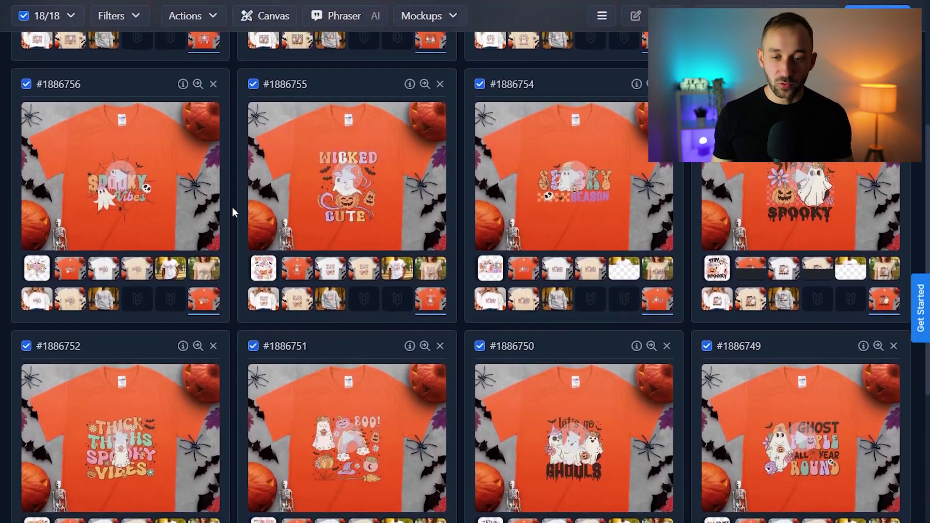
scroll(231, 208, "up", 6)
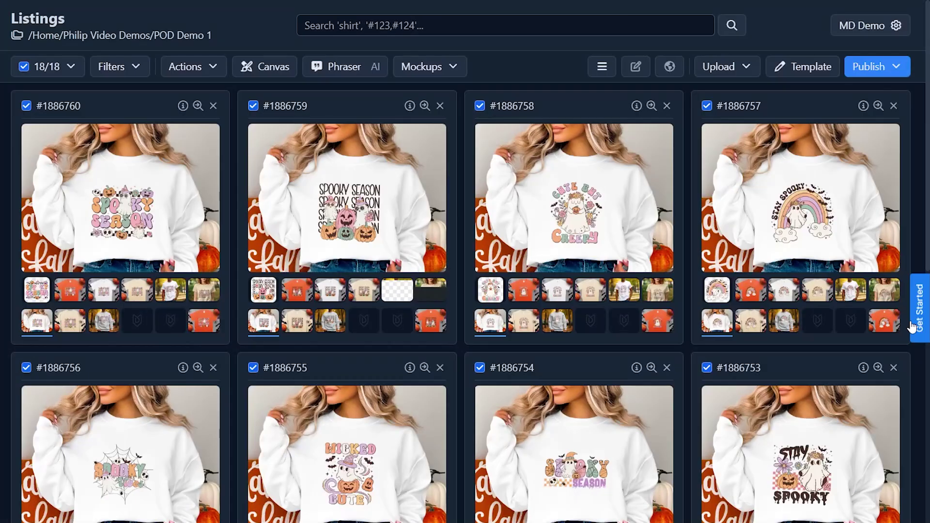
Select all listings and start publishing them as physical products.
left_click(54, 68)
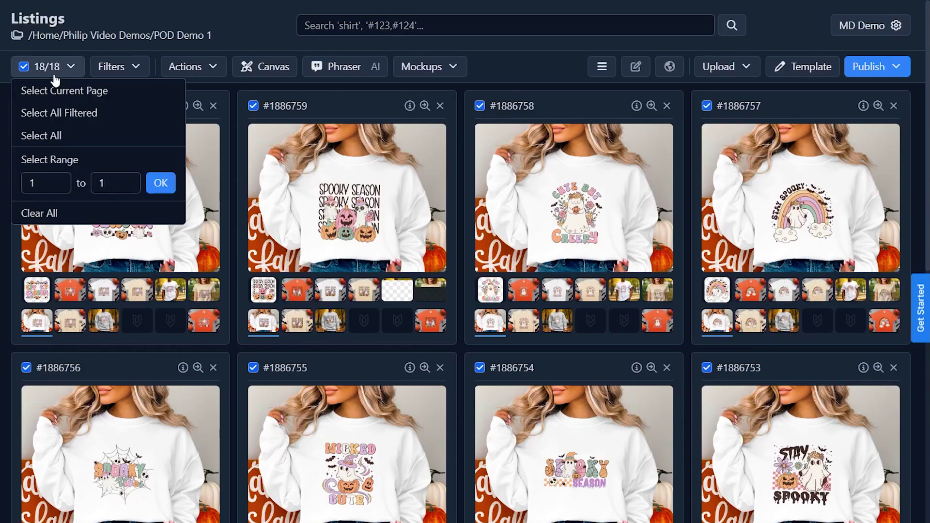
left_click(43, 136)
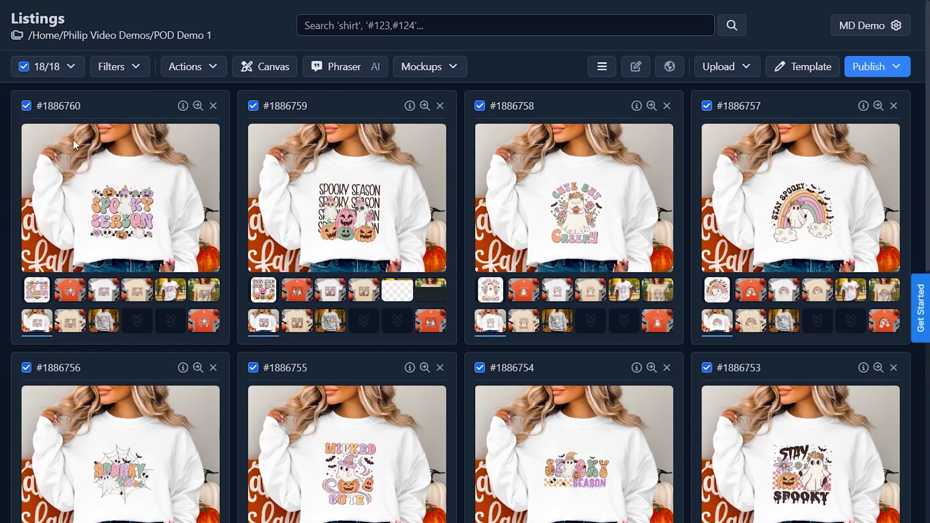
left_click(889, 70)
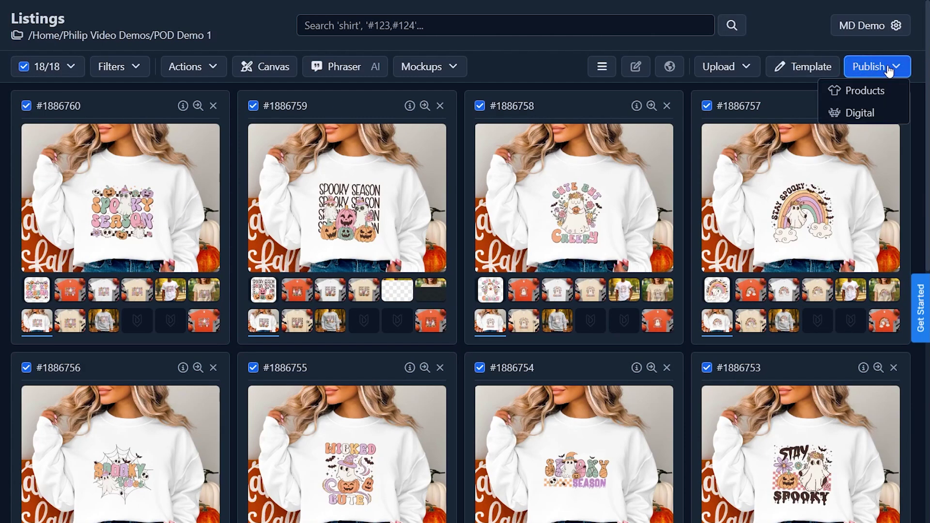
left_click(875, 91)
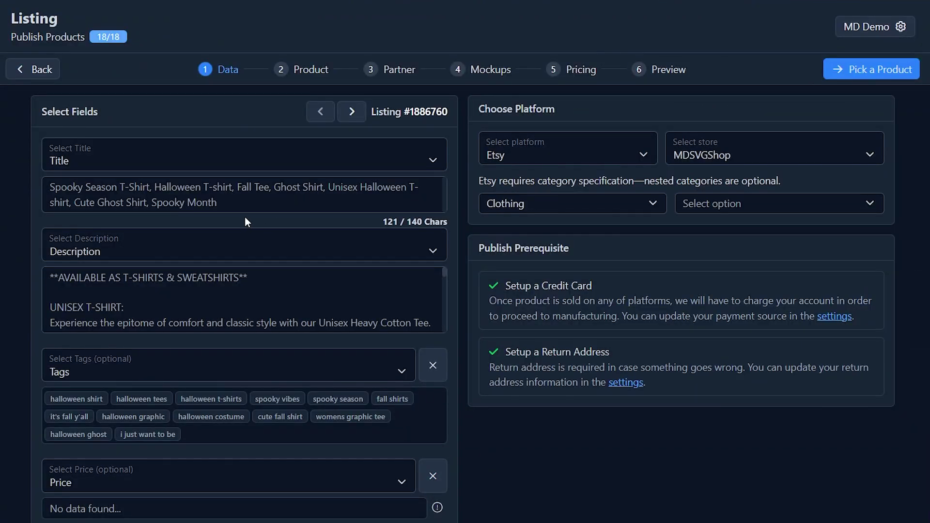
Review the publishing data fields and check the Etsy store, Clothing category and nested category options.
left_click(280, 299)
left_click(476, 295)
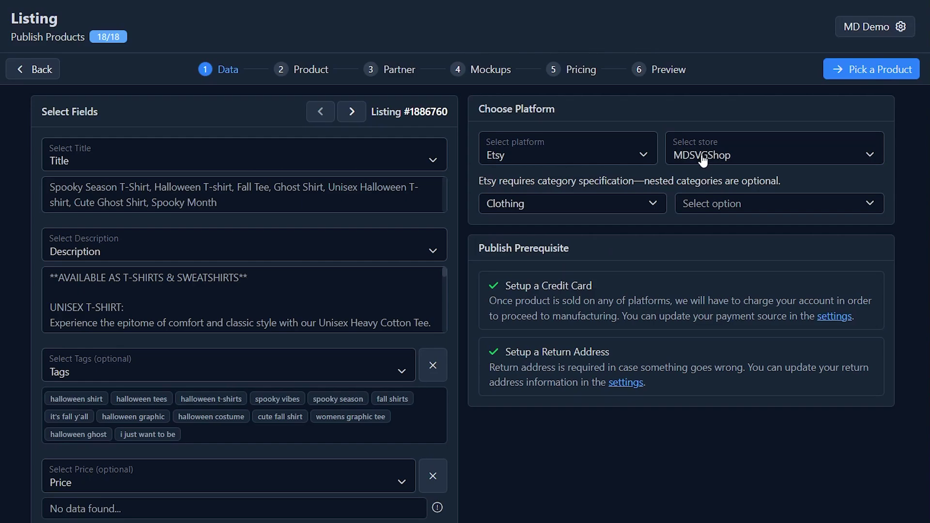
left_click(759, 163)
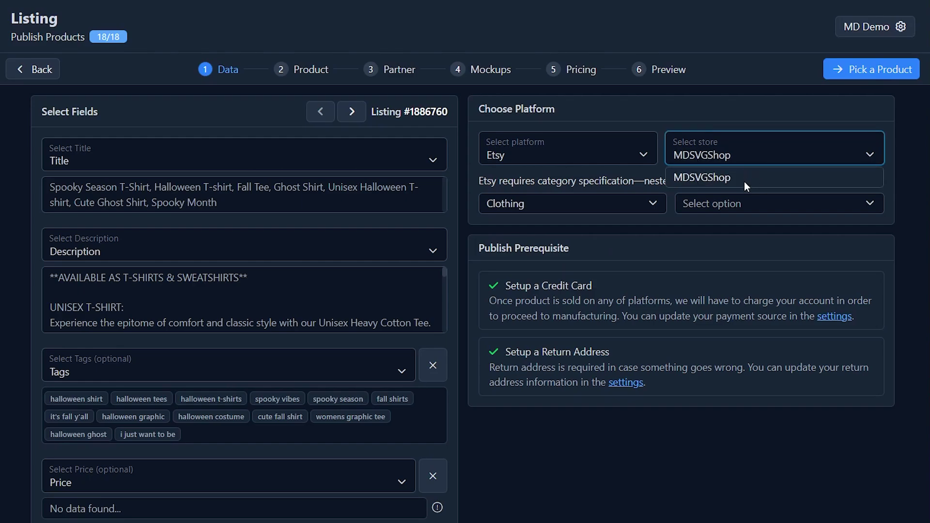
left_click(734, 164)
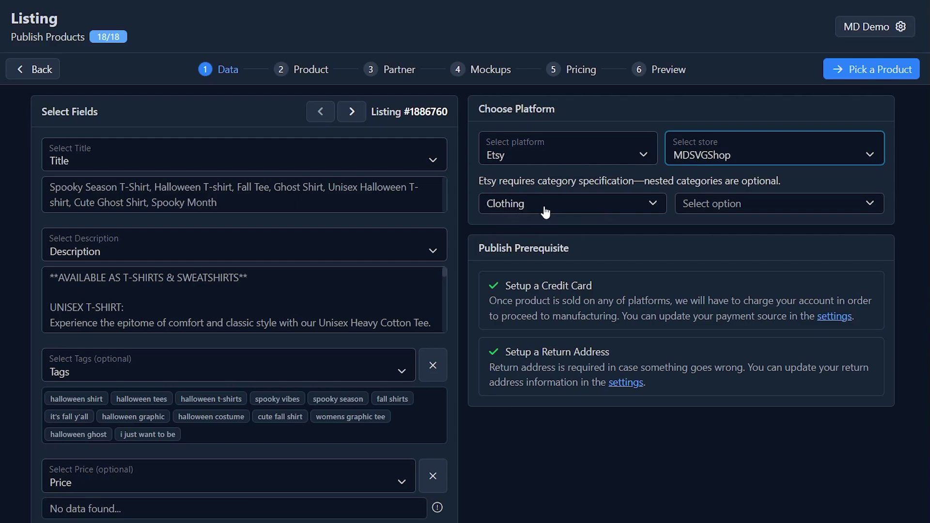
left_click(690, 205)
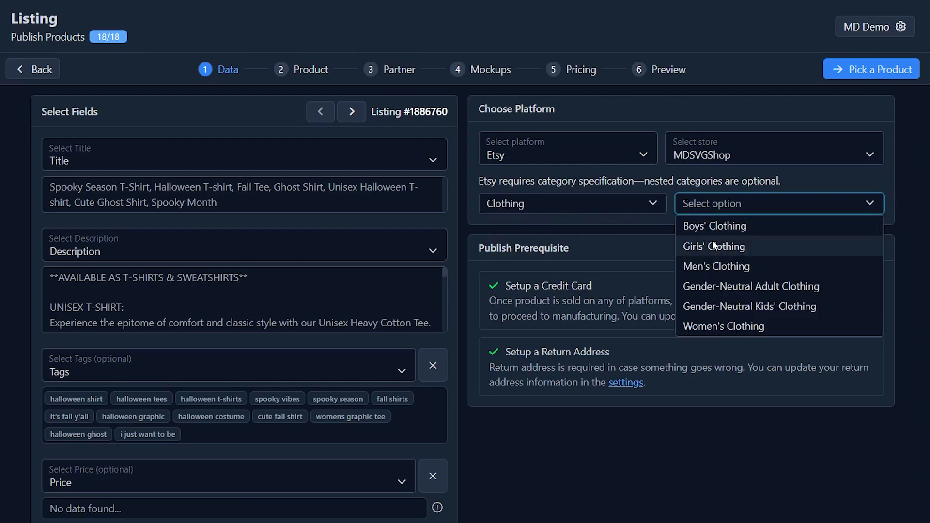
left_click(620, 233)
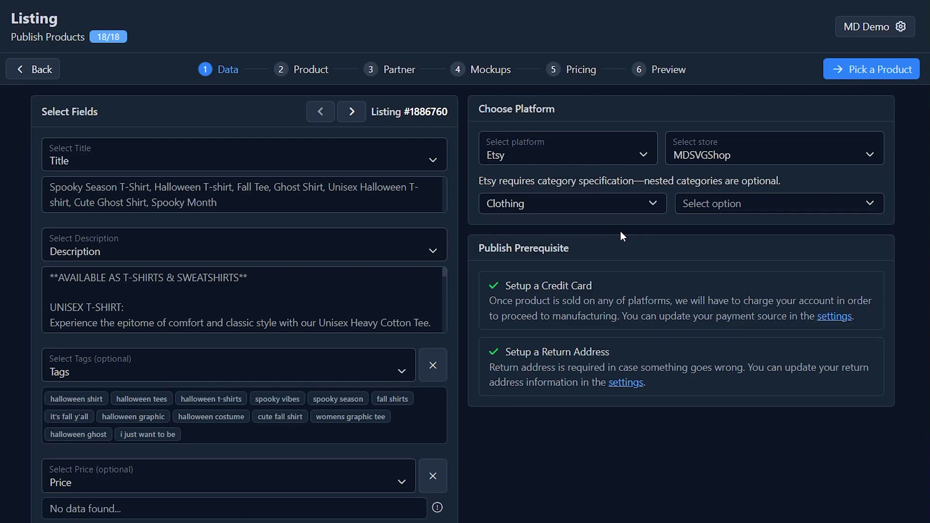
left_click(608, 207)
left_click(608, 207)
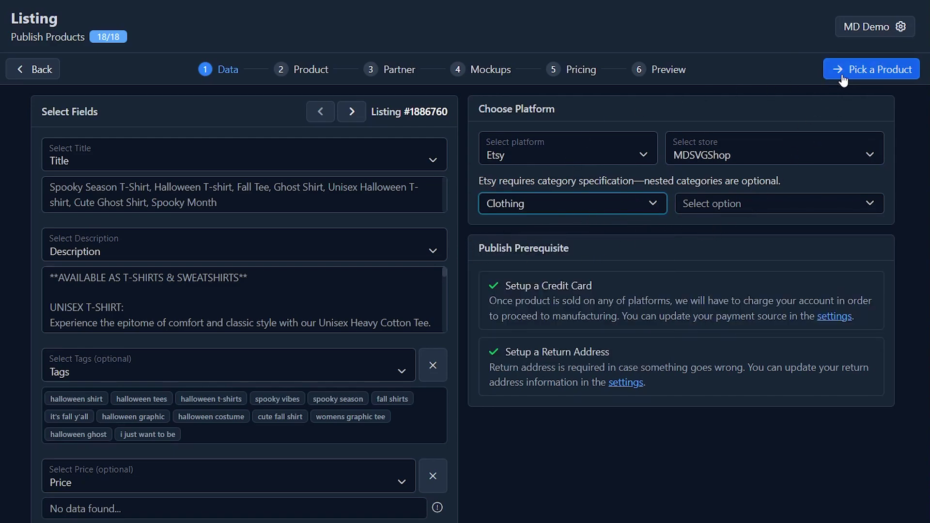
Proceed to product selection, search for 5000 and choose the men's Gildan 5000 T-shirt.
left_click(861, 70)
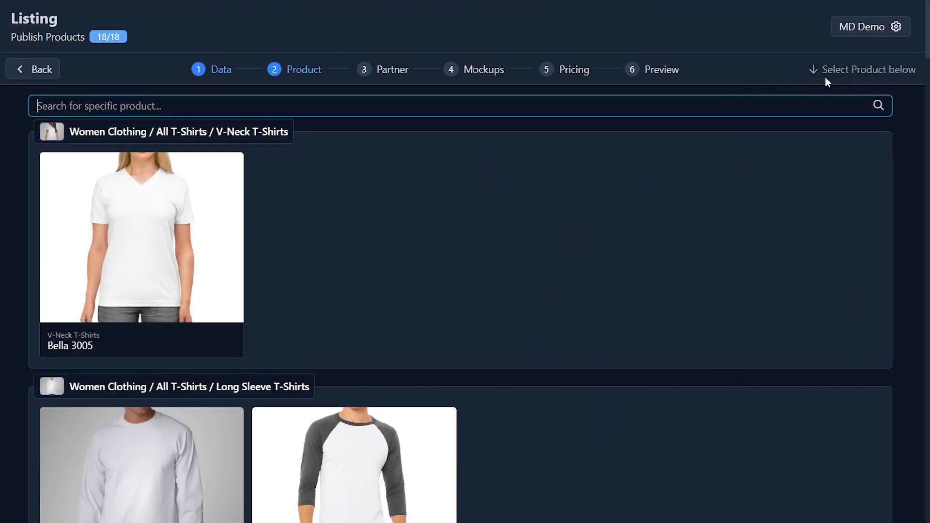
type("5000")
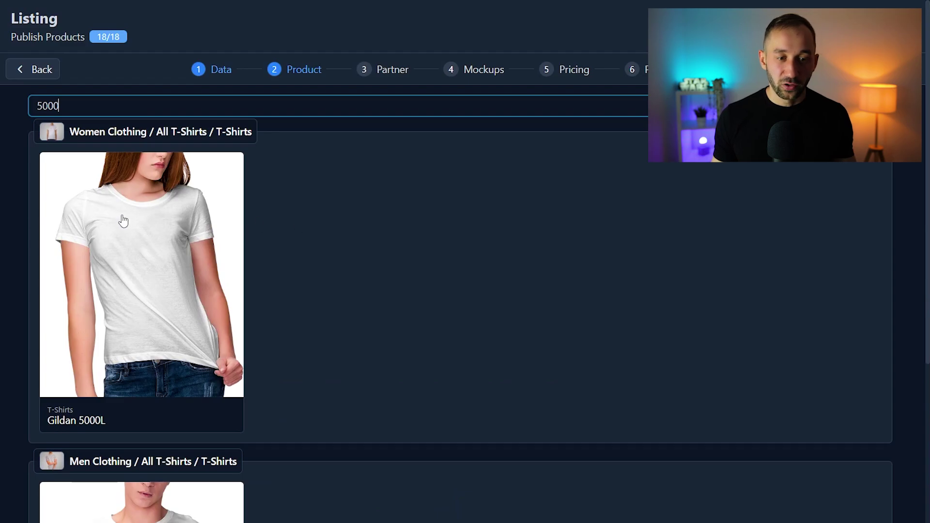
scroll(123, 221, "down", 7)
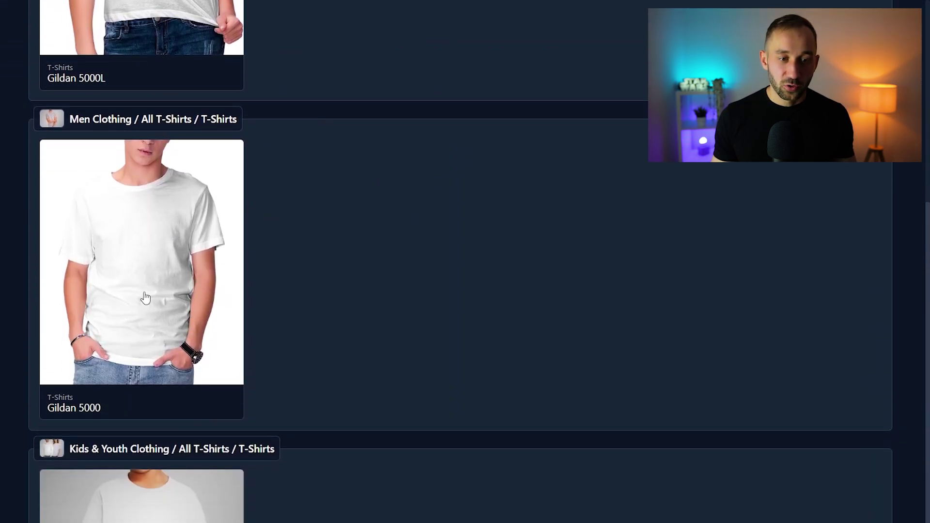
scroll(116, 251, "up", 3)
scroll(128, 270, "down", 5)
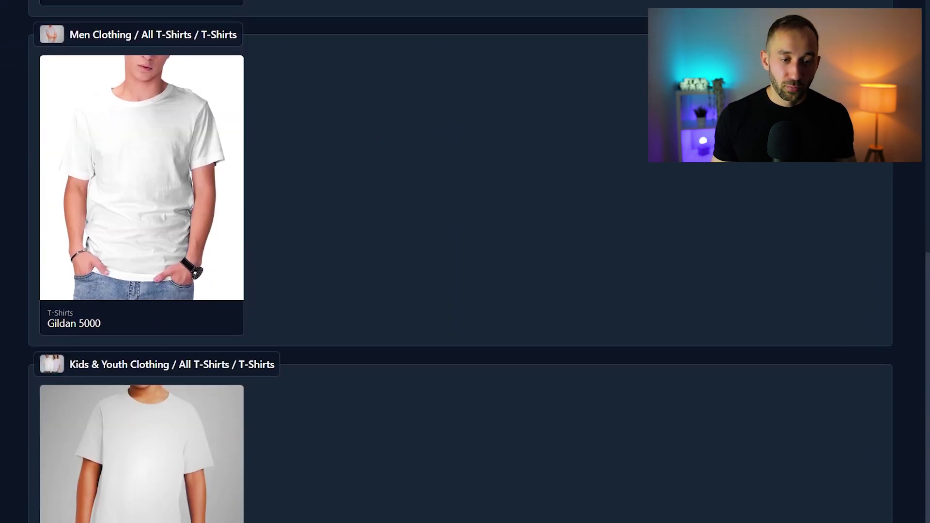
scroll(160, 400, "up", 3)
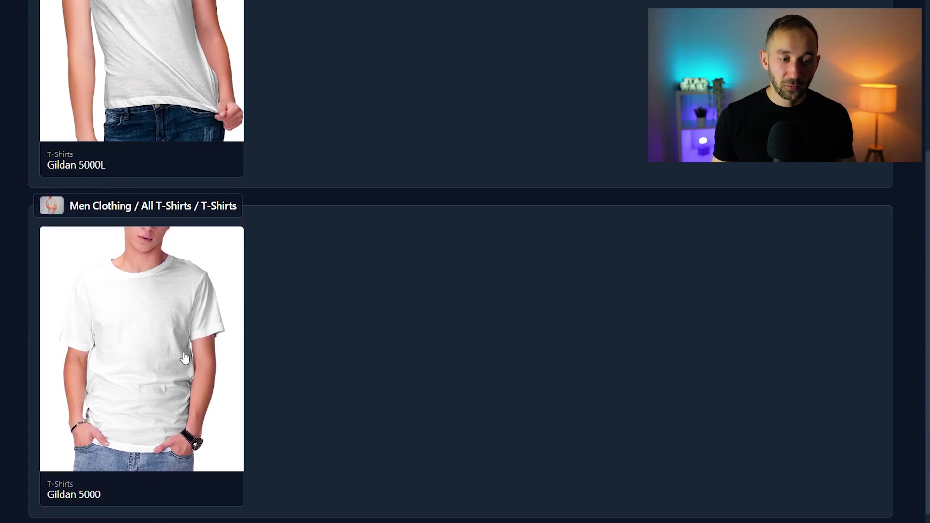
left_click(87, 336)
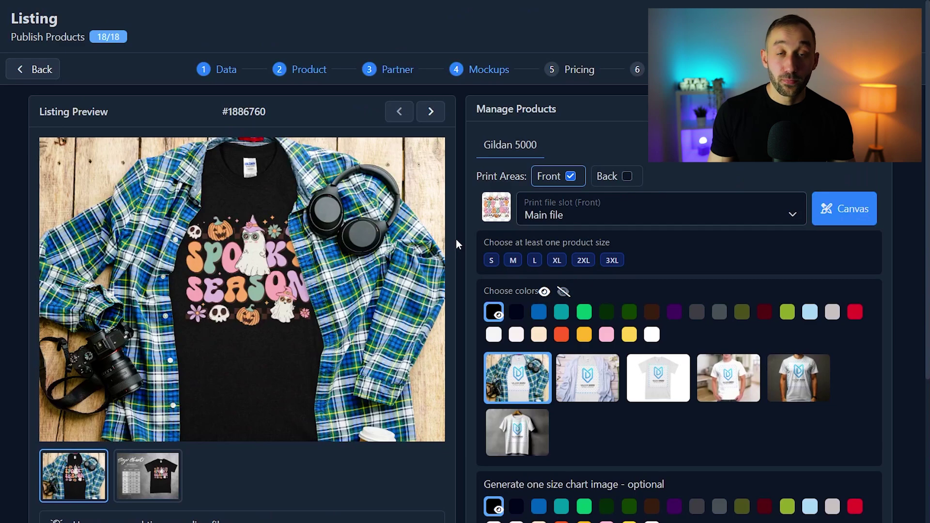
Add white, cream and orange as the Gildan 5000 shirt colors and remove black.
scroll(438, 240, "down", 1)
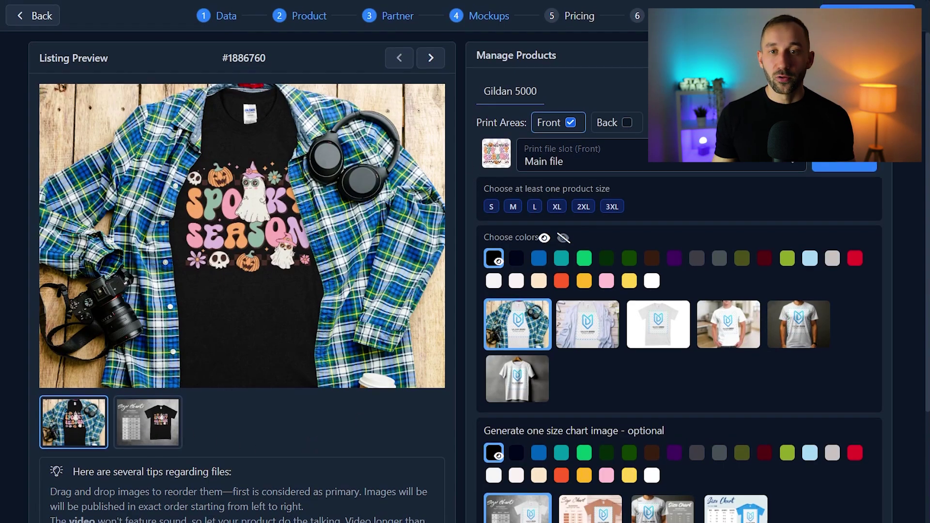
scroll(664, 185, "up", 1)
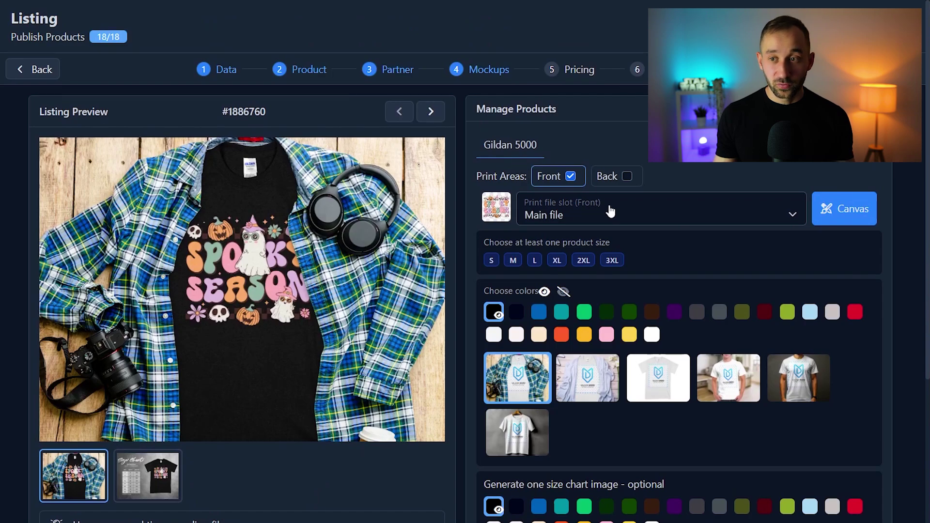
scroll(651, 231, "down", 1)
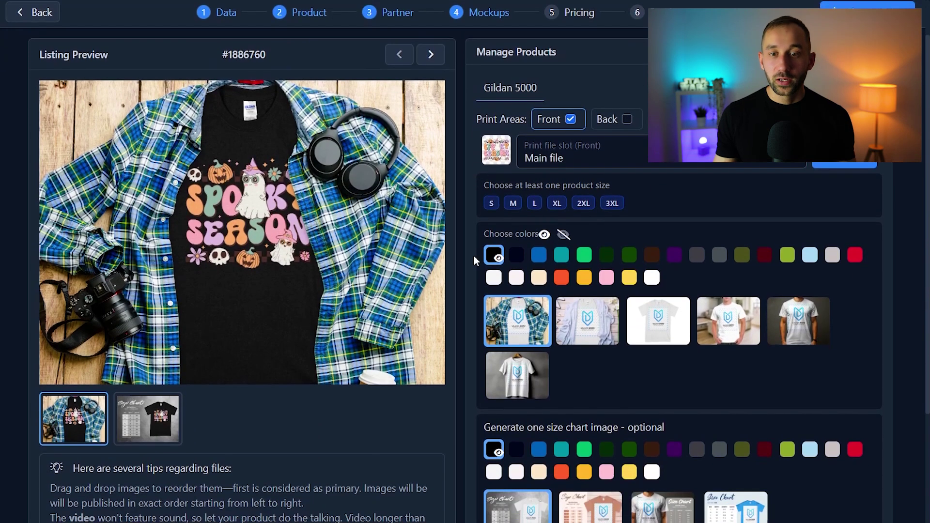
left_click(653, 280)
left_click(538, 279)
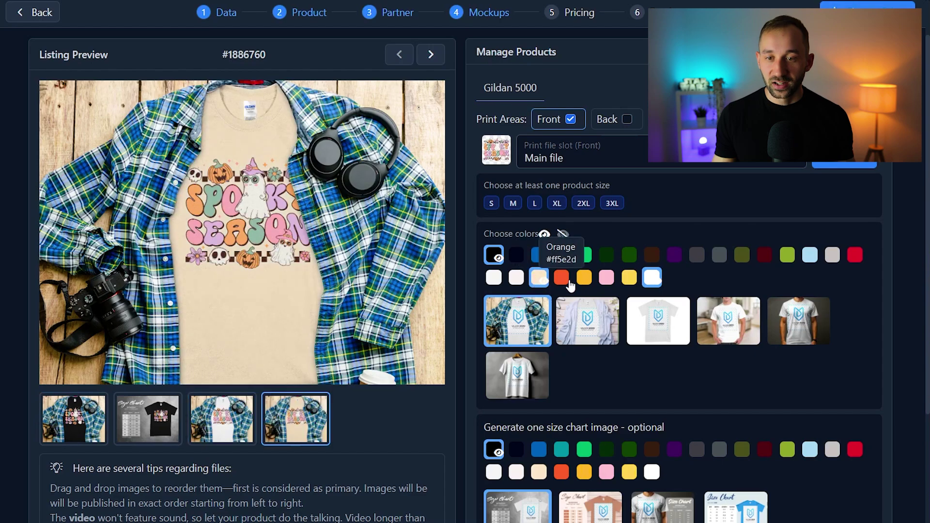
left_click(562, 283)
left_click(494, 260)
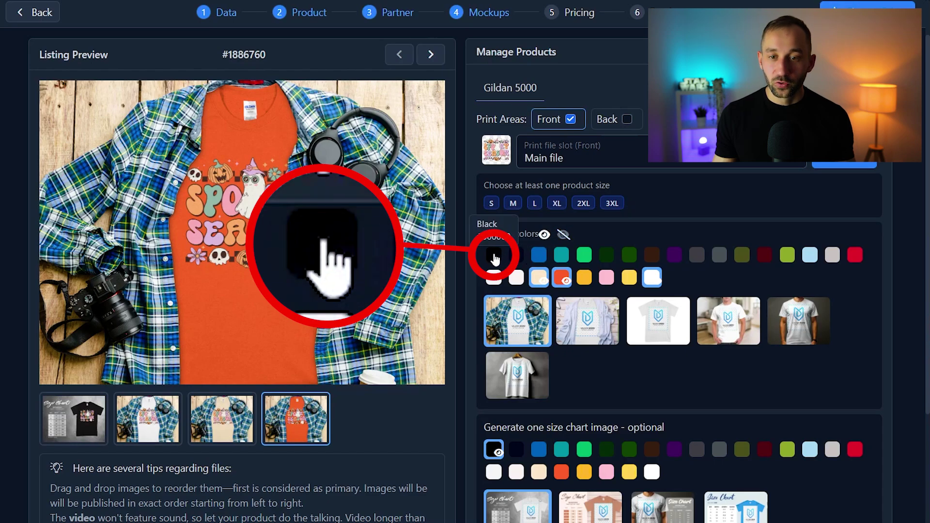
left_click(495, 257)
left_click(497, 260)
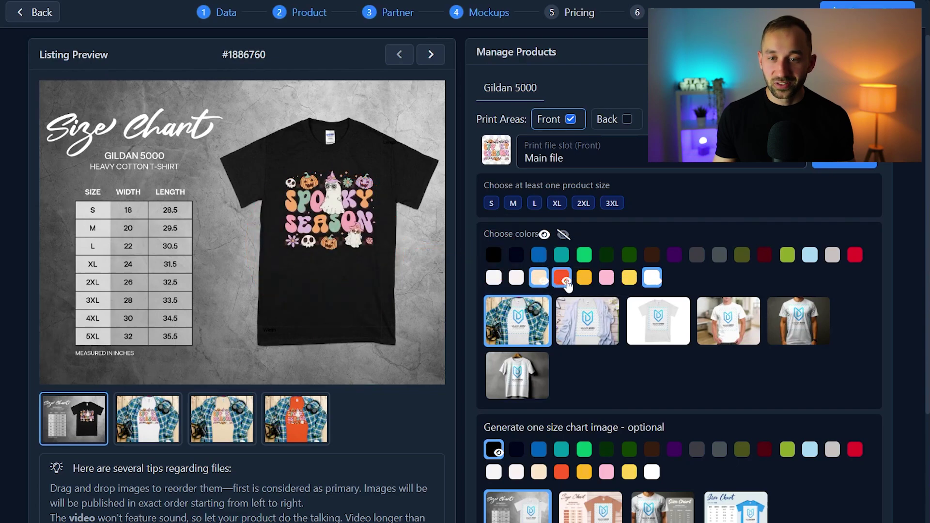
View the automatically generated white, cream and orange shirt mockups and hide the mockups for all chosen colors.
left_click(649, 279)
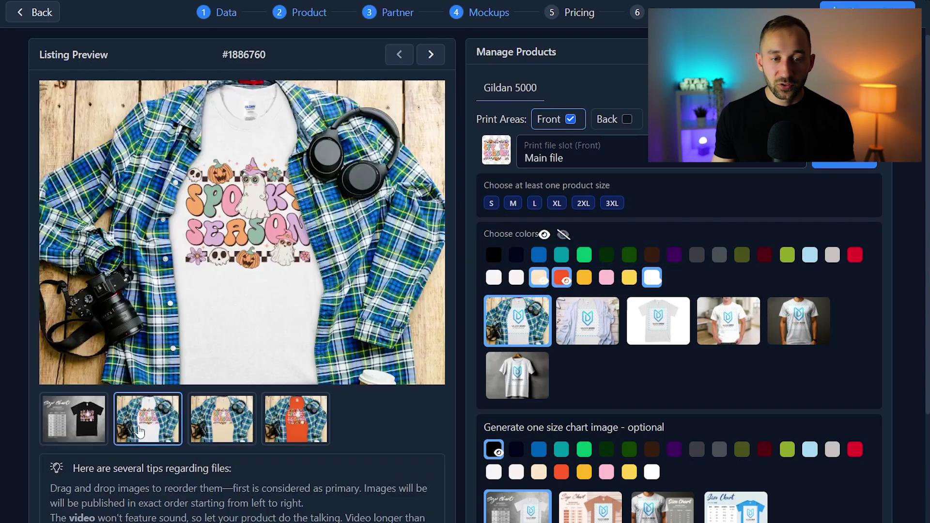
scroll(241, 436, "up", 1)
scroll(241, 436, "up", 1)
left_click(221, 475)
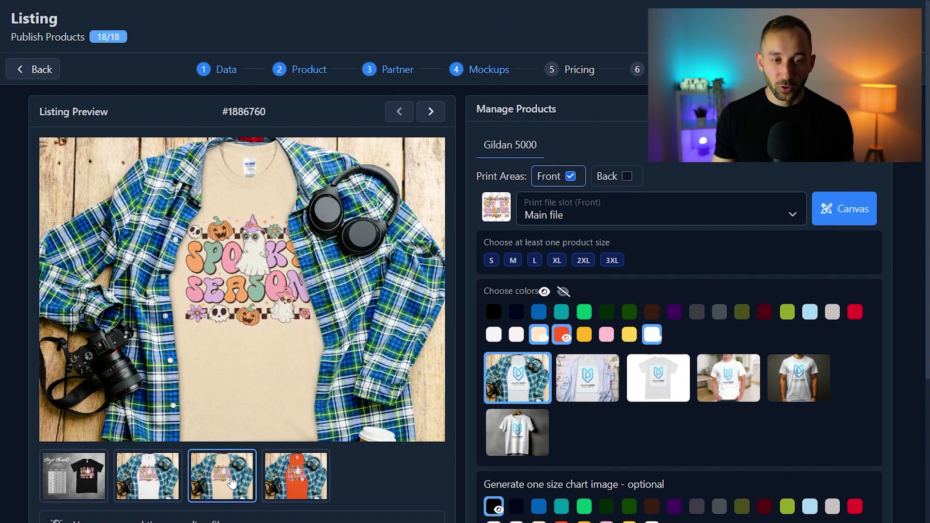
left_click(296, 475)
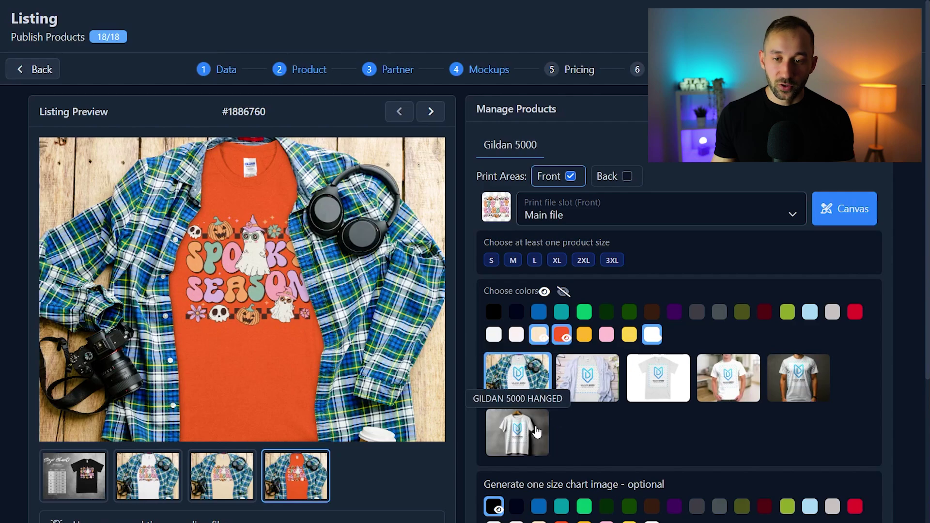
mouse_move(183, 222)
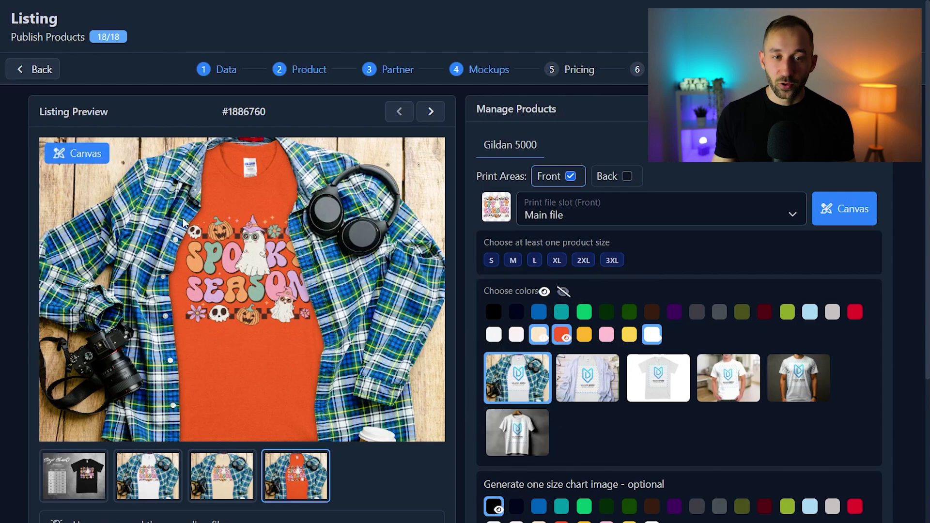
left_click(563, 293)
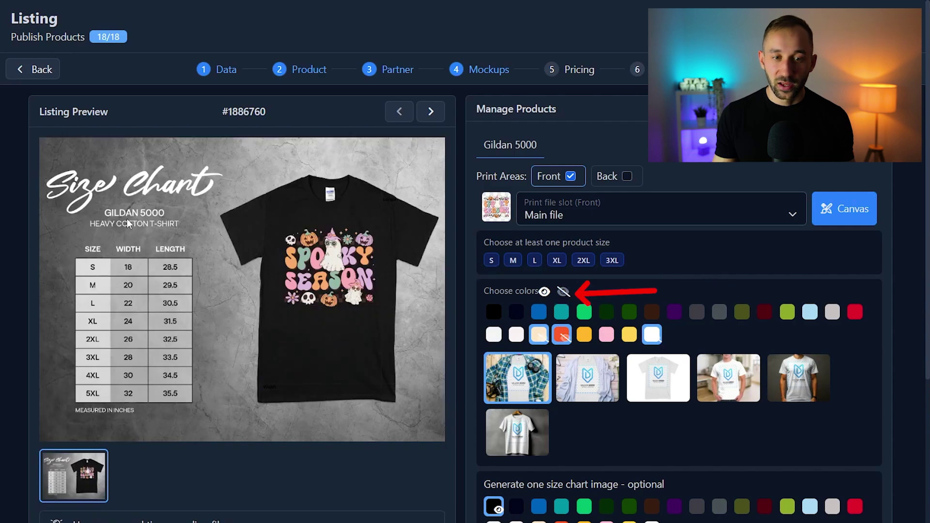
Generate the Gildan 5000 size chart image in white using the Size Chart 1 template.
scroll(605, 410, "down", 2)
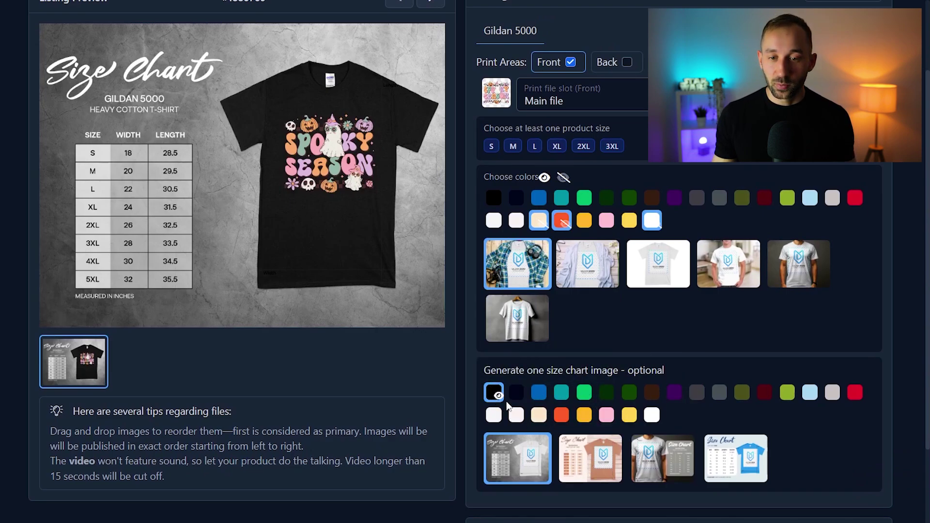
left_click(652, 416)
left_click(571, 458)
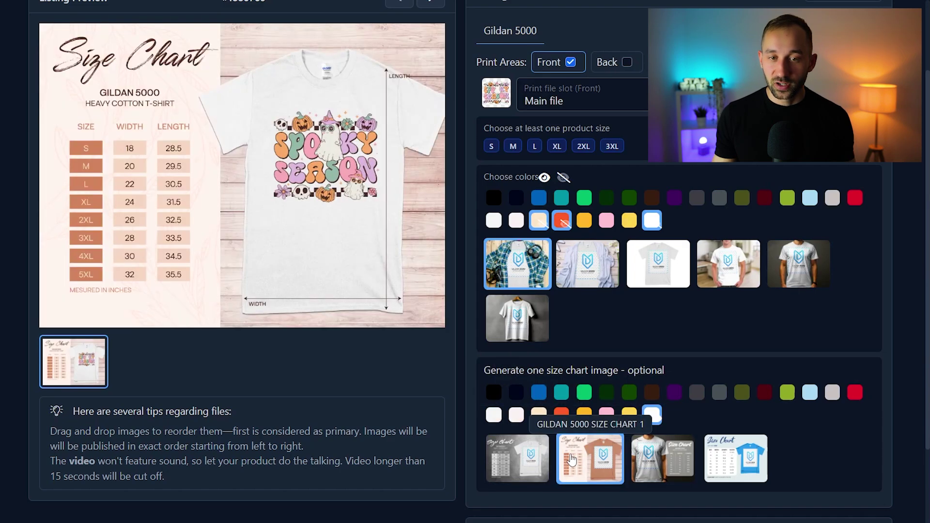
scroll(203, 269, "up", 1)
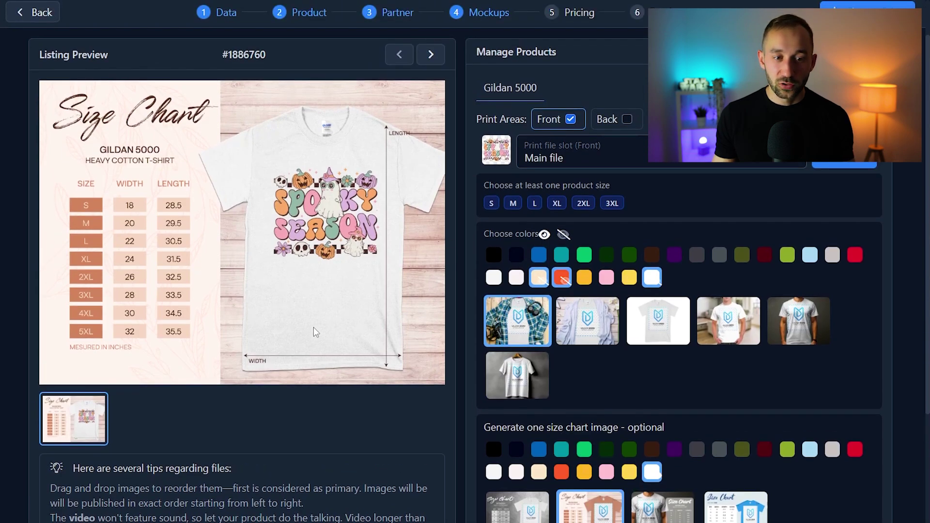
scroll(152, 325, "down", 2)
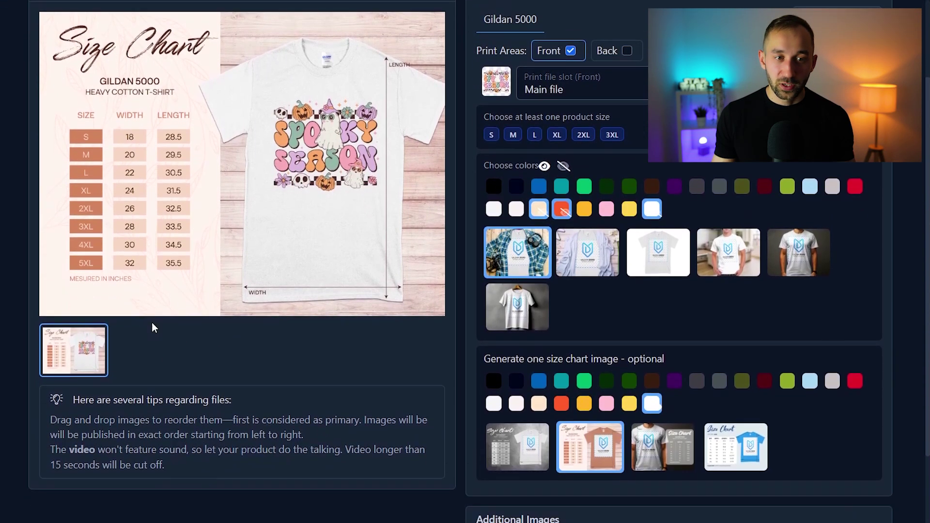
Add the Mockup 1 to 5 and Sweatshirt 6 to 8 file slots as additional listing images.
scroll(701, 395, "down", 4)
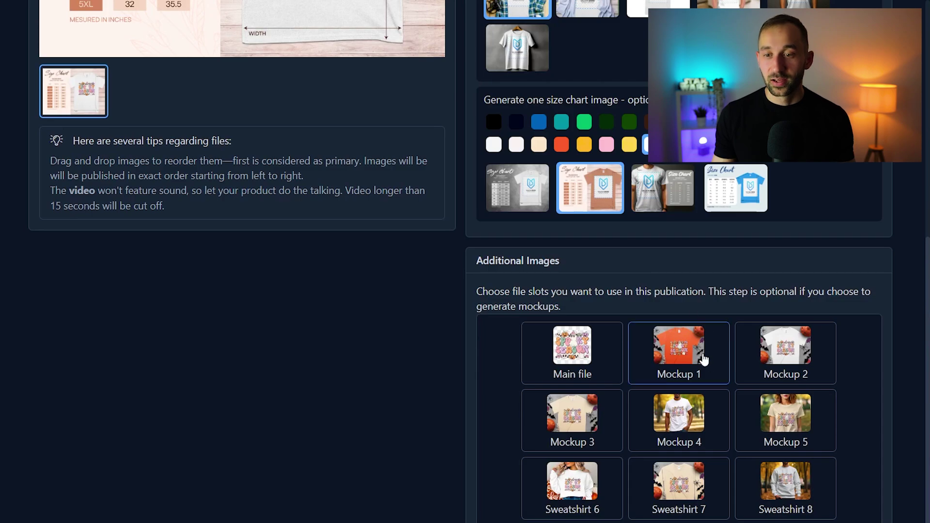
left_click(687, 368)
left_click(779, 375)
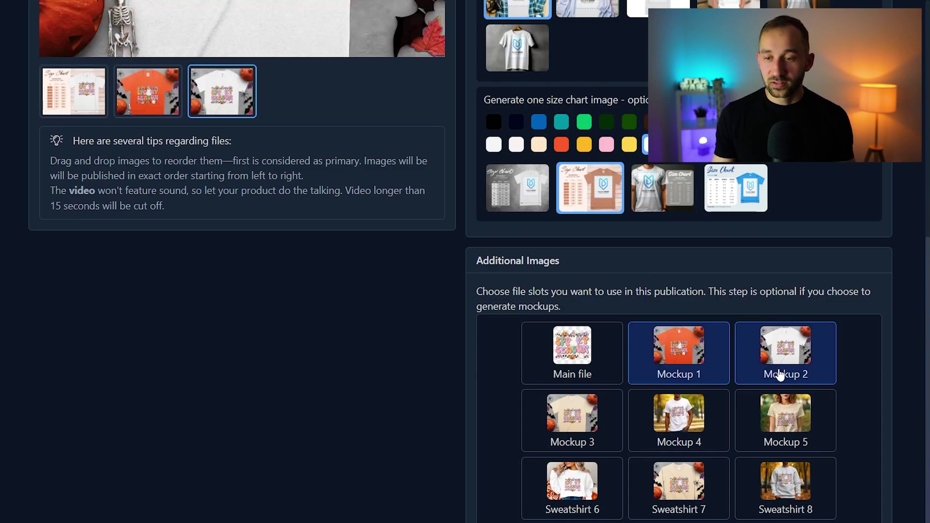
left_click(587, 443)
left_click(679, 420)
left_click(785, 420)
left_click(572, 488)
left_click(678, 489)
left_click(785, 488)
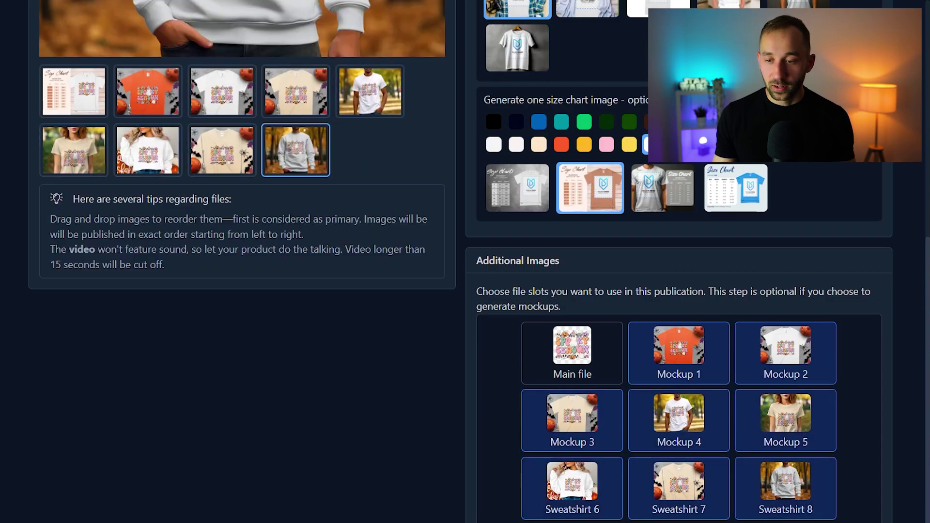
scroll(302, 419, "up", 7)
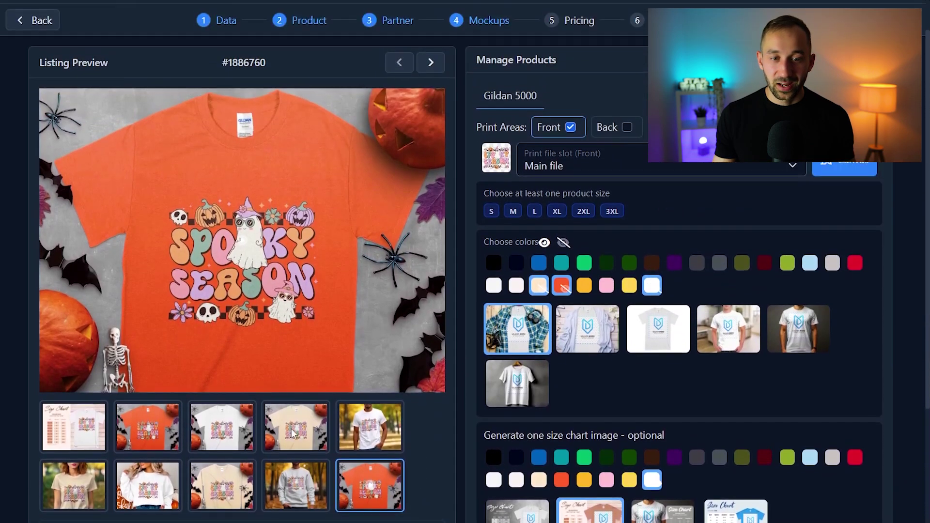
Reorder the listing images: size chart sixth, white T-shirt model photo second and cream T-shirt model photo fourth.
scroll(339, 489, "down", 1)
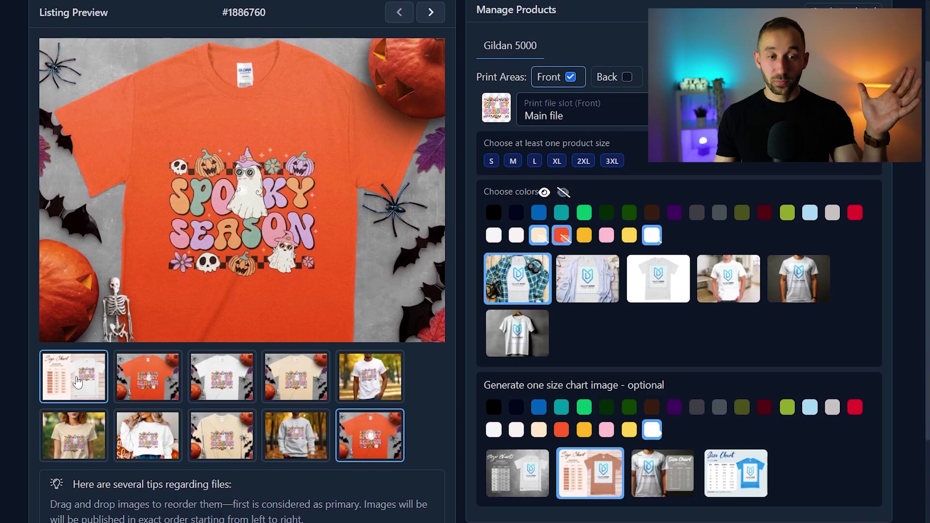
left_click_drag(71, 375, 155, 438)
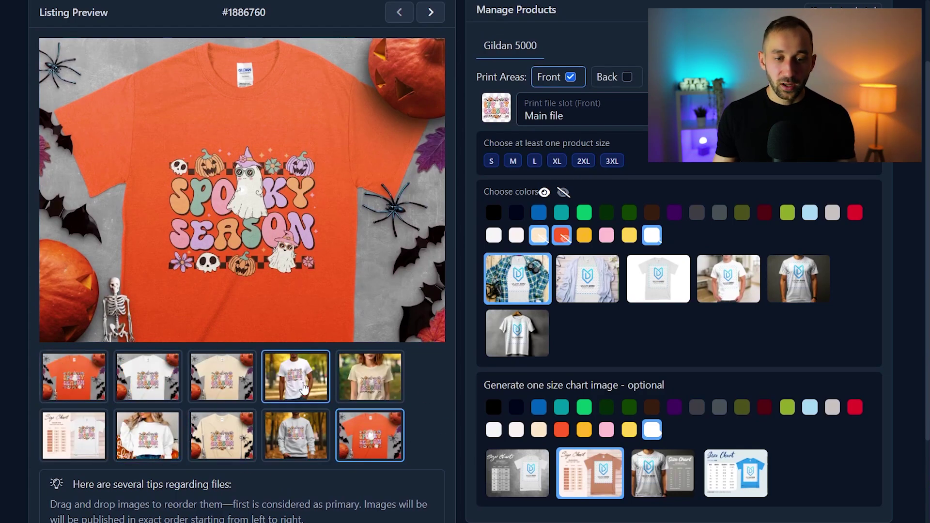
left_click_drag(296, 375, 147, 377)
left_click_drag(369, 376, 271, 383)
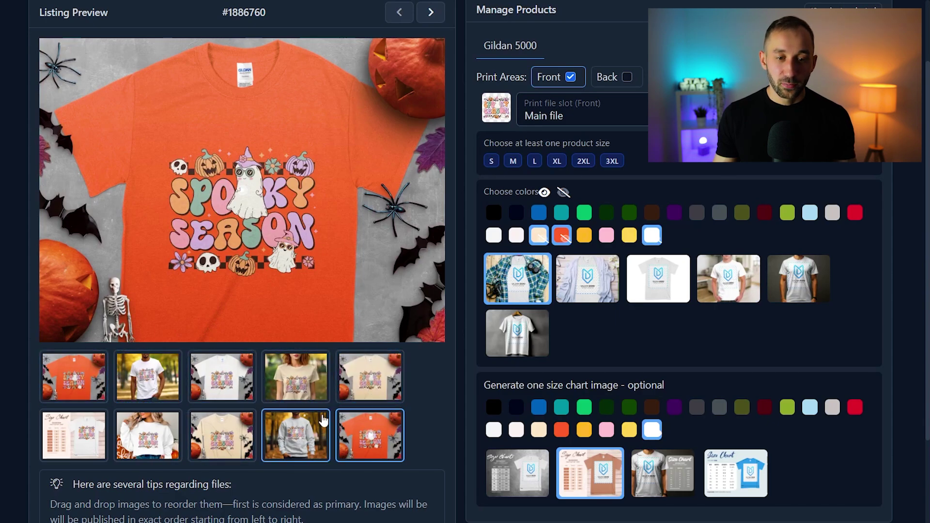
scroll(433, 471, "up", 2)
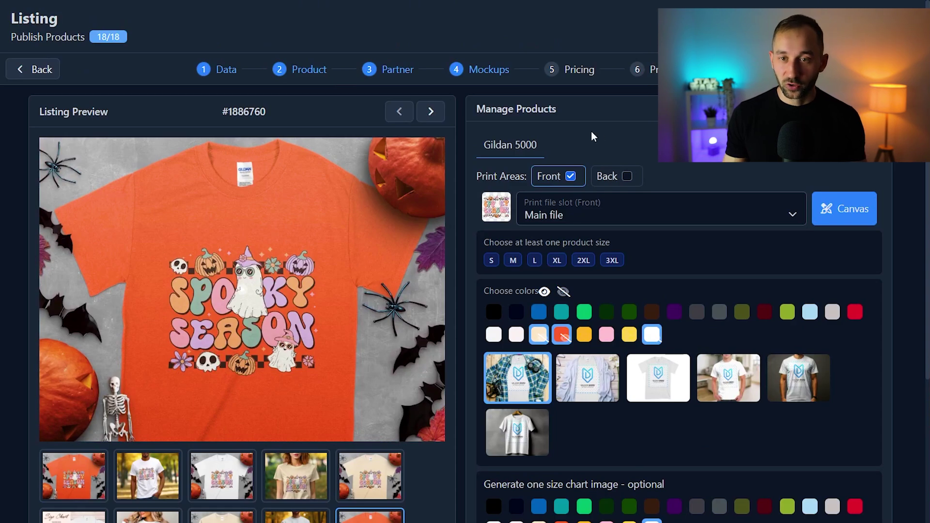
Add a second product by searching for 18000, choosing the women's Gildan 18000 sweatshirt and selecting MyDesigns as the print partner.
left_click(844, 152)
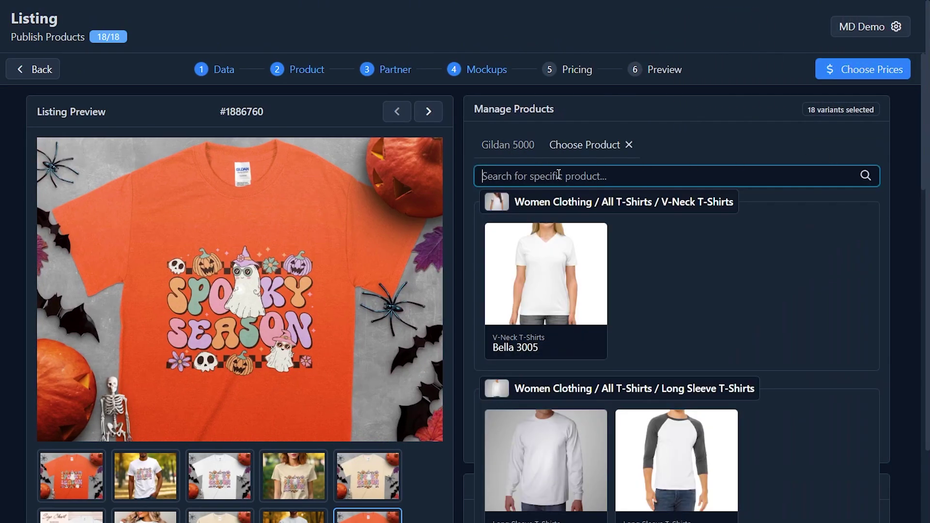
type("18000")
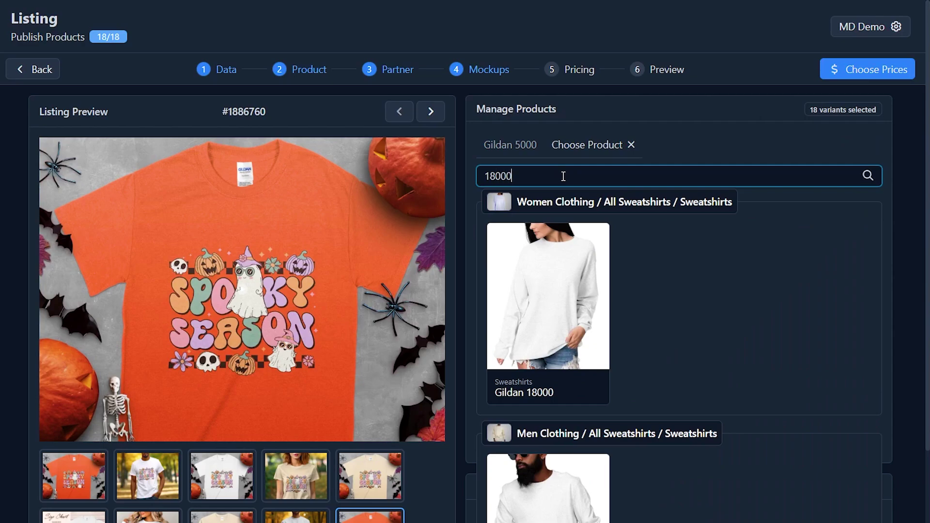
left_click(546, 327)
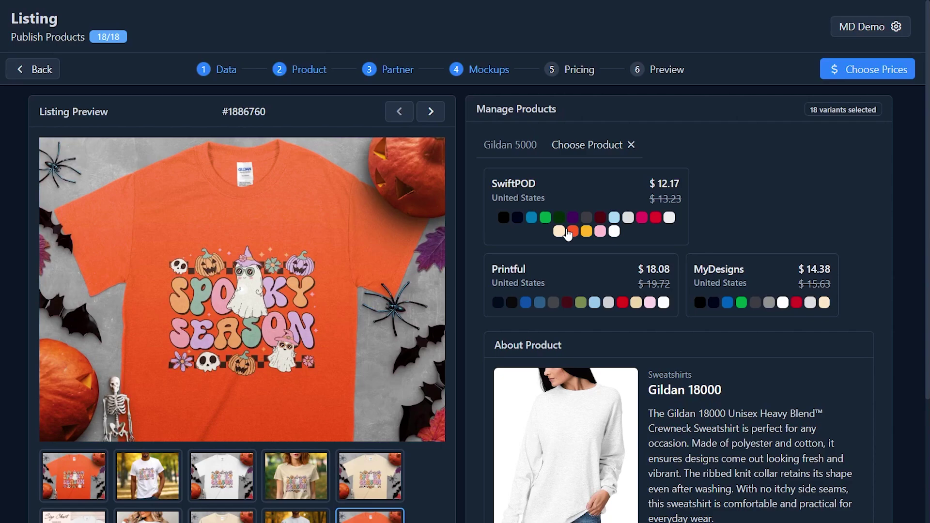
left_click(755, 287)
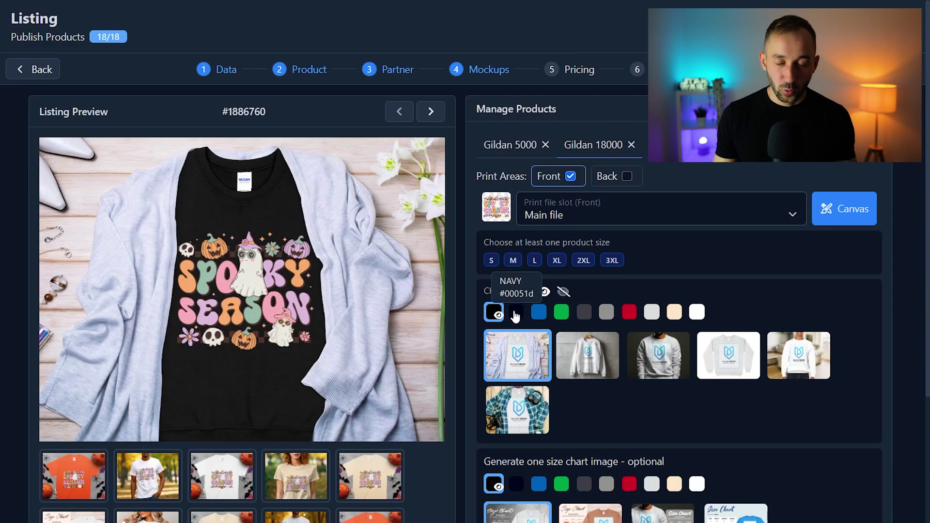
Select white, cream and light gray for the Gildan 18000 sweatshirt, remove black and disable generated previews for the selected colors.
left_click(697, 313)
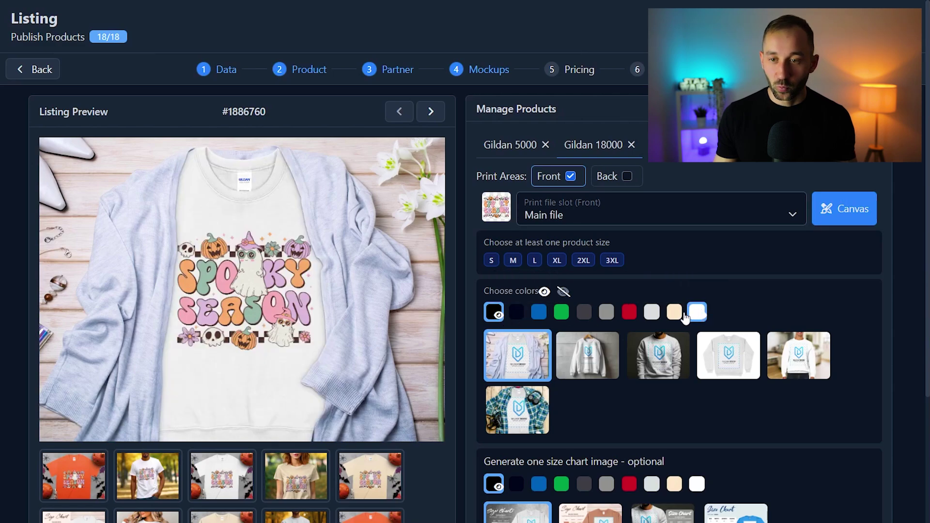
left_click(674, 313)
left_click(651, 313)
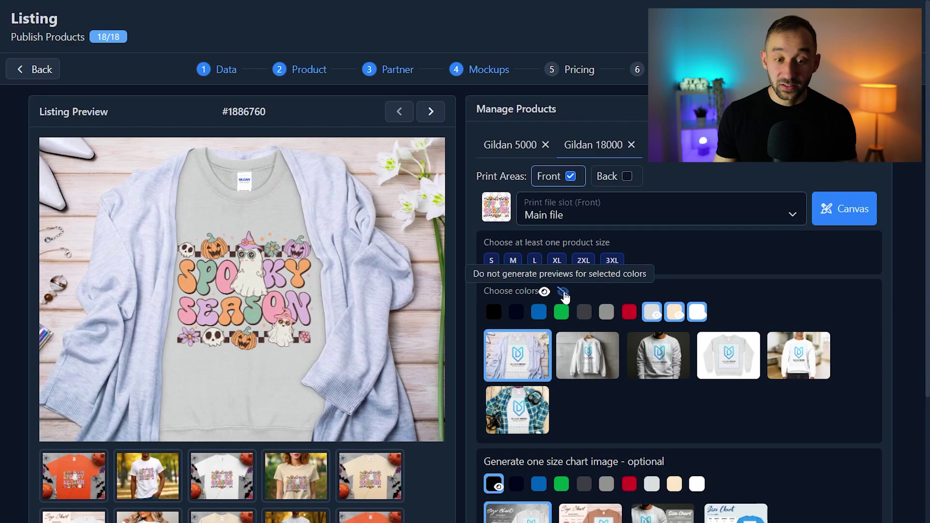
scroll(370, 436, "down", 3)
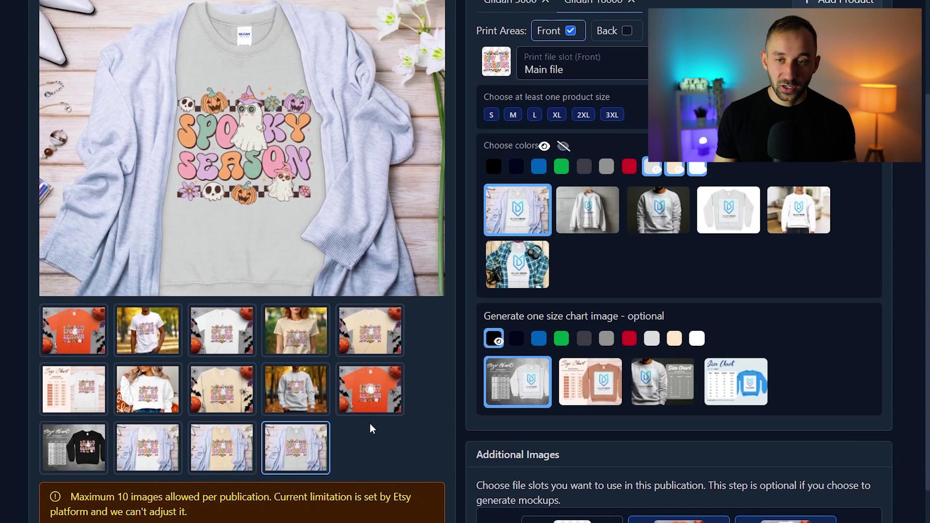
scroll(371, 429, "up", 3)
scroll(664, 358, "down", 3)
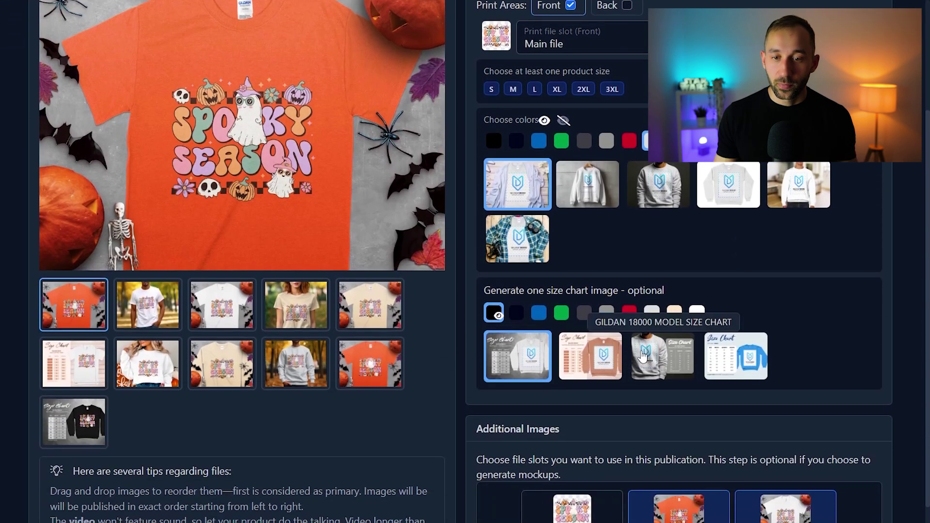
Generate the Gildan 18000 size chart image in light gray using the Size Chart 1 template.
left_click(594, 364)
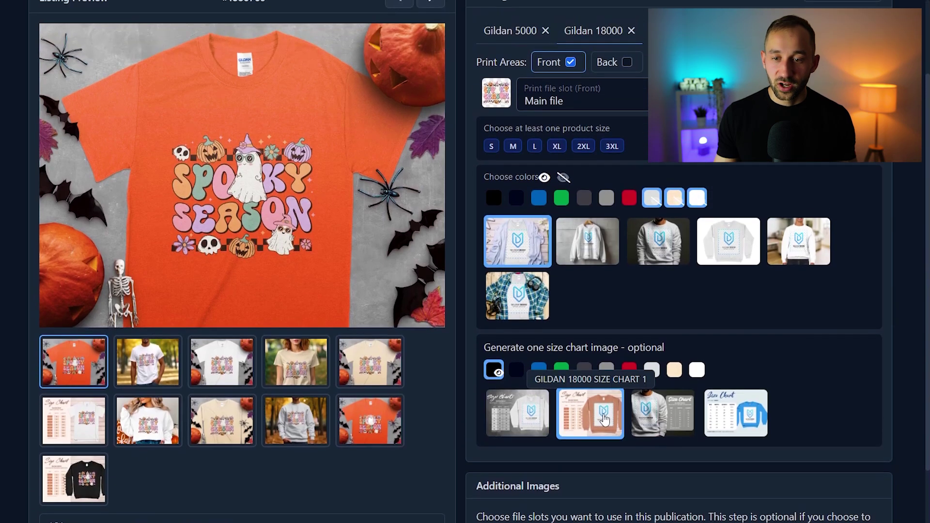
scroll(606, 421, "up", 1)
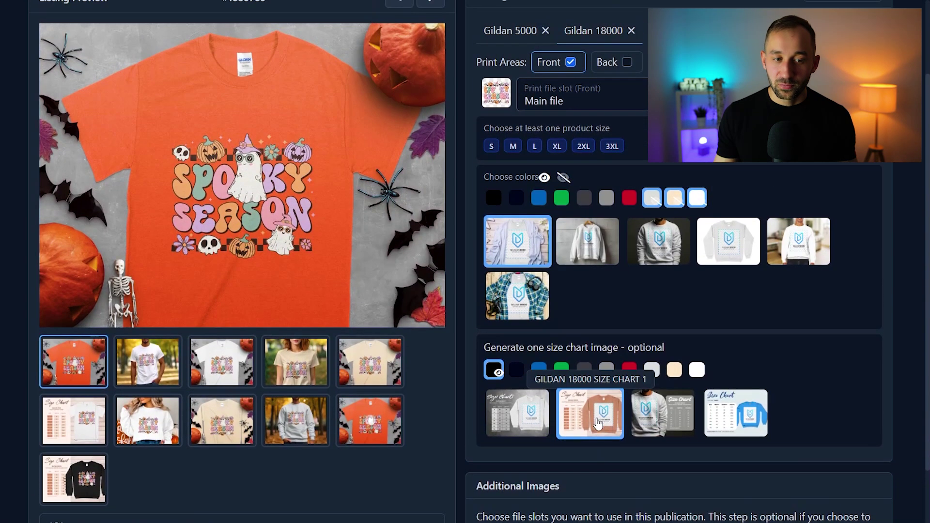
left_click(651, 369)
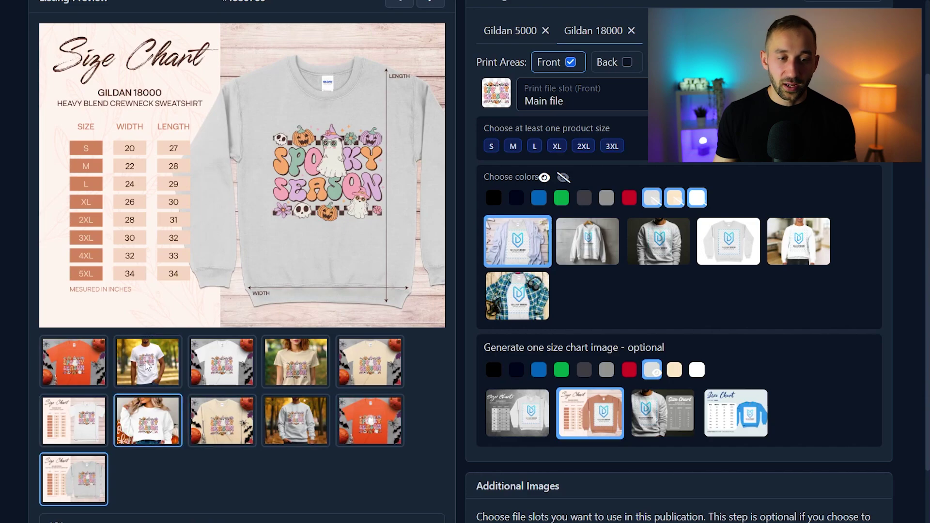
Return to the Gildan 5000 product and make the white flat-lay T-shirt mockup the primary listing image, with the orange one third.
scroll(541, 422, "down", 1)
scroll(668, 359, "down", 3)
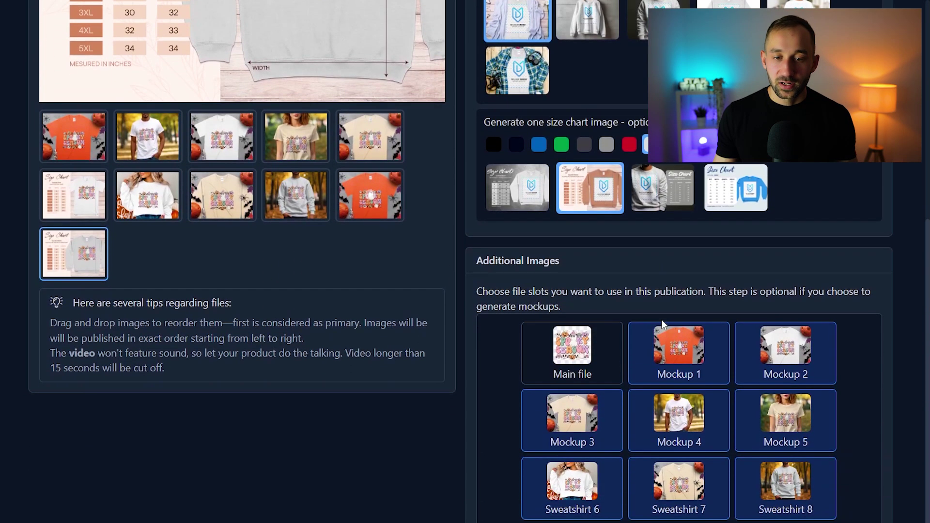
scroll(669, 332, "up", 5)
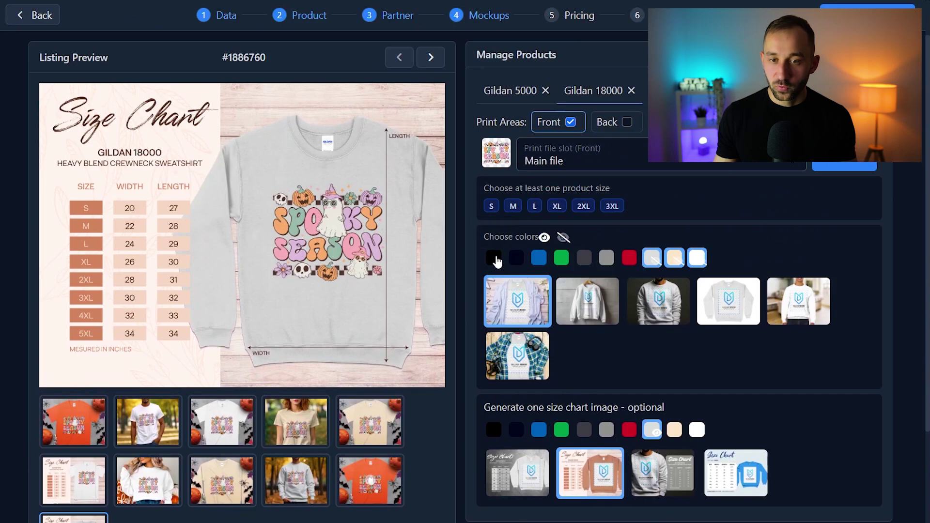
left_click(514, 91)
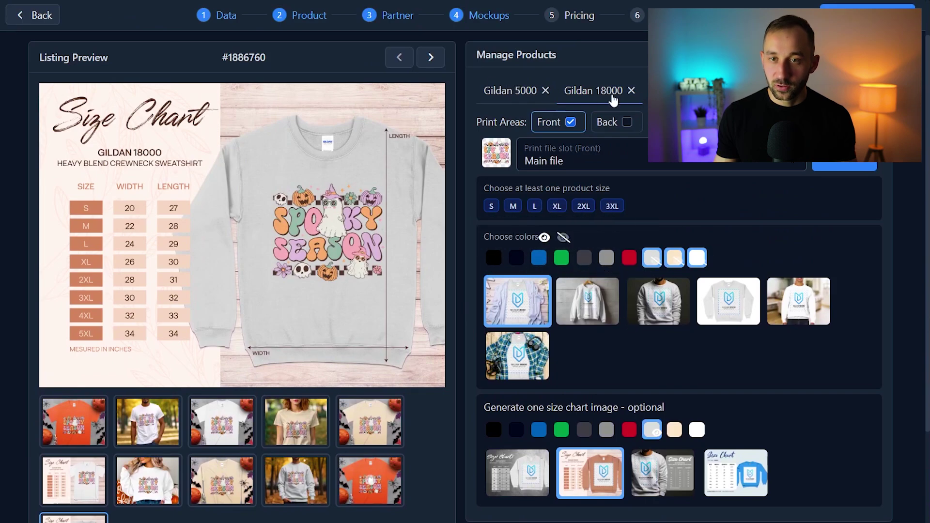
left_click_drag(118, 422, 256, 422)
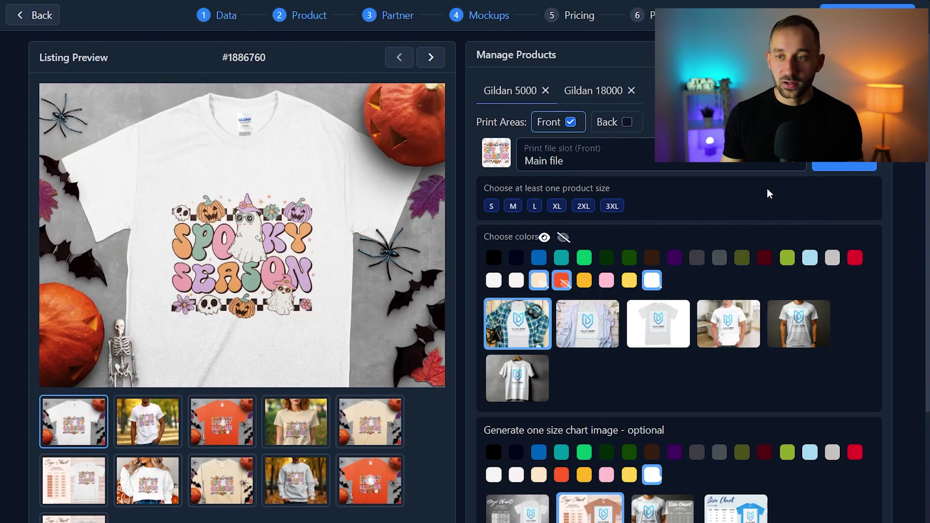
scroll(749, 230, "up", 1)
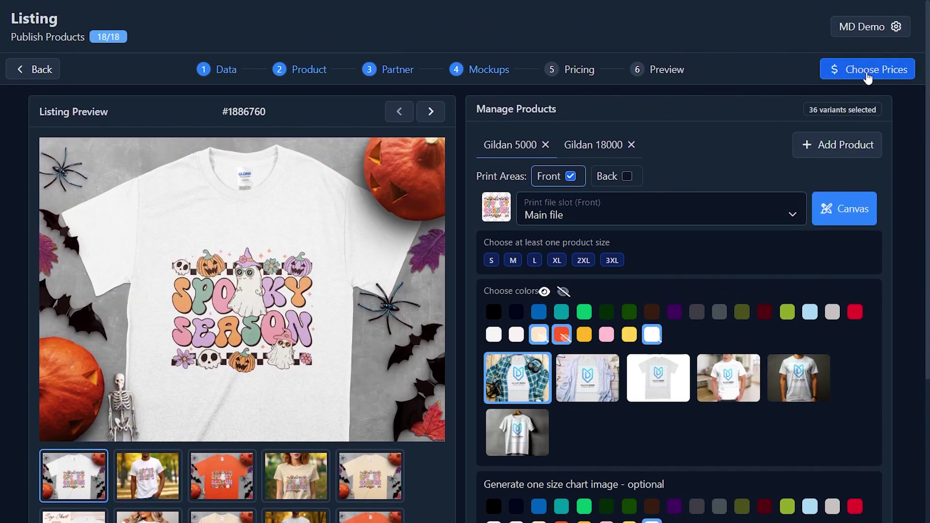
Proceed to pricing and replace the price of all Gildan 5000 sizes and colors with $24.99.
left_click(870, 76)
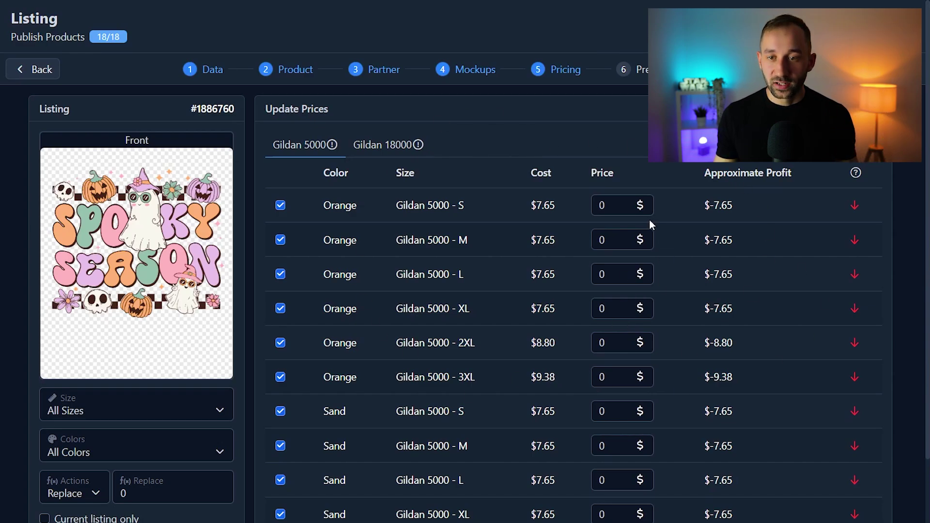
left_click(624, 208)
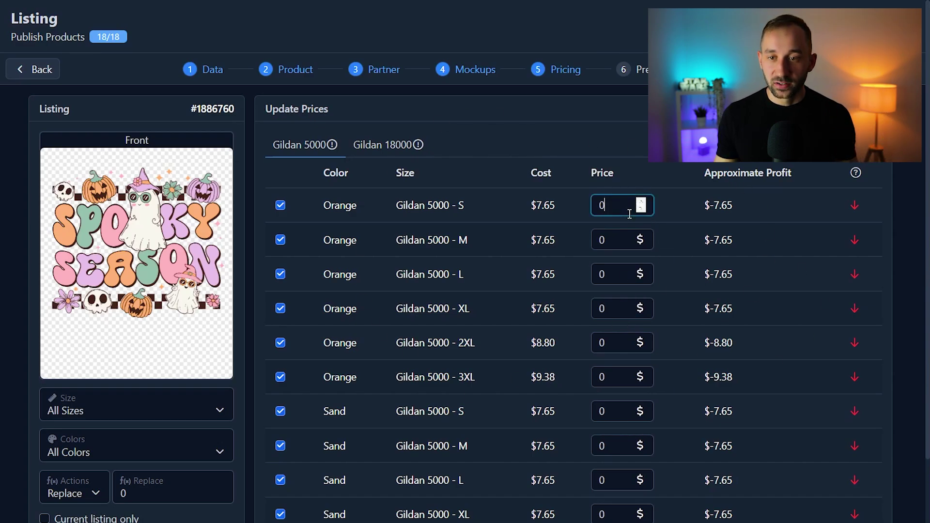
left_click(622, 176)
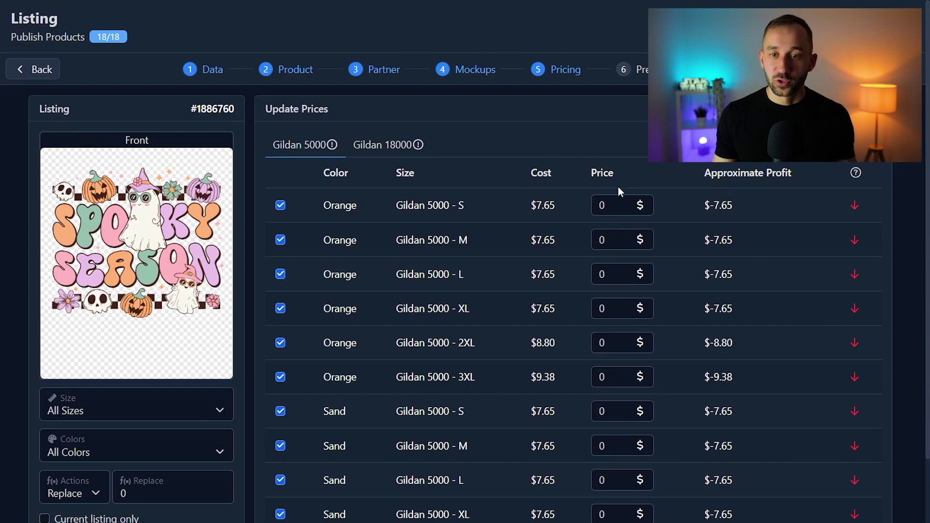
scroll(97, 413, "down", 1)
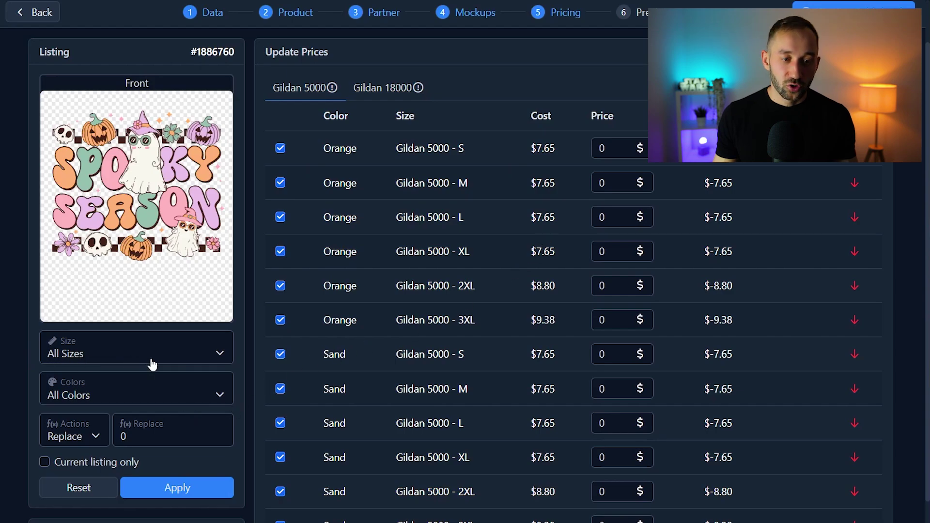
double_click(167, 435)
type("24.99")
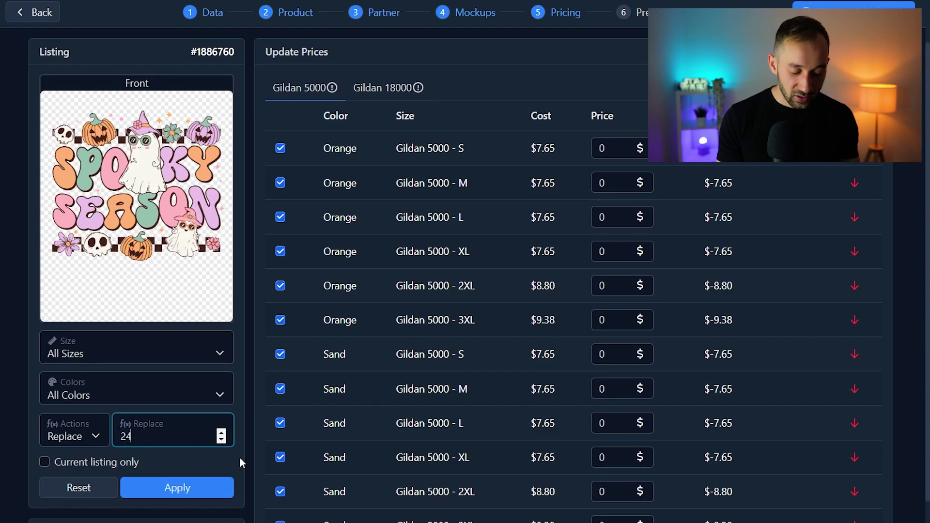
left_click(176, 490)
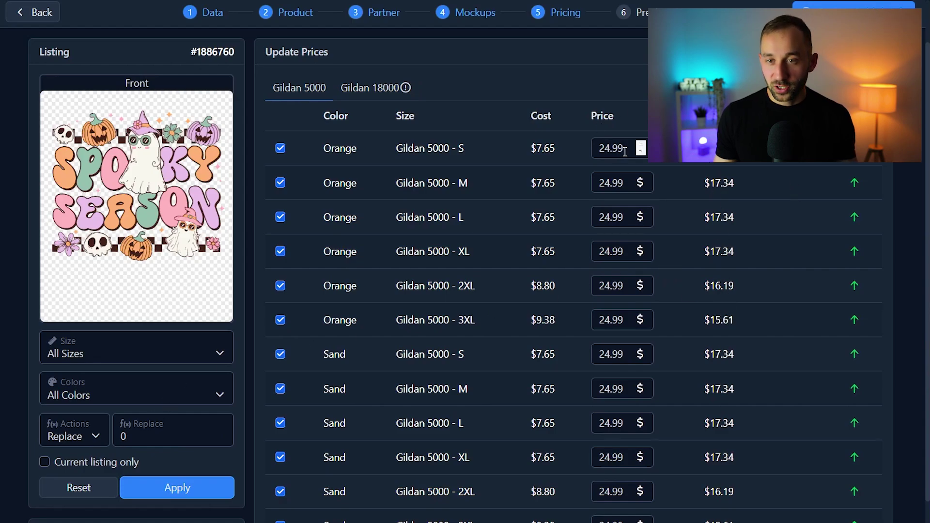
double_click(594, 148)
left_click(573, 141)
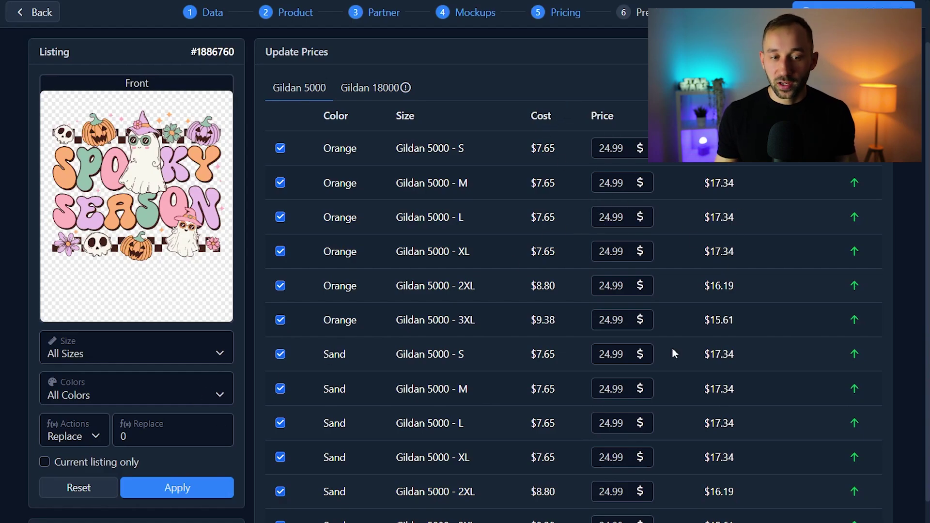
Replace the Gildan 5000 price of size 2XL in all colors with $25.99.
scroll(672, 347, "down", 1)
scroll(659, 336, "up", 1)
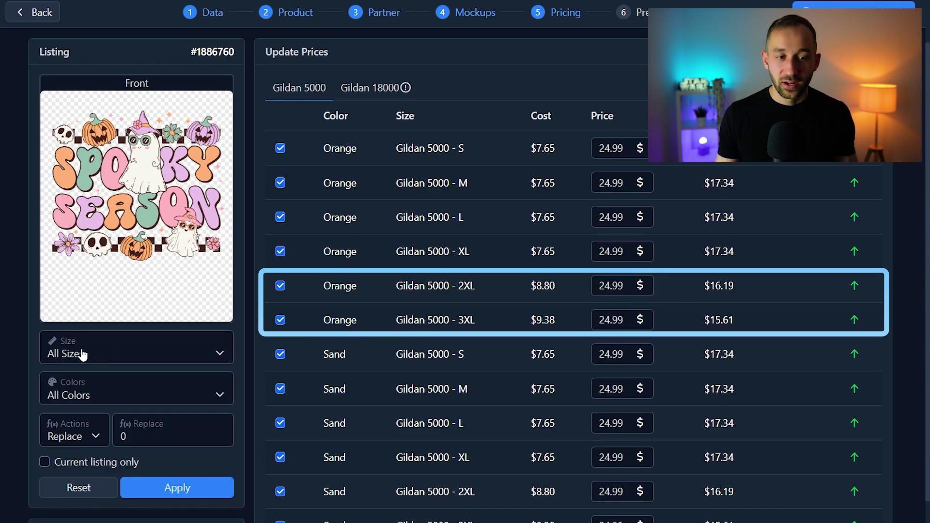
left_click(141, 355)
left_click(124, 478)
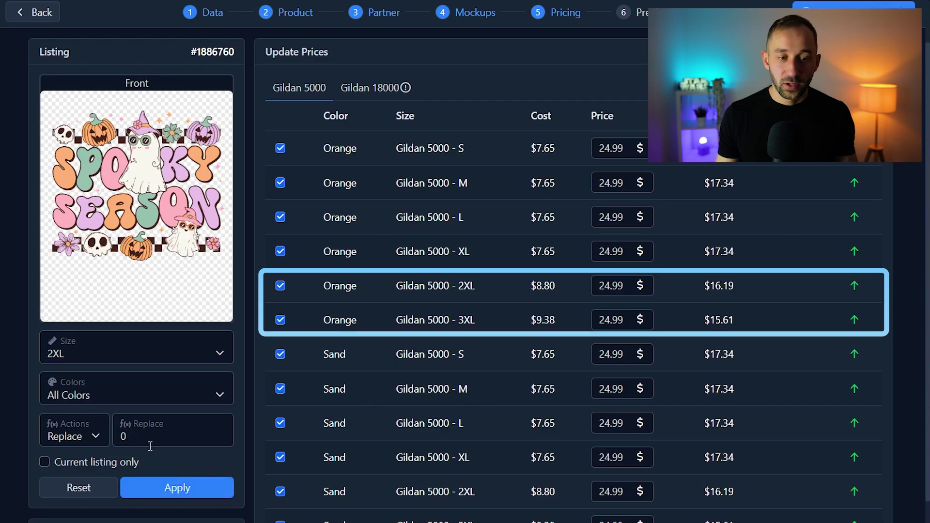
left_click(127, 434)
type("25")
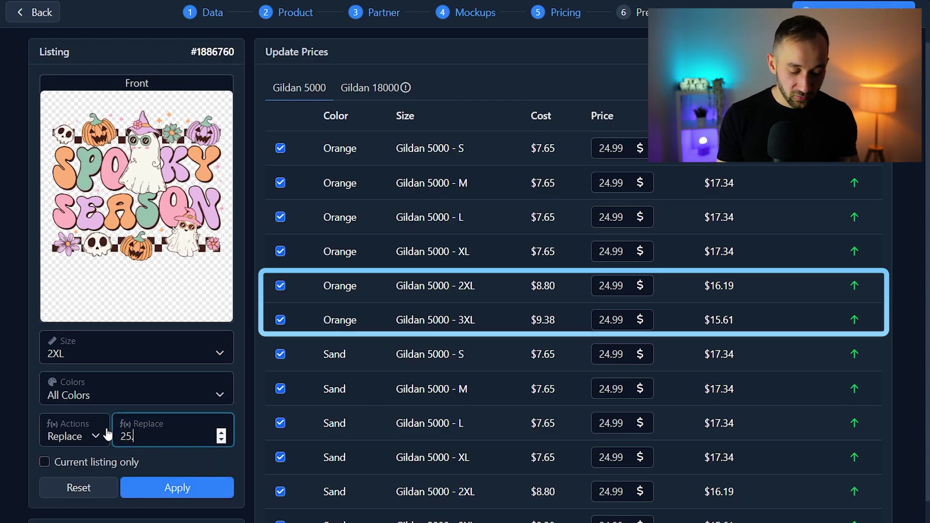
type(".99")
left_click(169, 492)
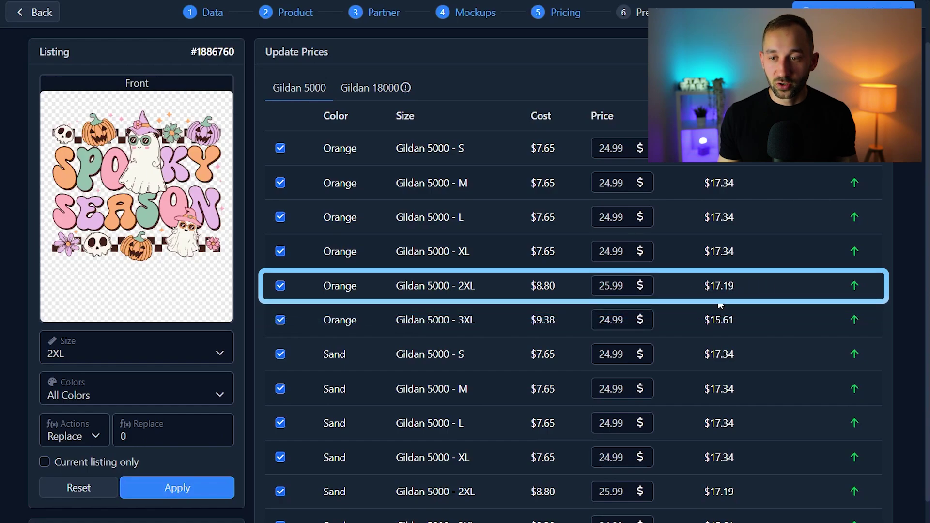
Replace the Gildan 5000 price of size 3XL in all colors with $26.99.
left_click(110, 357)
left_click(96, 494)
left_click(122, 436)
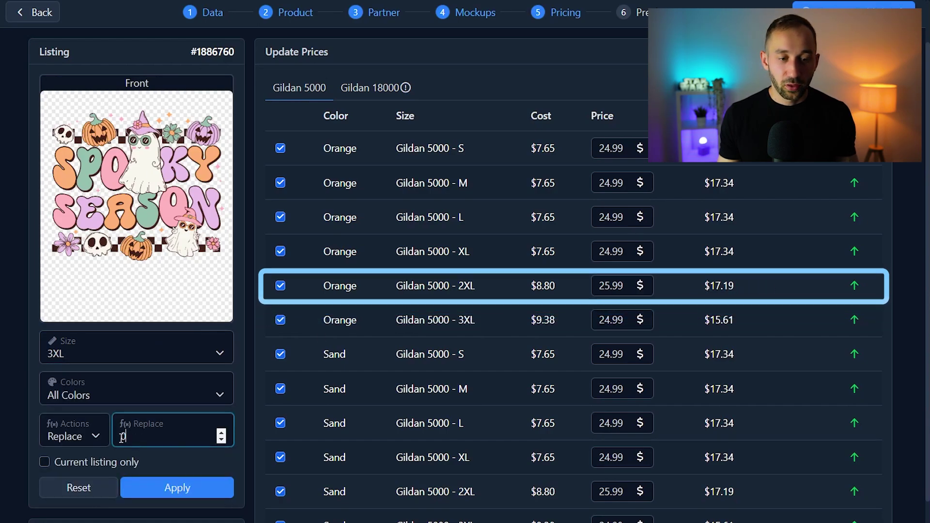
type("26.99")
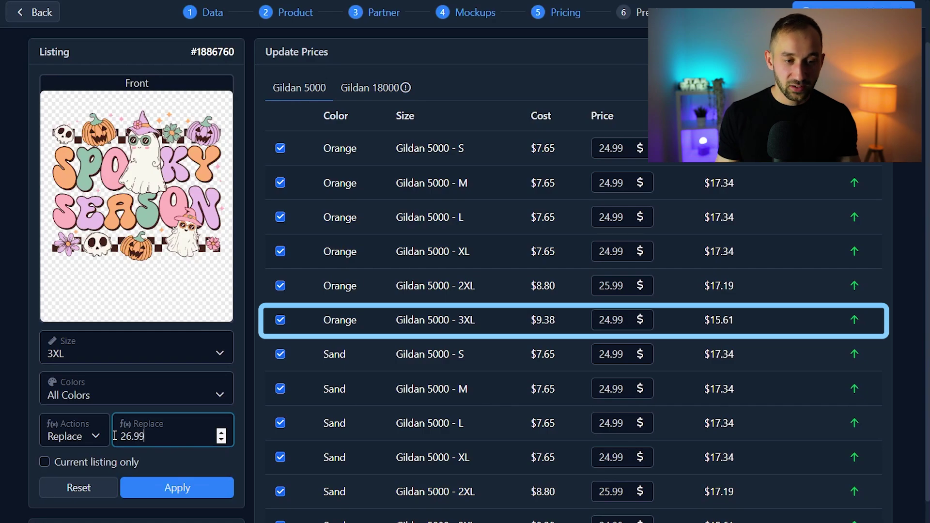
left_click(176, 484)
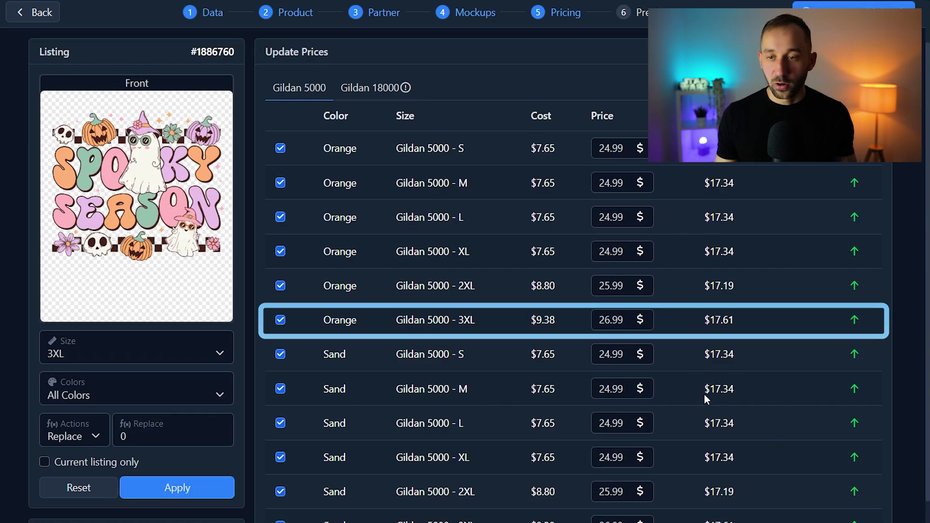
scroll(731, 453, "down", 3)
scroll(734, 456, "up", 4)
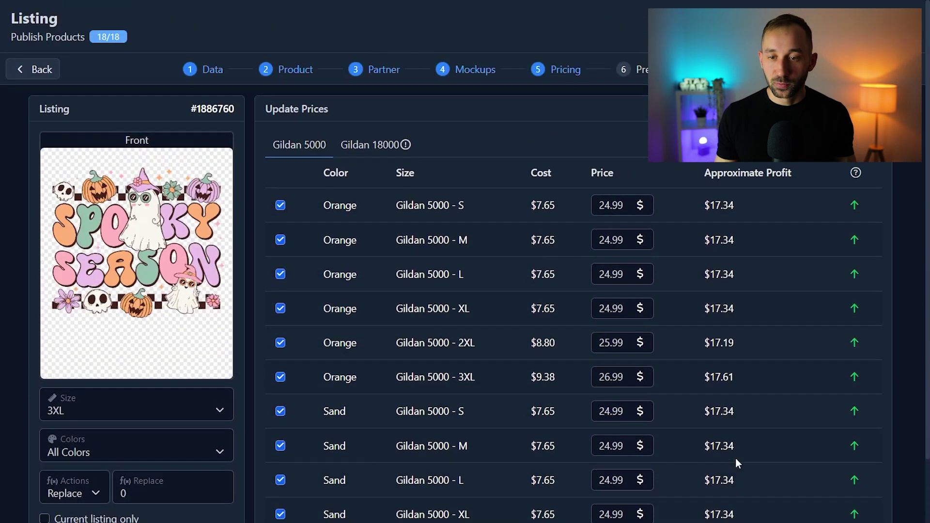
scroll(472, 365, "down", 1)
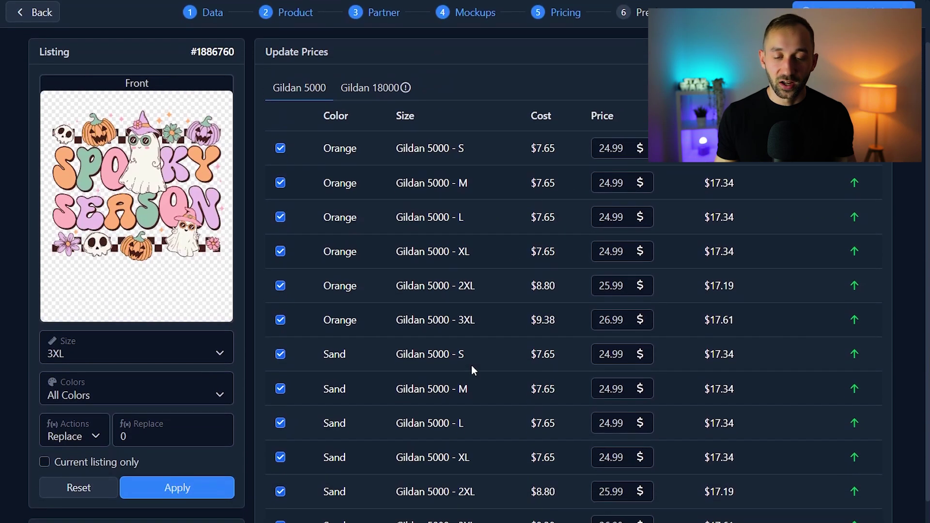
scroll(402, 296, "up", 1)
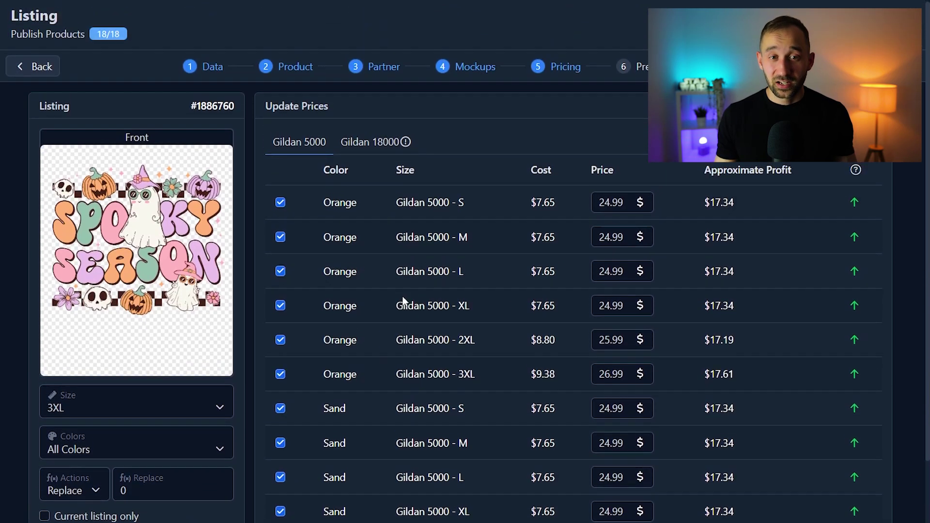
scroll(414, 296, "down", 1)
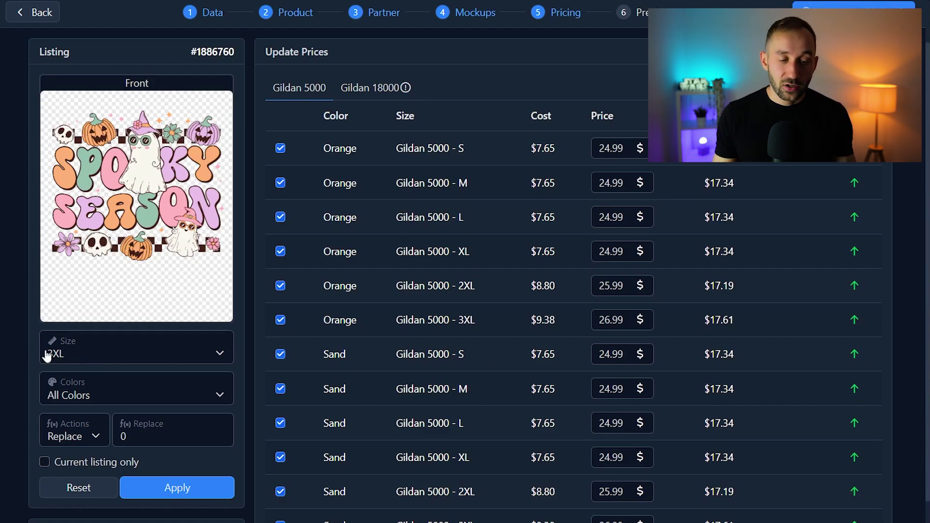
Replace the price of only the size S, Sand variant of the Gildan 5000 with $19.99.
left_click(101, 355)
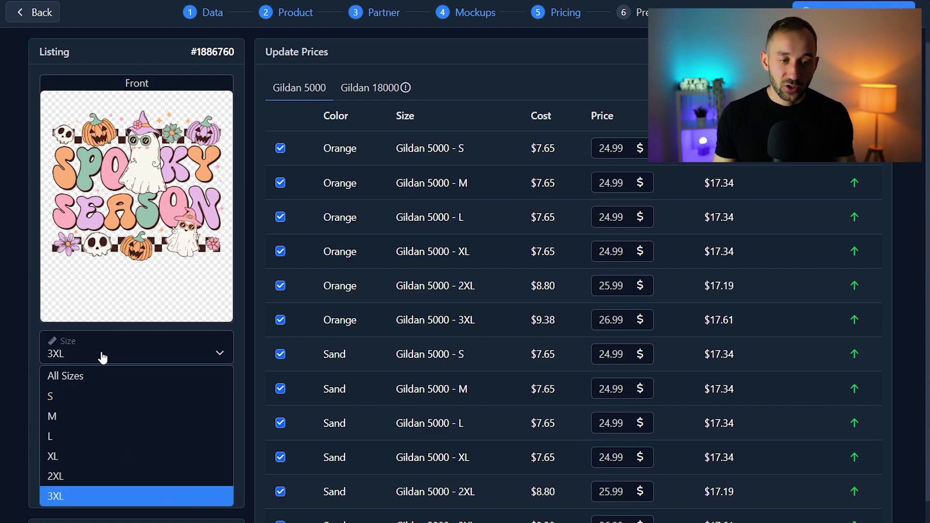
left_click(84, 396)
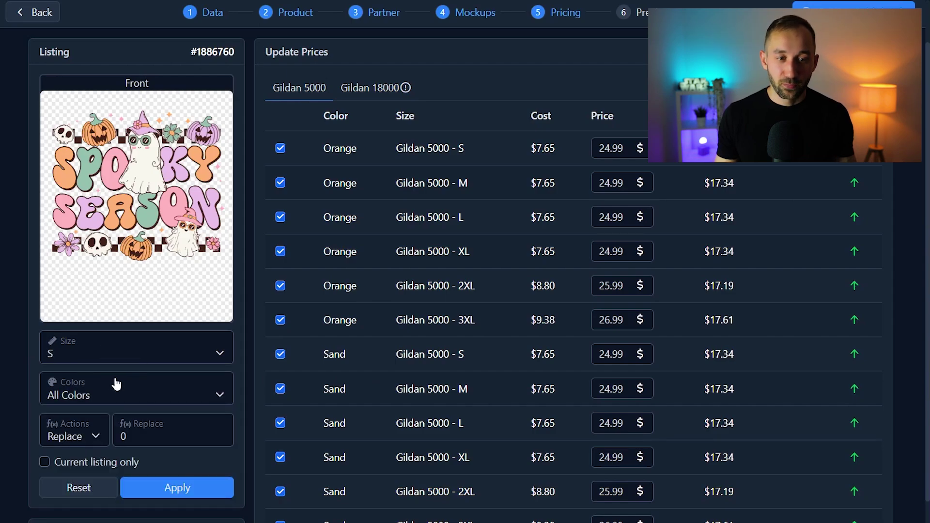
left_click(134, 406)
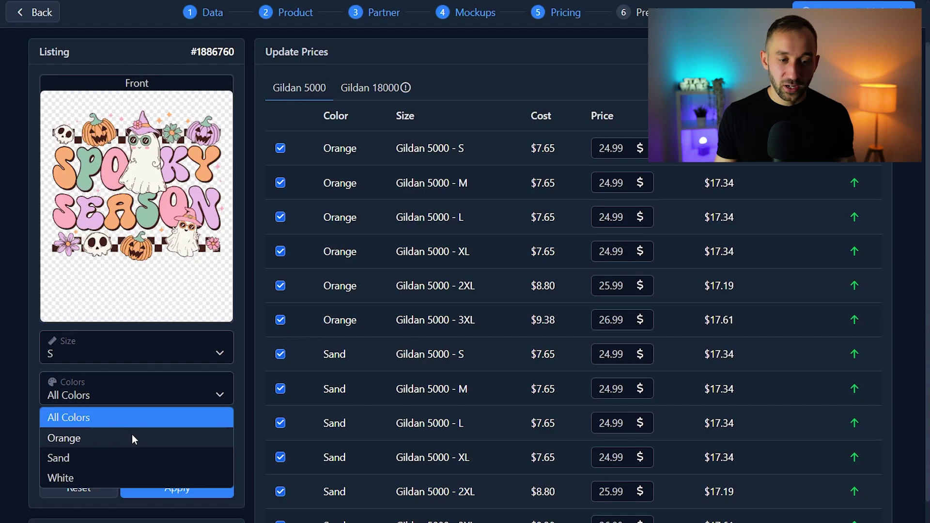
left_click(87, 459)
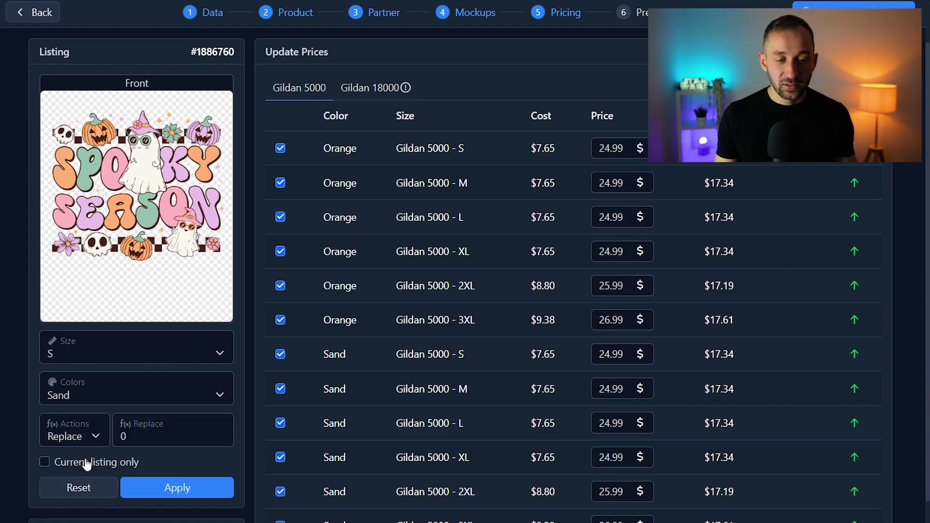
left_click(156, 435)
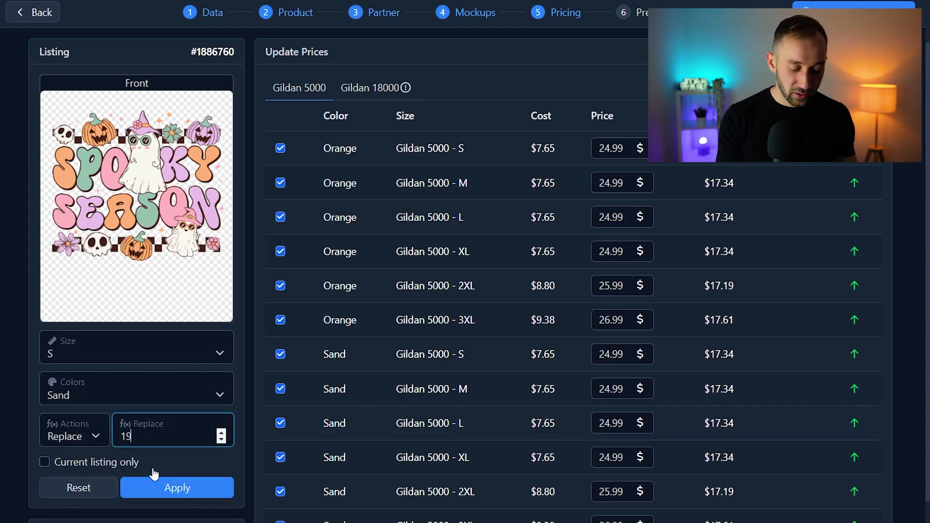
type("19.99")
left_click(160, 486)
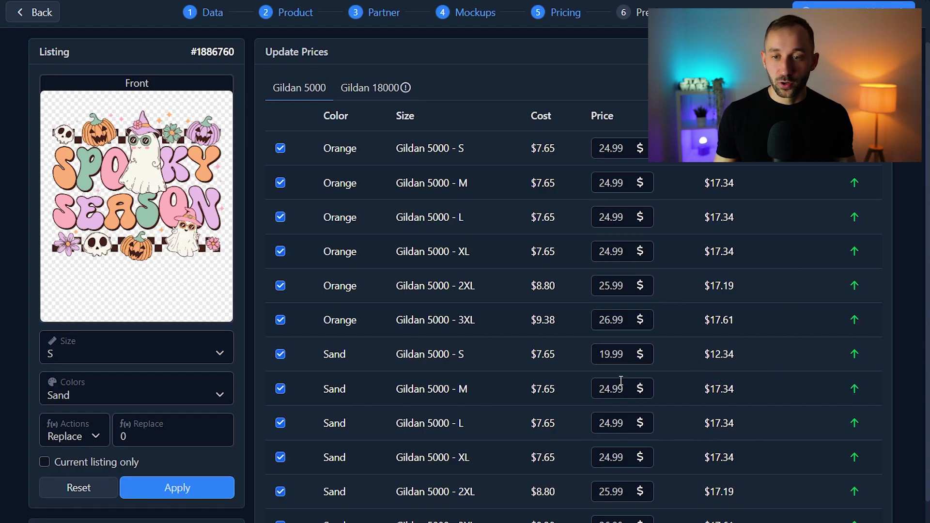
scroll(643, 458, "down", 1)
scroll(649, 458, "down", 1)
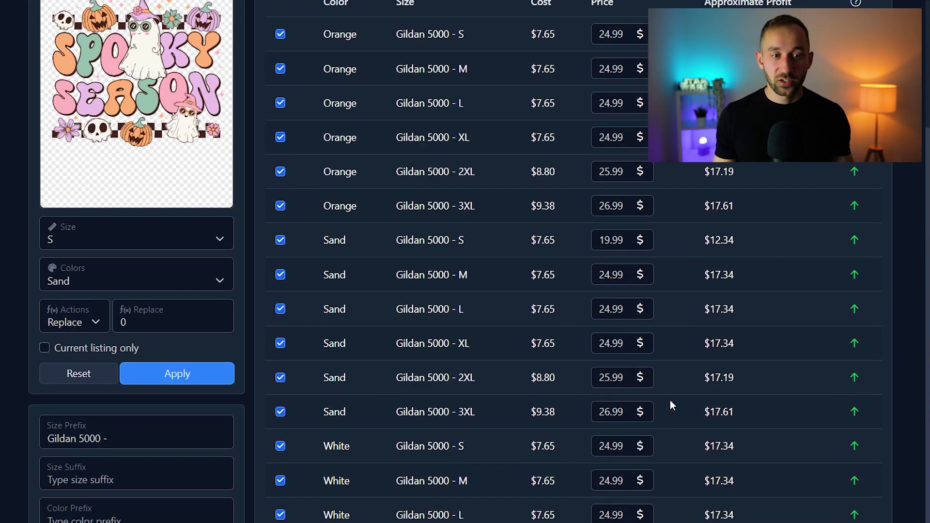
scroll(670, 404, "up", 2)
scroll(669, 400, "up", 1)
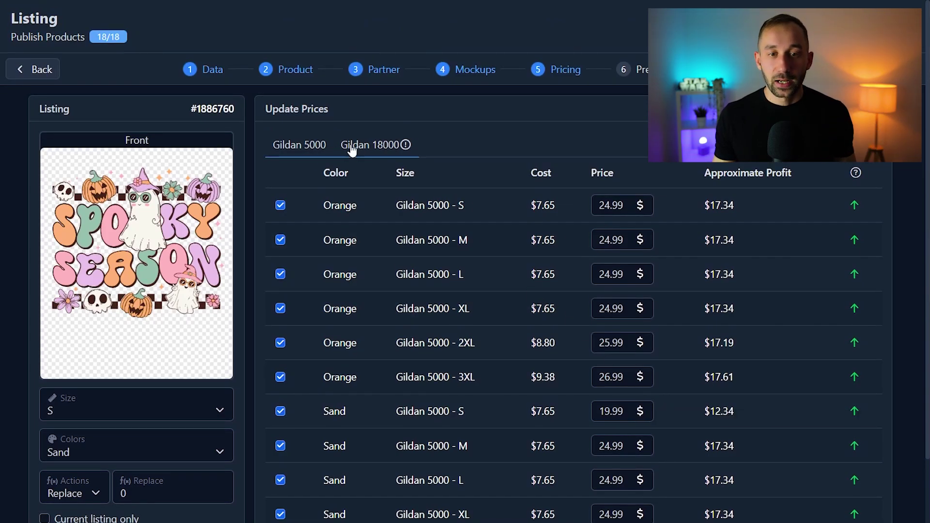
Replace the Gildan 5000 size prefix with "Unisex T-Shirt - " and apply it to the variants.
left_click(374, 147)
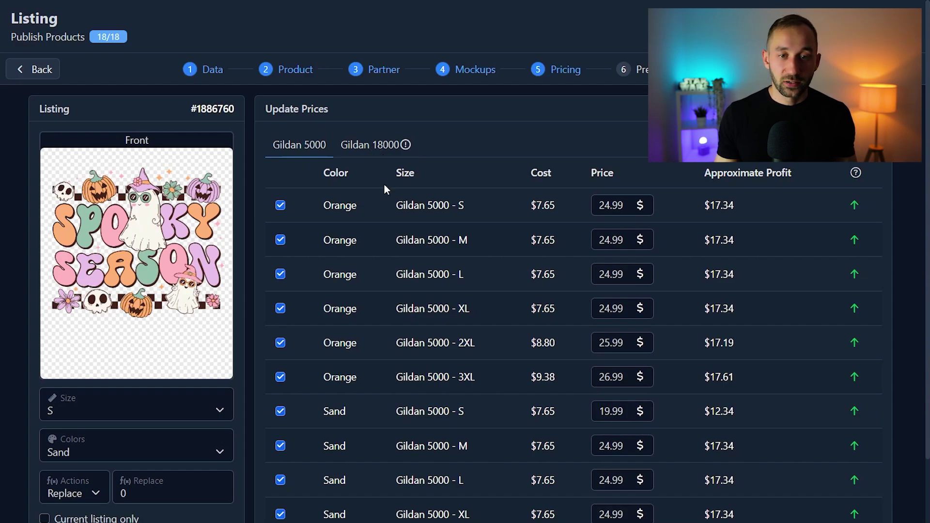
scroll(384, 183, "down", 2)
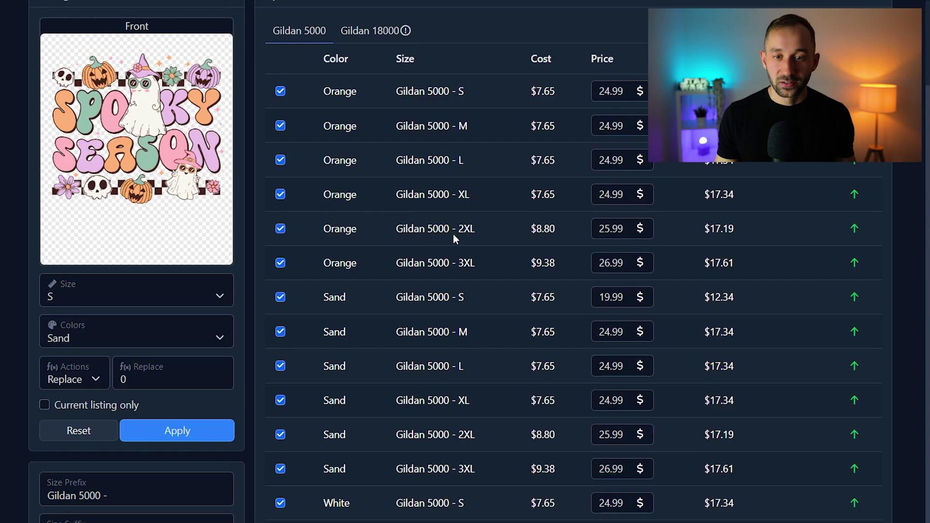
scroll(451, 276, "down", 2)
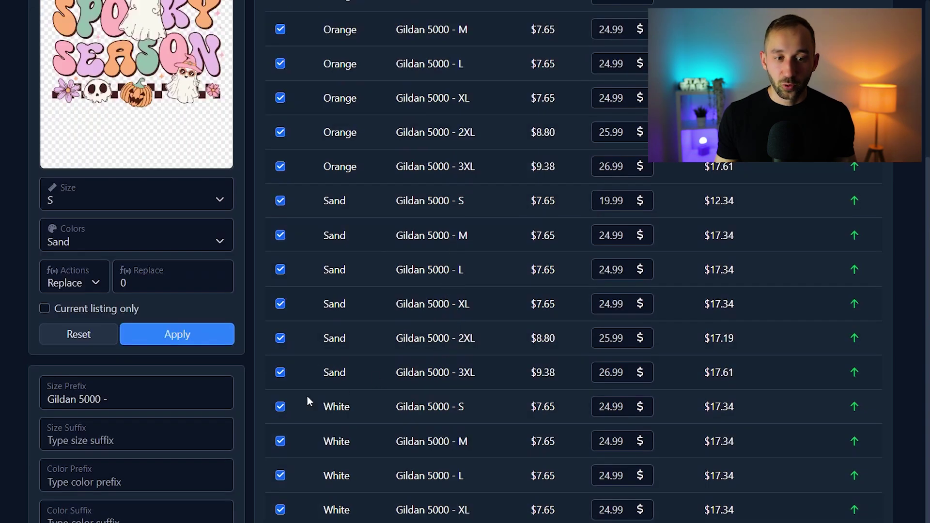
left_click_drag(137, 399, 41, 400)
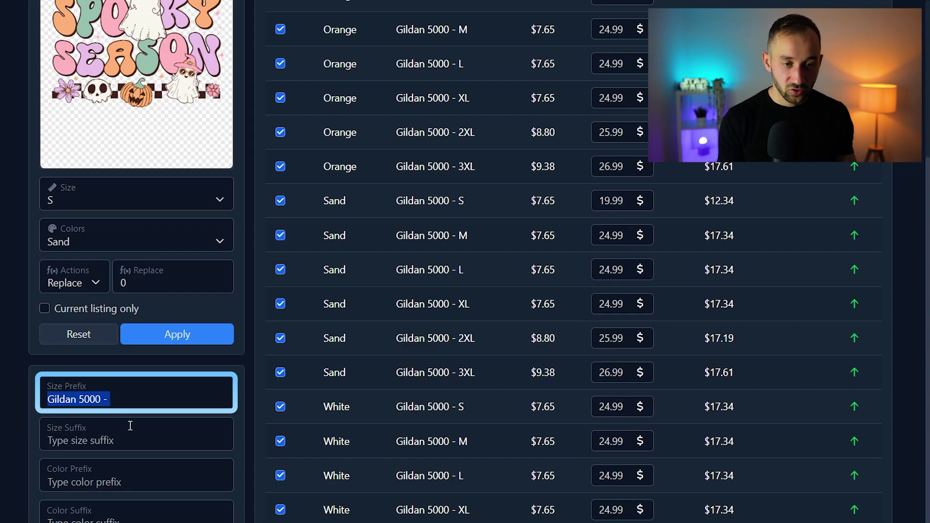
type("Unisex T-Shirt ")
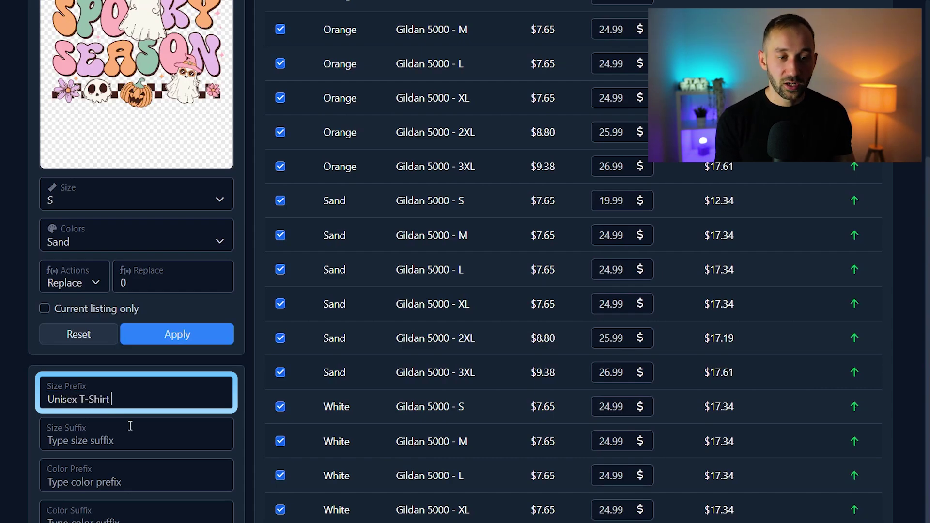
type("-")
scroll(133, 465, "down", 2)
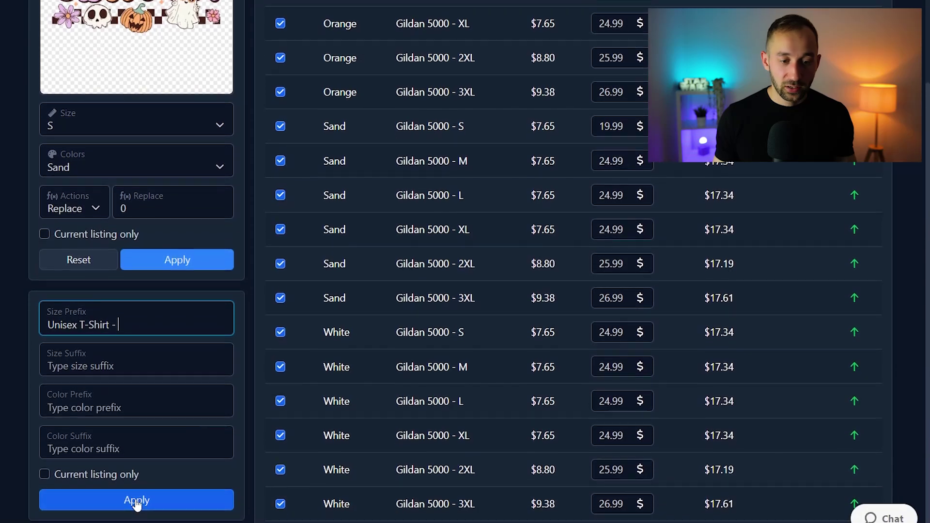
left_click(136, 501)
scroll(472, 237, "up", 2)
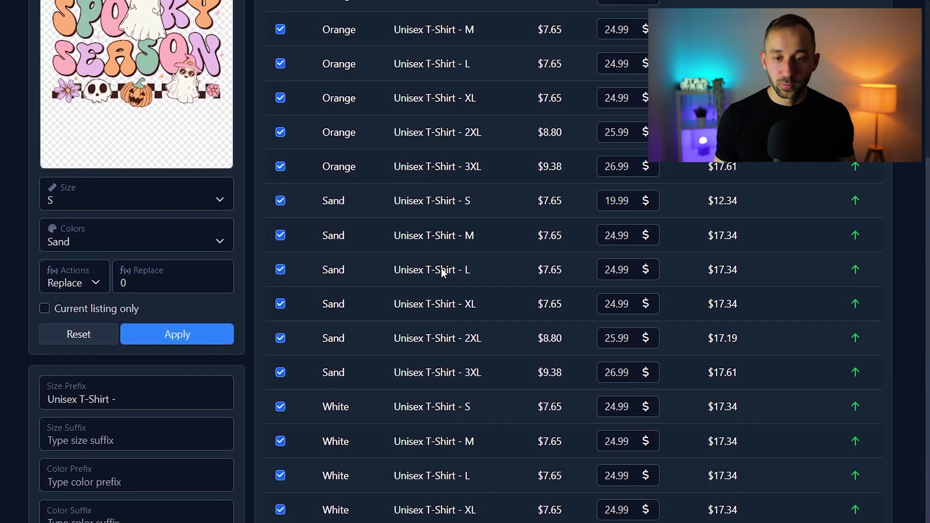
scroll(472, 405, "up", 5)
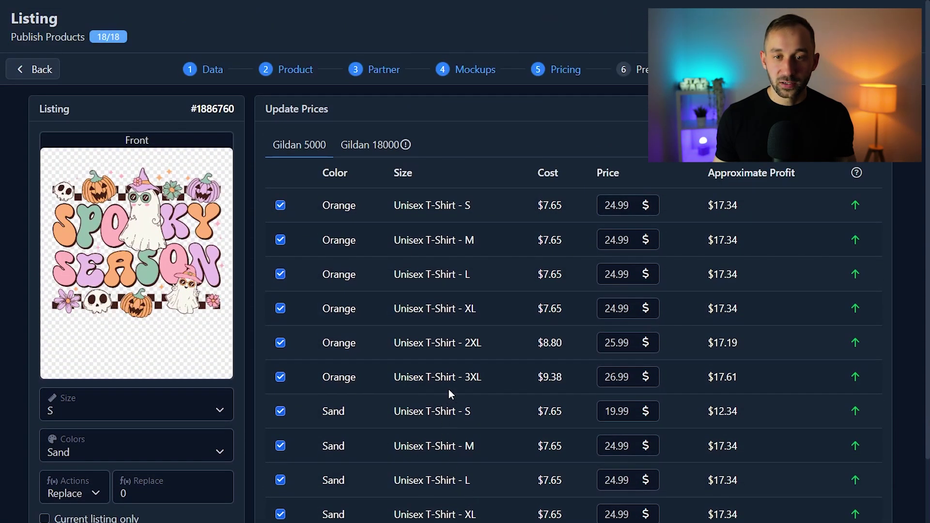
Switch to the Gildan 18000 prices and replace the price of all sizes and colors with $34.99.
left_click(373, 145)
scroll(460, 237, "down", 1)
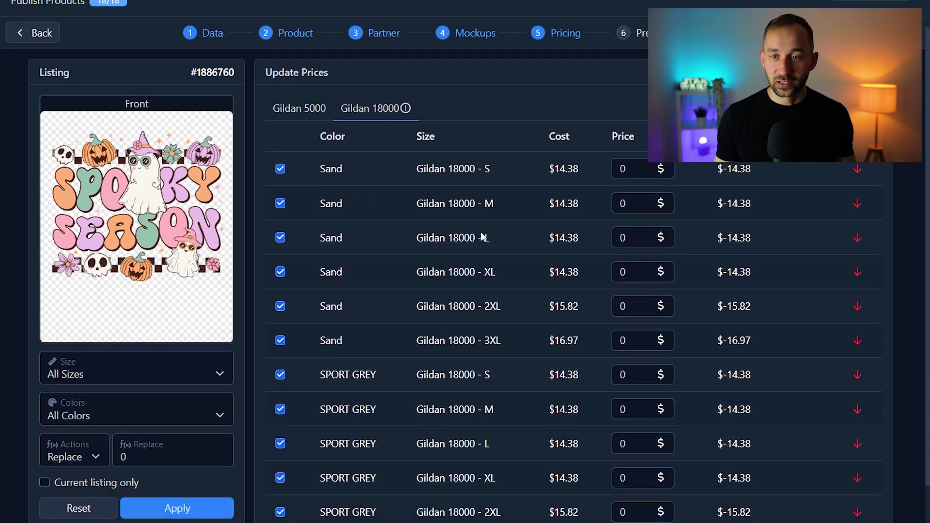
scroll(481, 237, "down", 1)
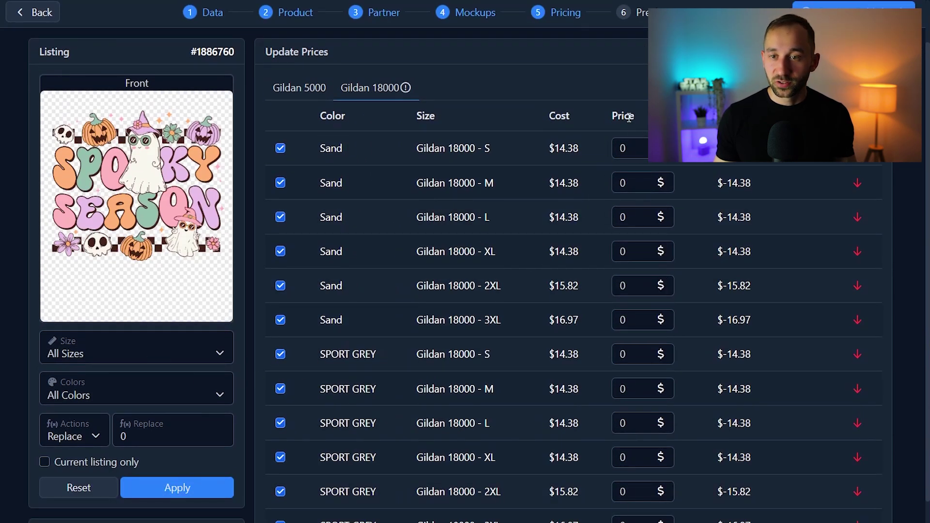
left_click(171, 431)
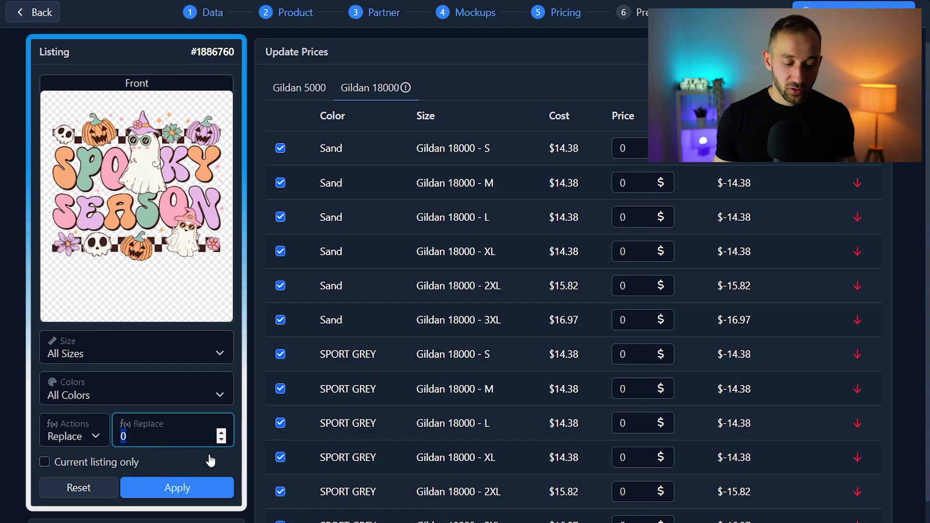
key("BackSpace")
type("34.99")
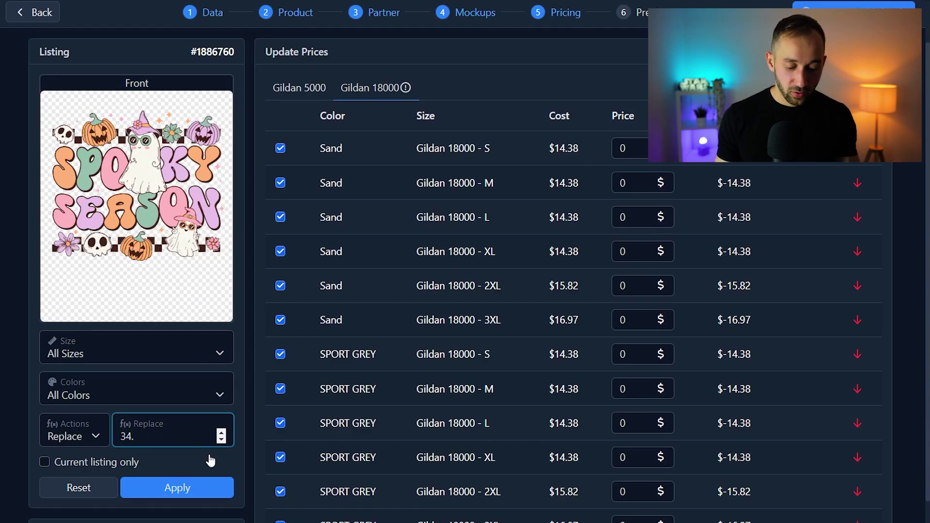
left_click(197, 488)
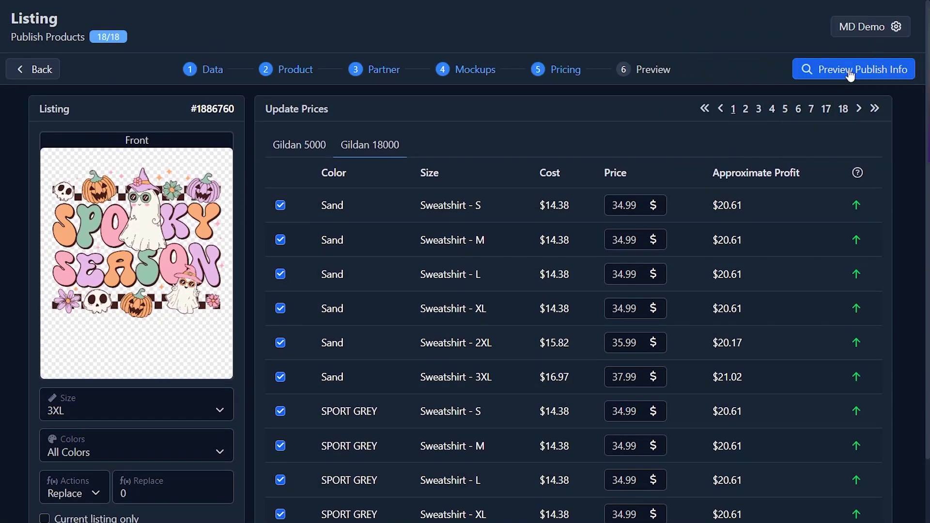
Proceed to the publish preview and review the Gildan 5000 listings' mockups, print files, titles, descriptions and tags.
left_click(850, 75)
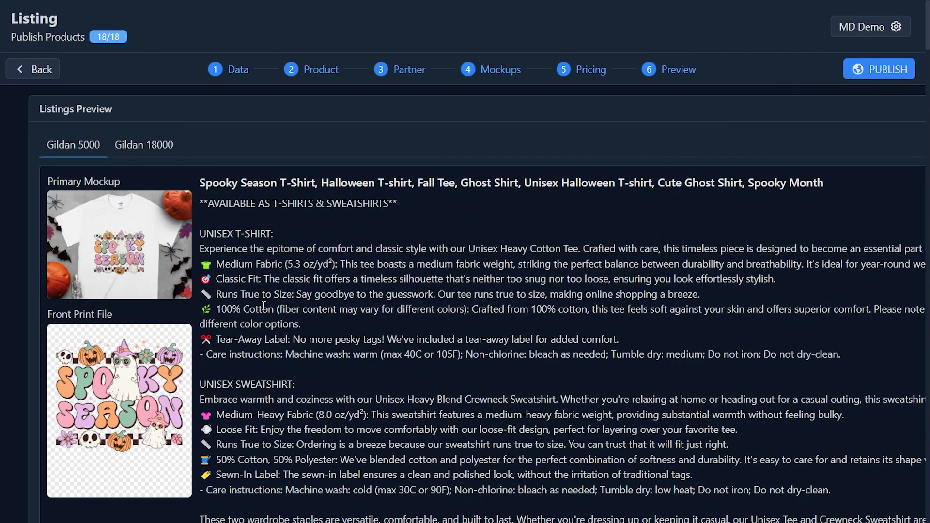
scroll(144, 358, "down", 1)
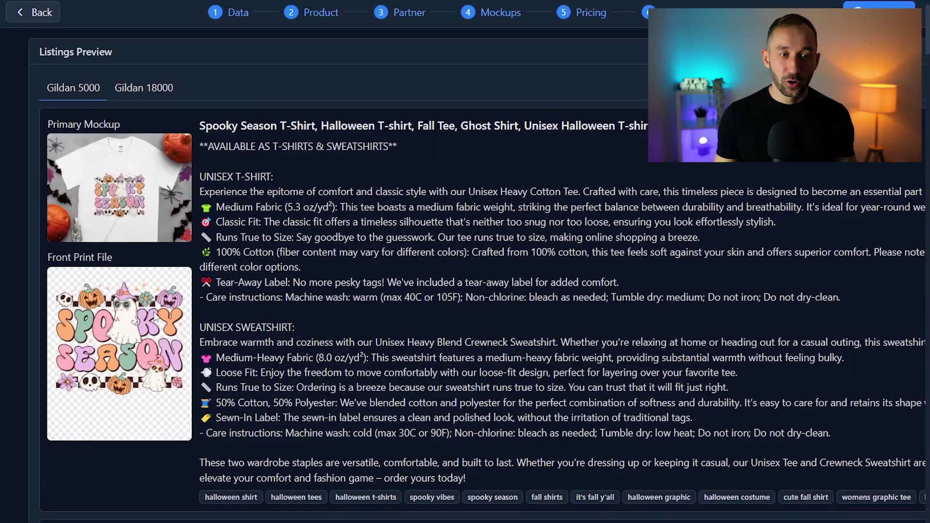
scroll(308, 317, "down", 3)
scroll(383, 420, "down", 20)
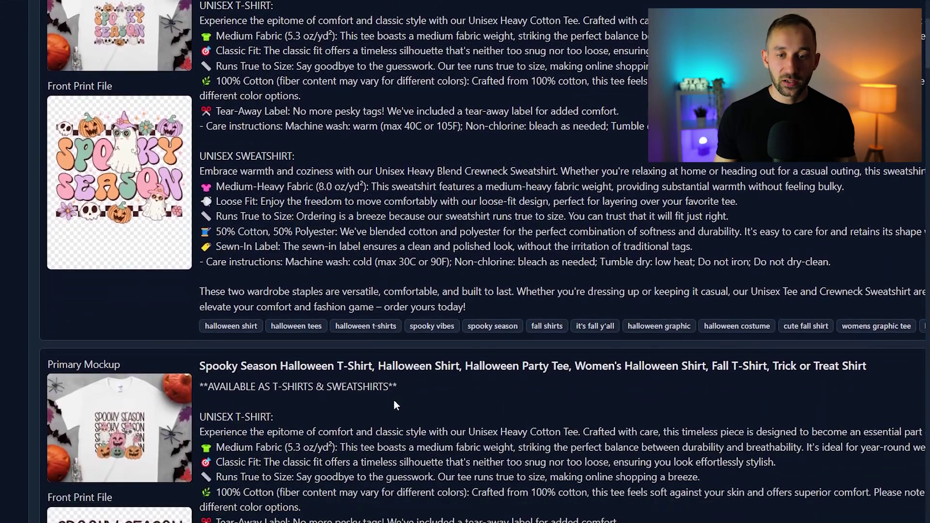
Check the Gildan 18000 preview, return to the Gildan 5000 preview, and publish the products for all 18 selected listings.
scroll(382, 420, "up", 20)
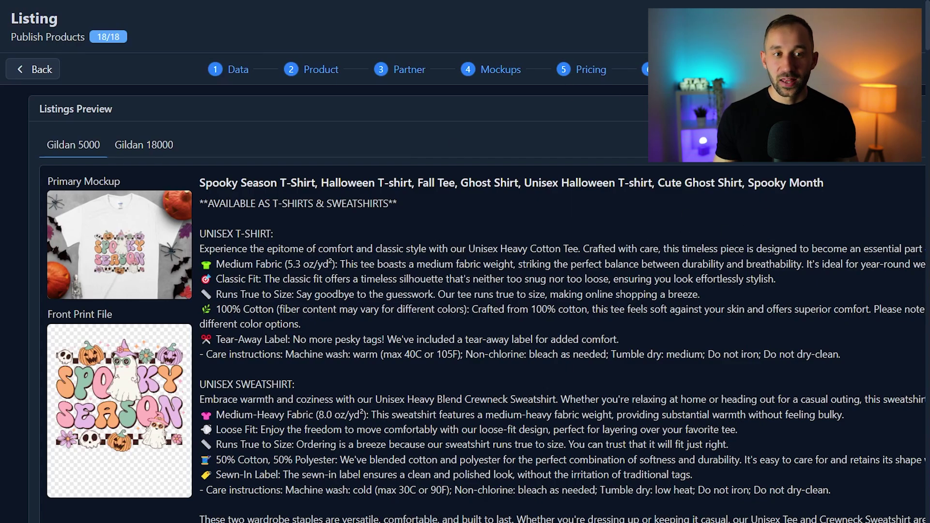
left_click(144, 145)
left_click(90, 159)
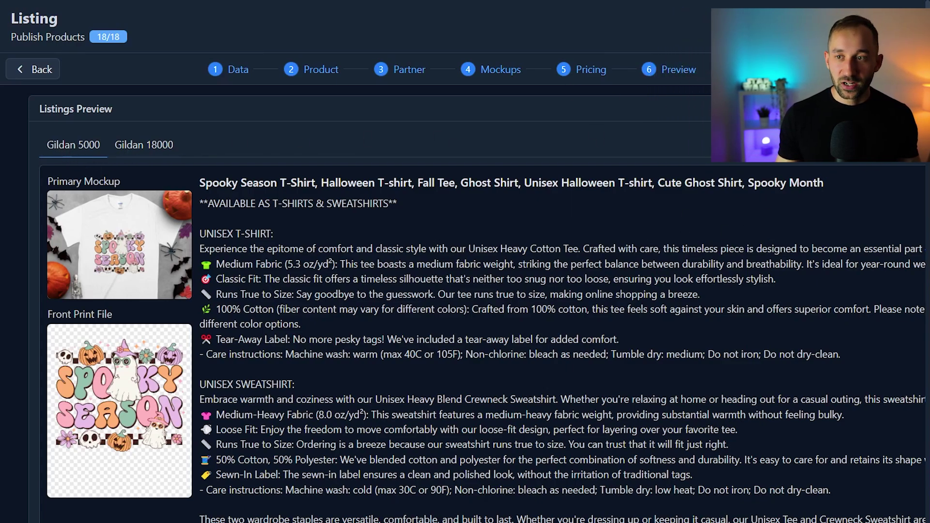
left_click(874, 80)
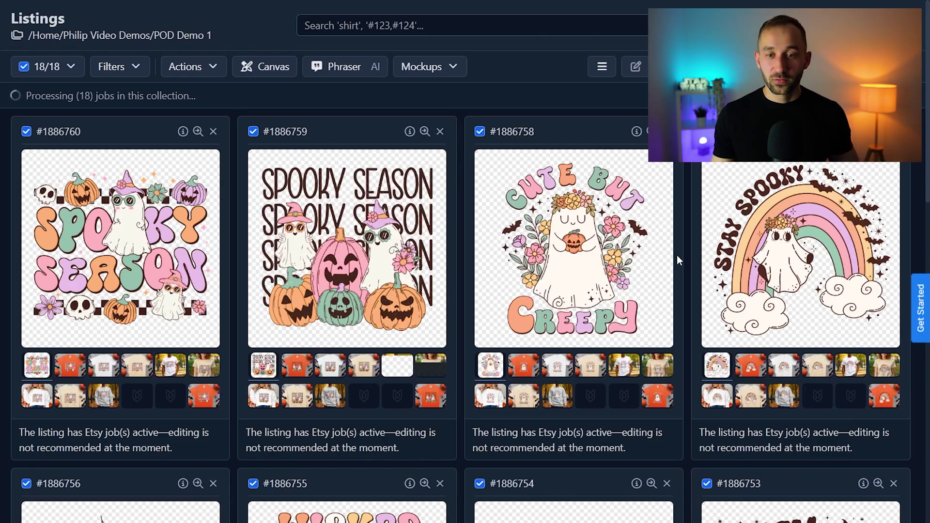
Review the Etsy job status and mockups of the selected listings throughout the POD Demo 1 collection.
scroll(461, 275, "down", 8)
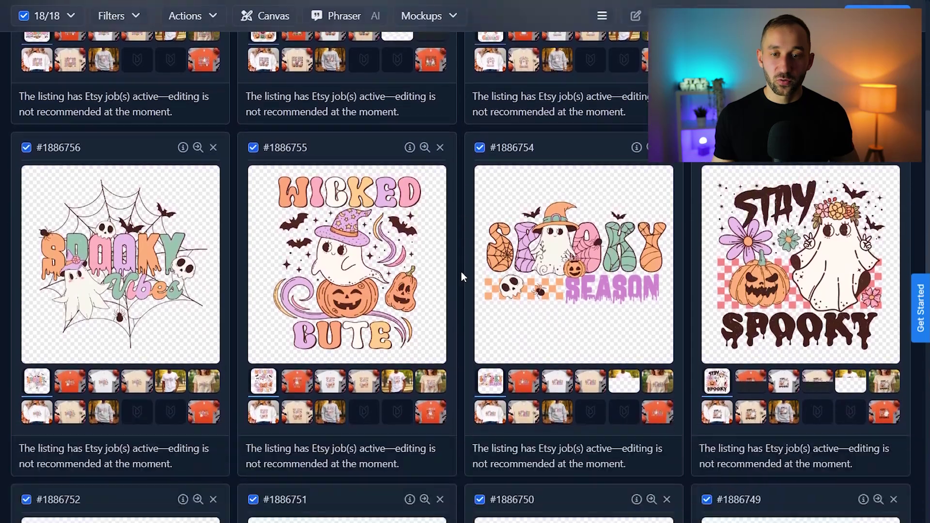
scroll(461, 271, "down", 6)
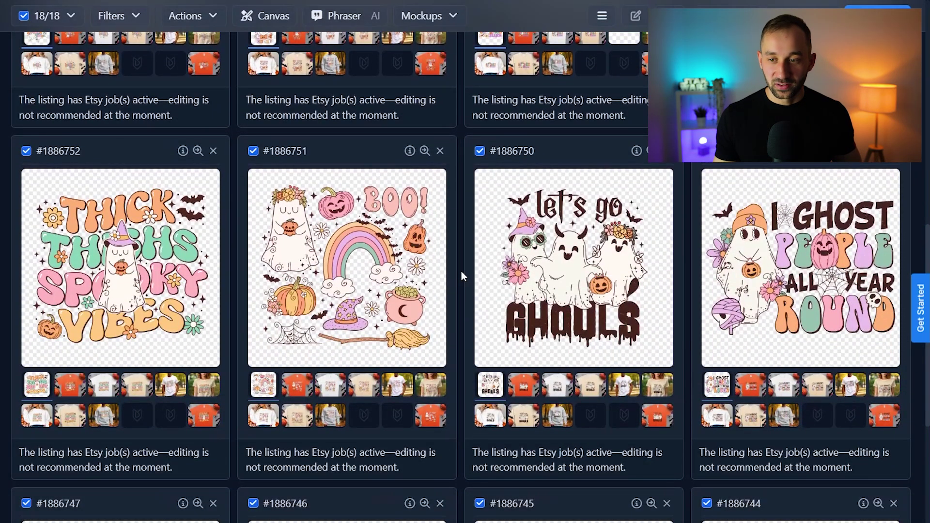
scroll(461, 272, "down", 2)
scroll(461, 274, "up", 20)
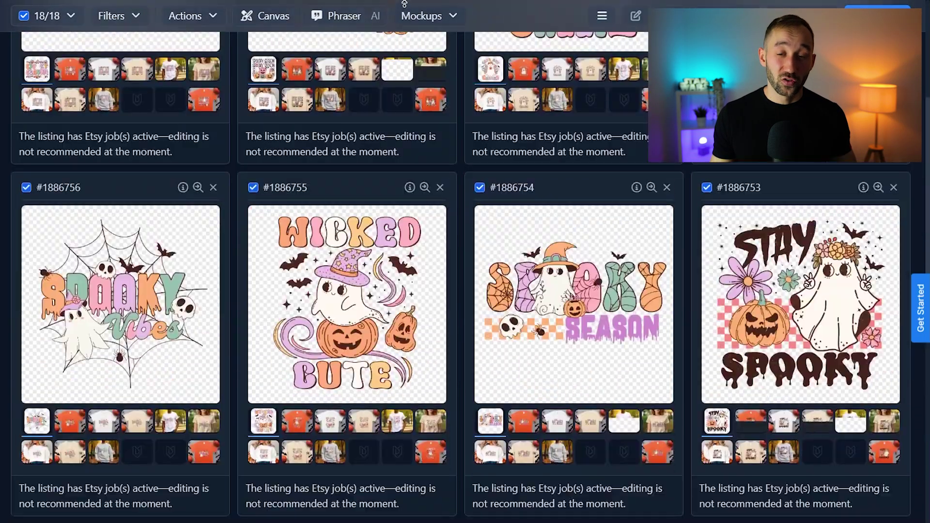